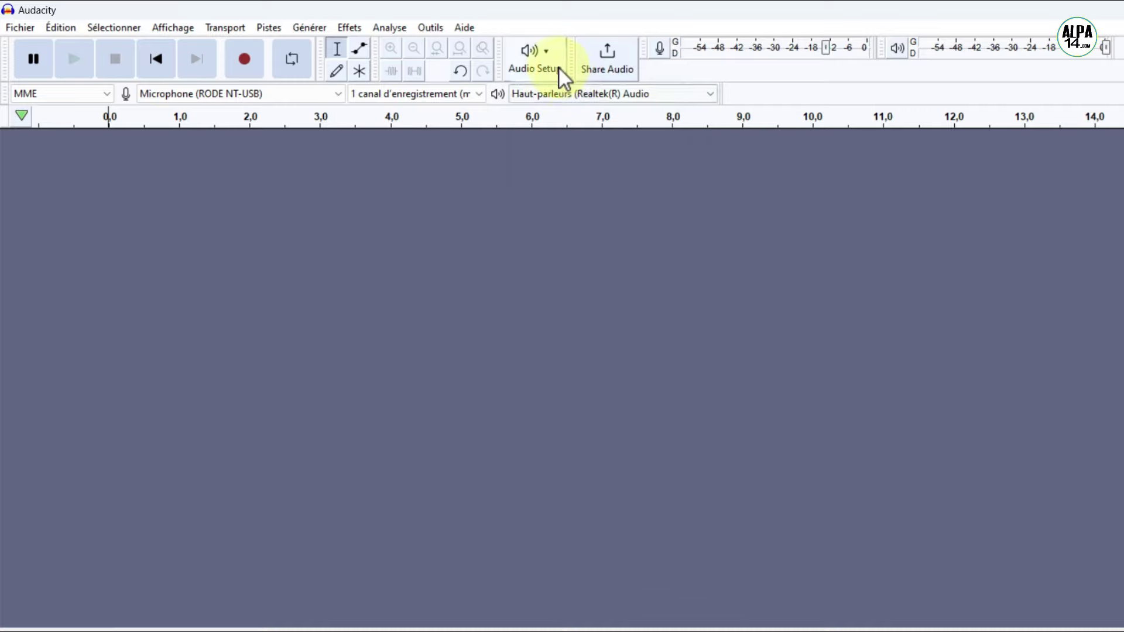
# Set both the project sample rate and the default sample rate to 48000 Hz in the audio settings
pyautogui.click(559, 68)
pyautogui.click(590, 199)
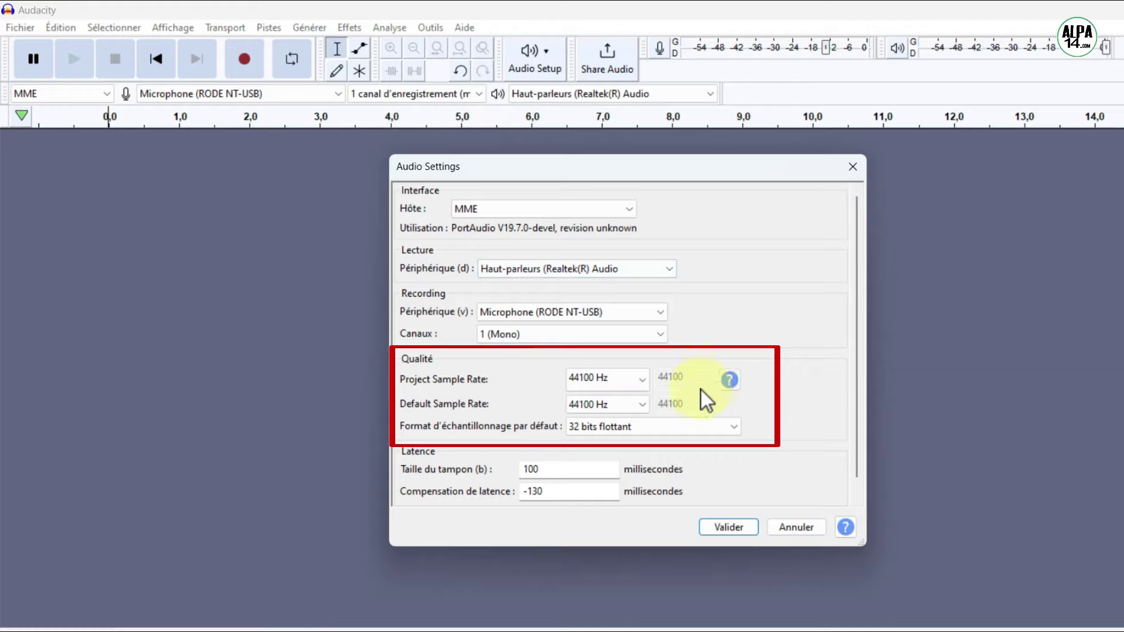
pyautogui.click(644, 379)
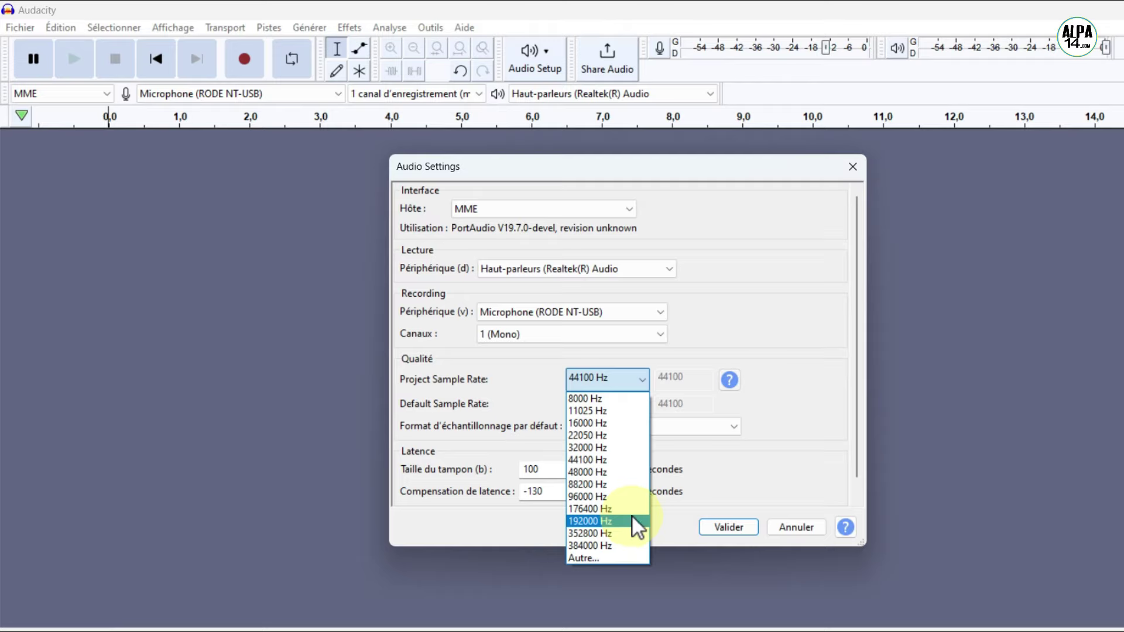
pyautogui.click(638, 472)
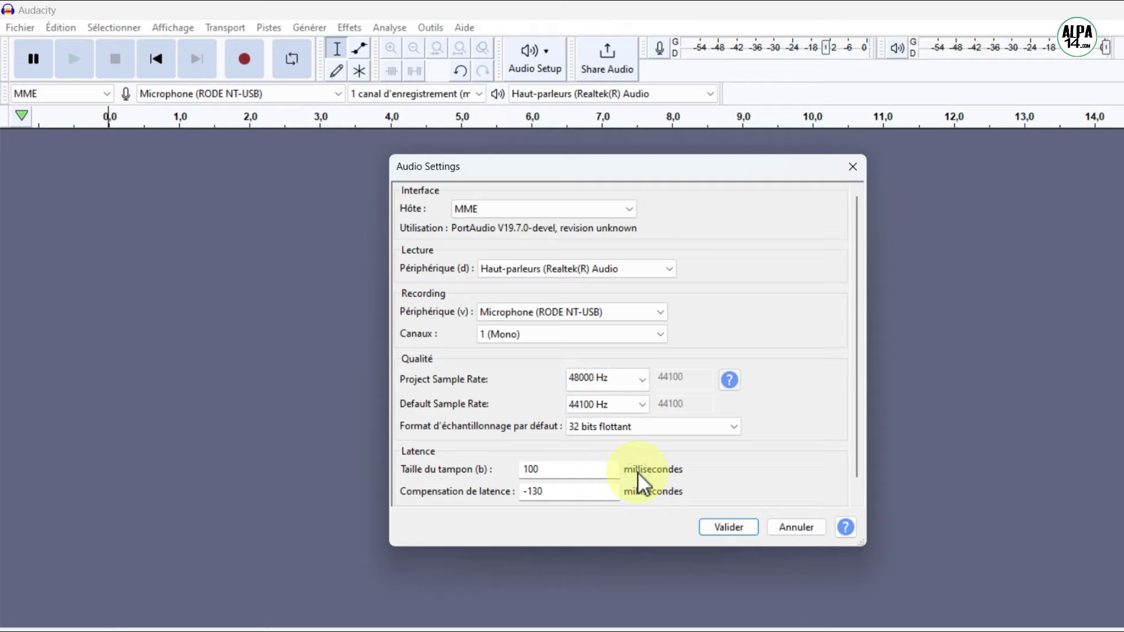
pyautogui.click(640, 404)
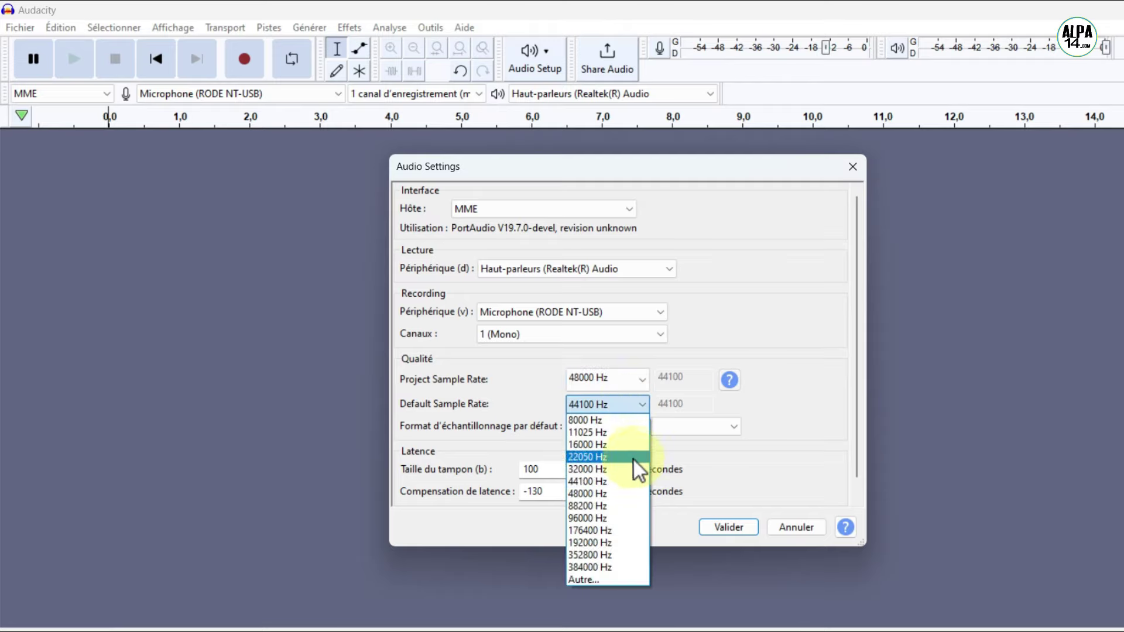
pyautogui.click(632, 494)
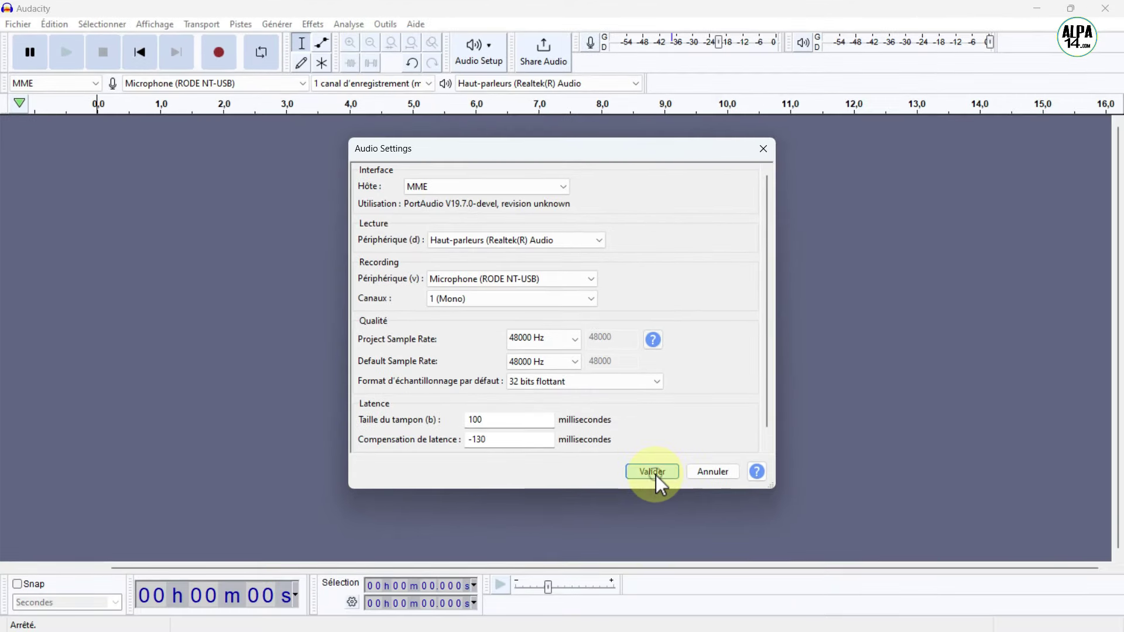
pyautogui.click(655, 475)
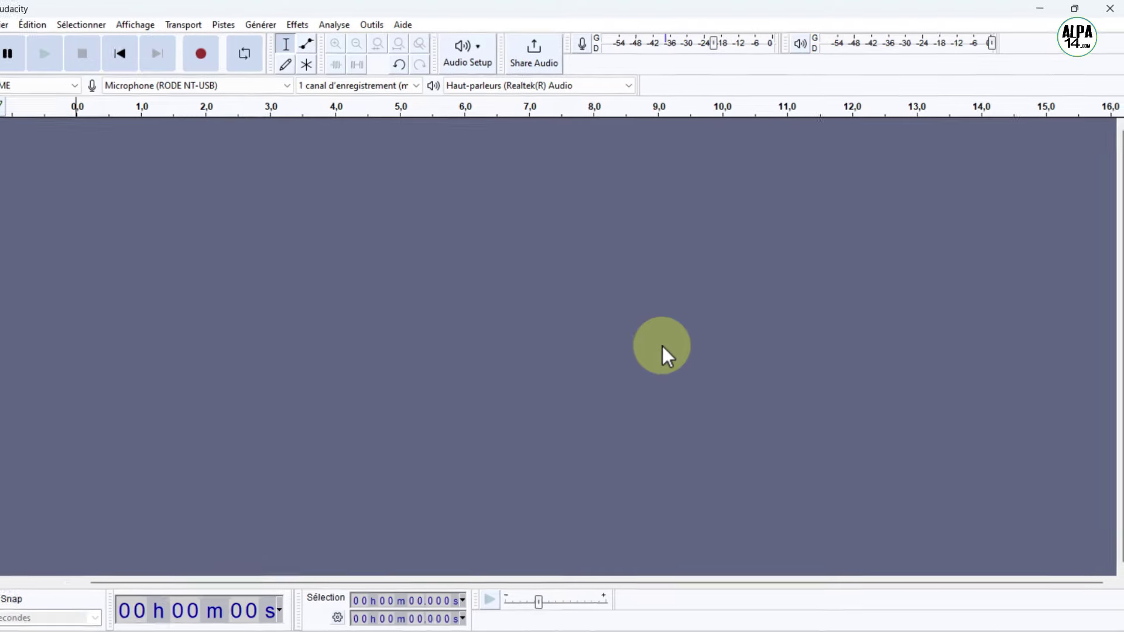
# Start monitoring the microphone input and raise the recording level to about 75%
pyautogui.moveTo(676, 46)
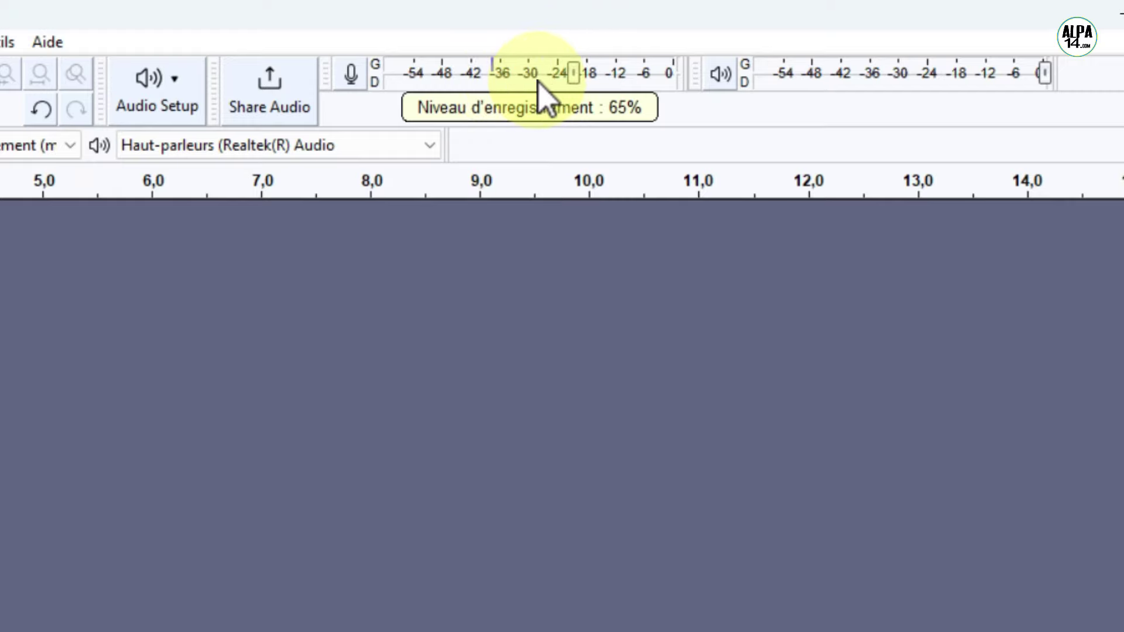
pyautogui.click(353, 82)
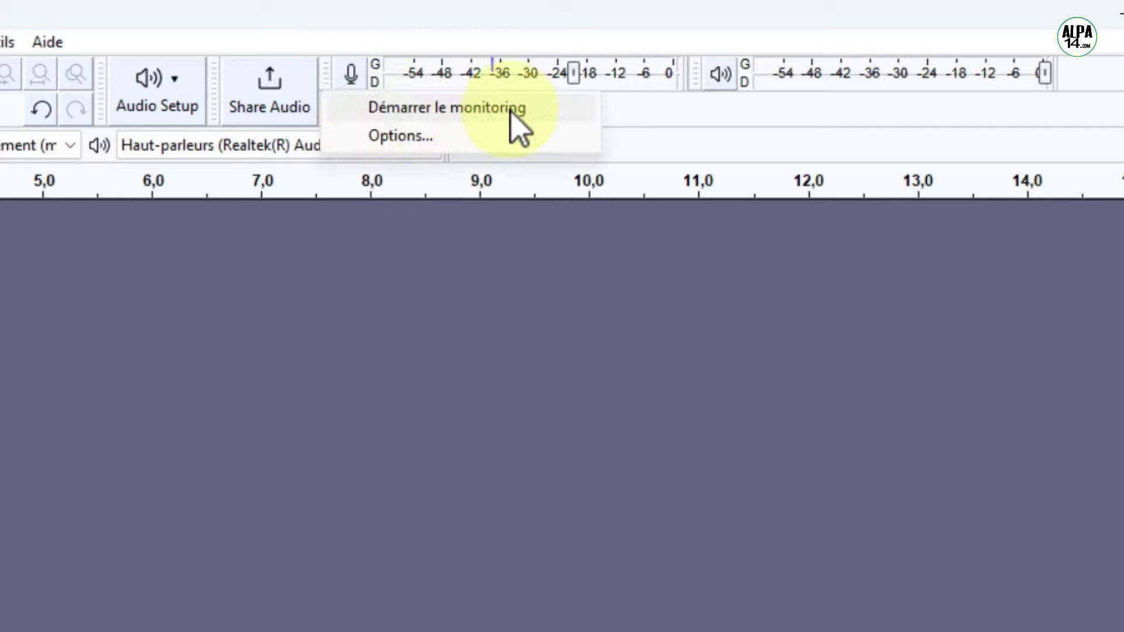
pyautogui.click(464, 111)
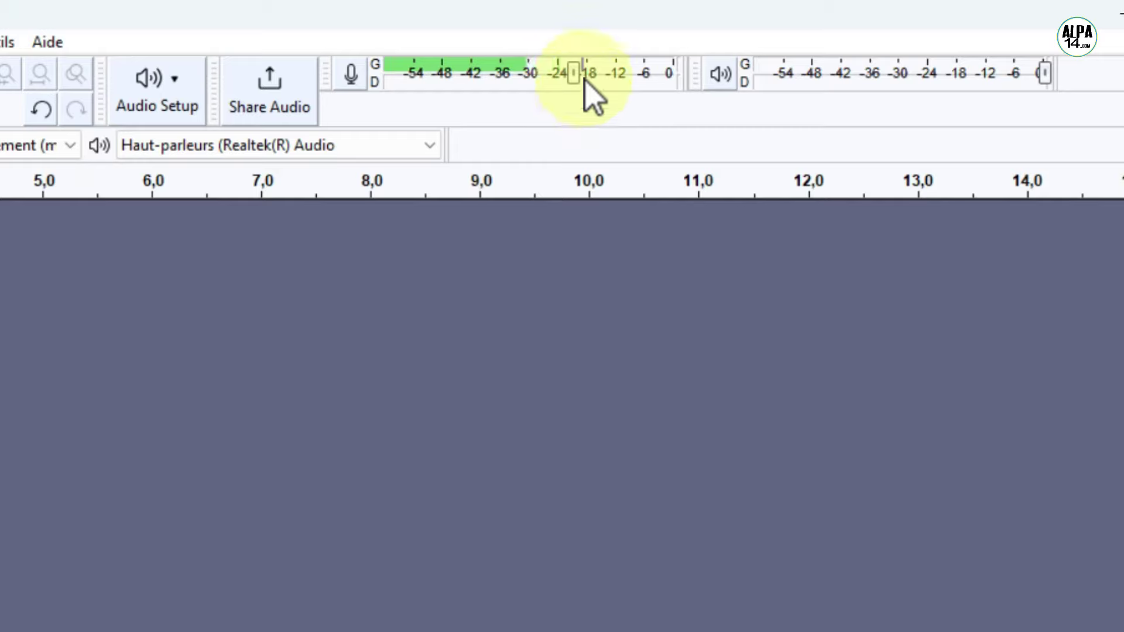
pyautogui.moveTo(579, 70)
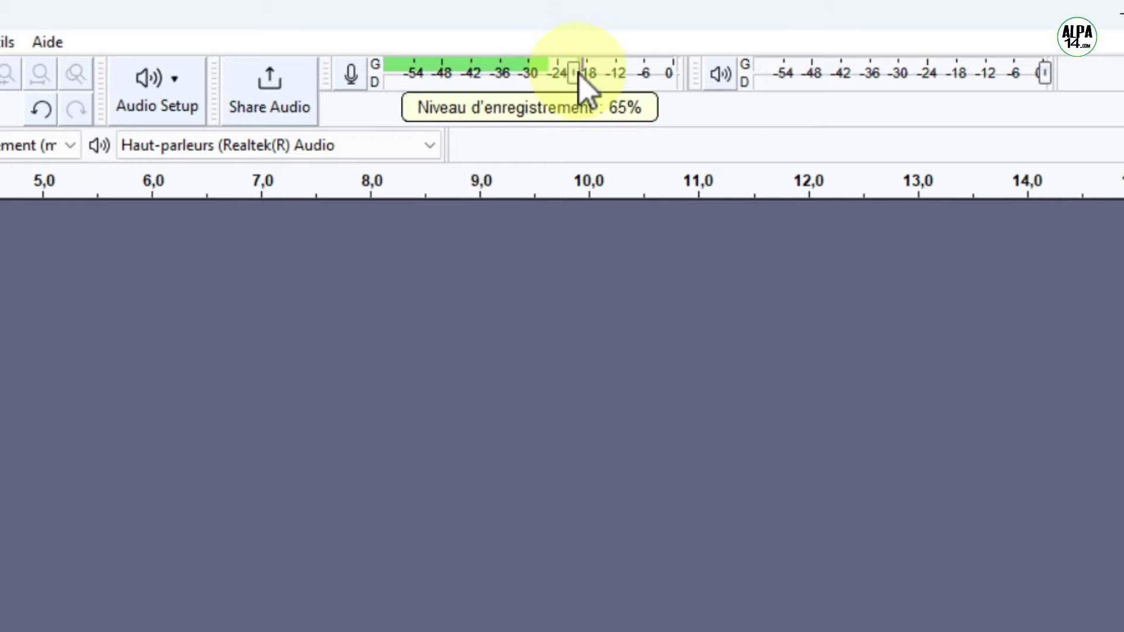
pyautogui.moveTo(578, 71); pyautogui.dragTo(601, 70)
pyautogui.click(662, 230)
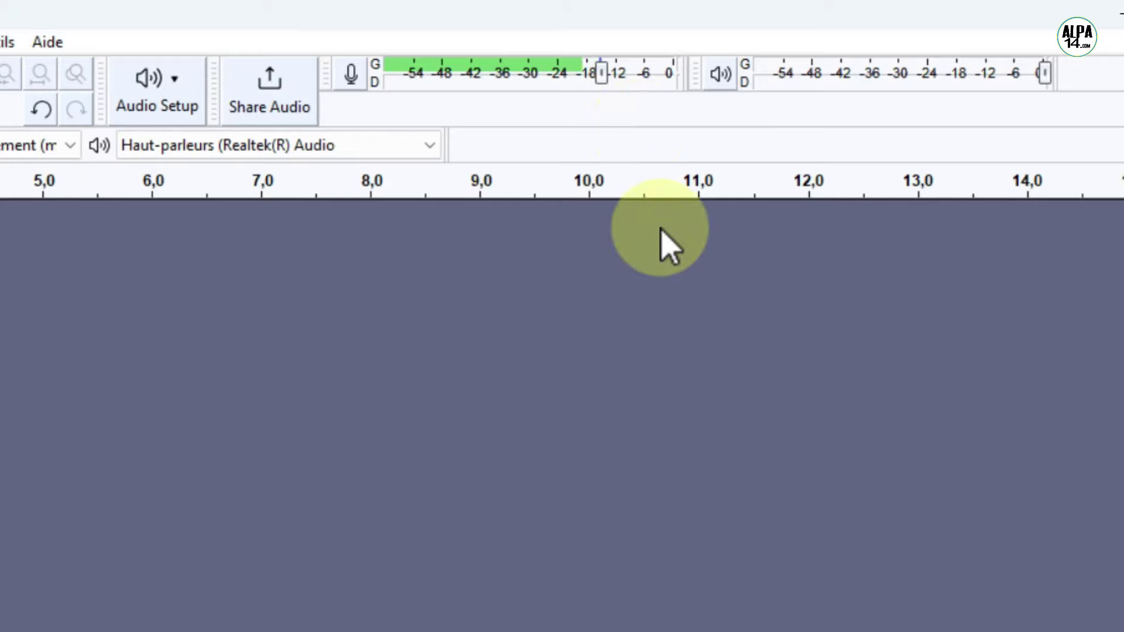
# Test the recording level at 99% while monitoring, and bring it back to about 75%
pyautogui.moveTo(607, 76)
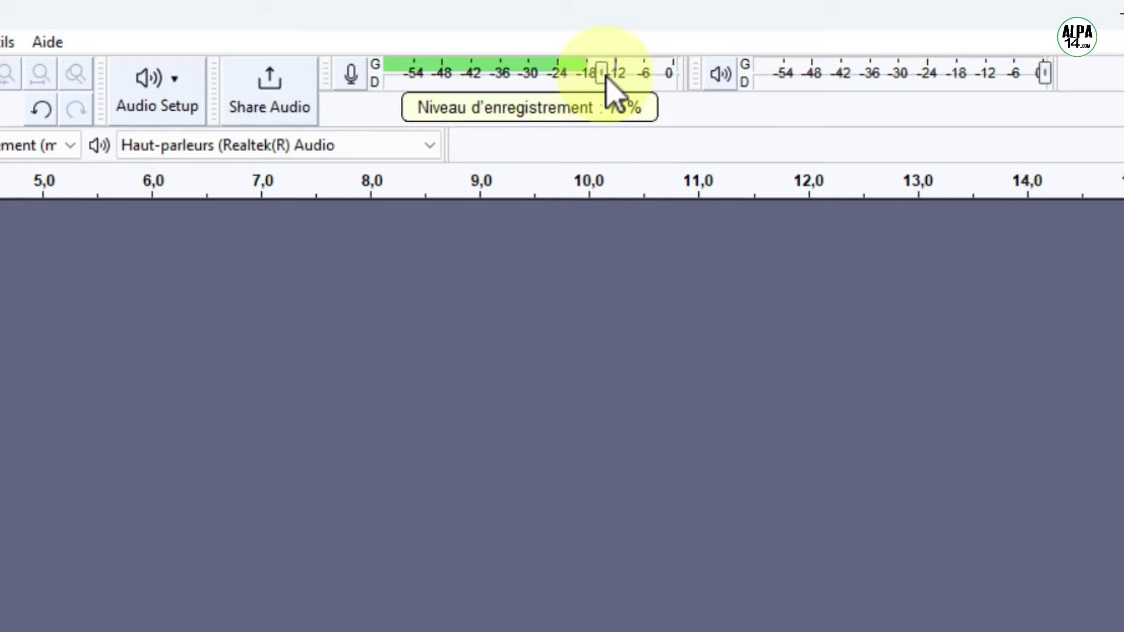
pyautogui.moveTo(606, 75); pyautogui.dragTo(676, 82)
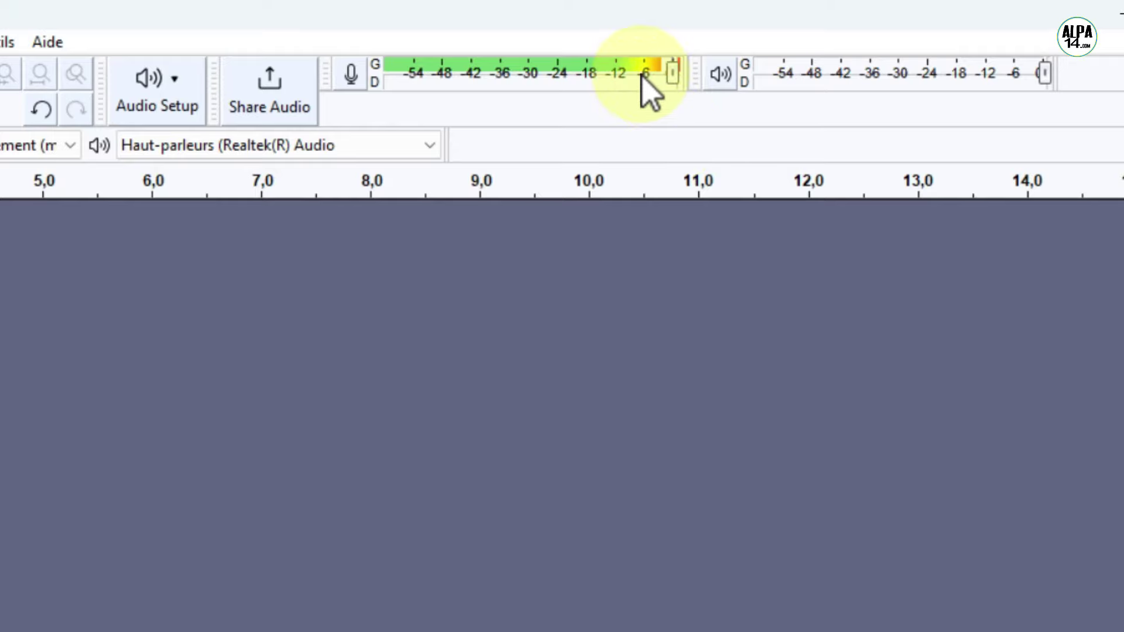
pyautogui.moveTo(636, 78)
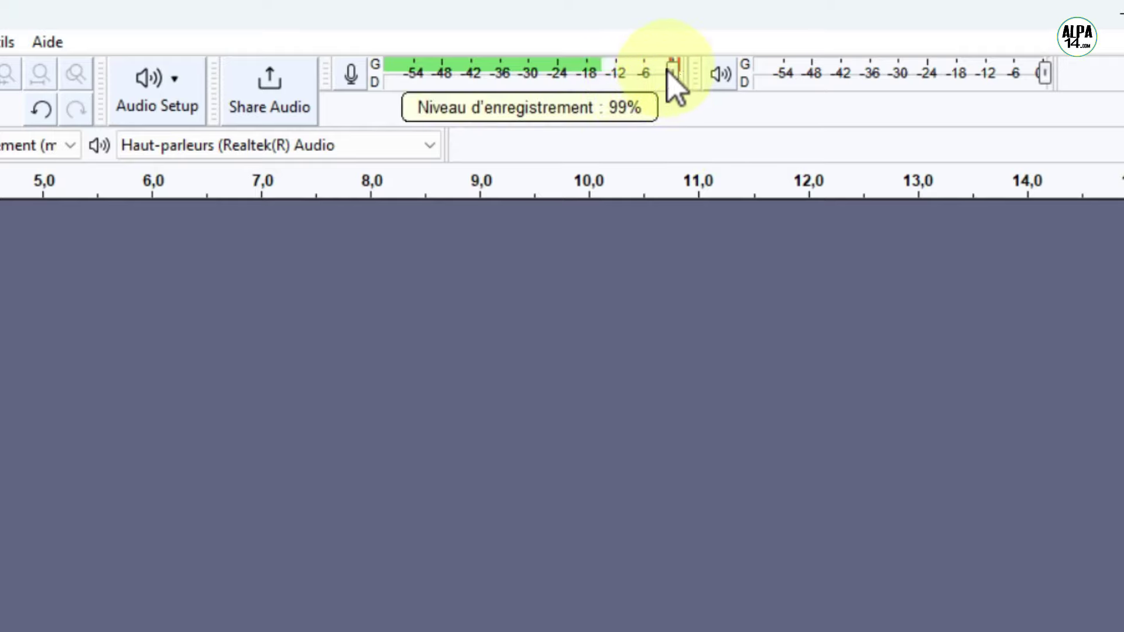
pyautogui.moveTo(668, 69); pyautogui.dragTo(600, 71)
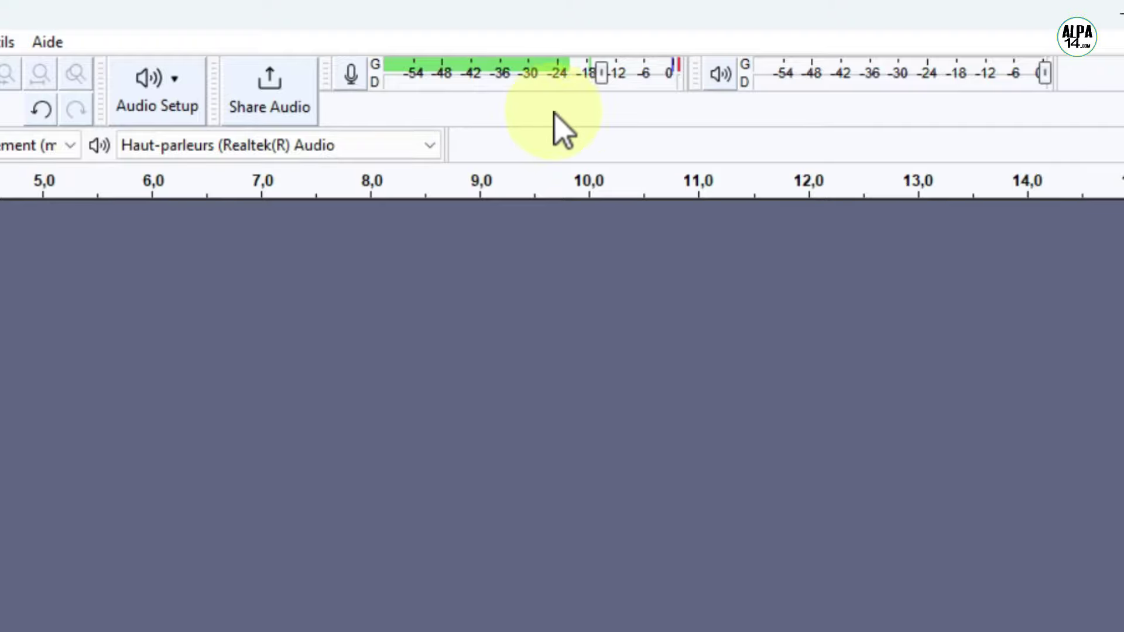
pyautogui.click(351, 75)
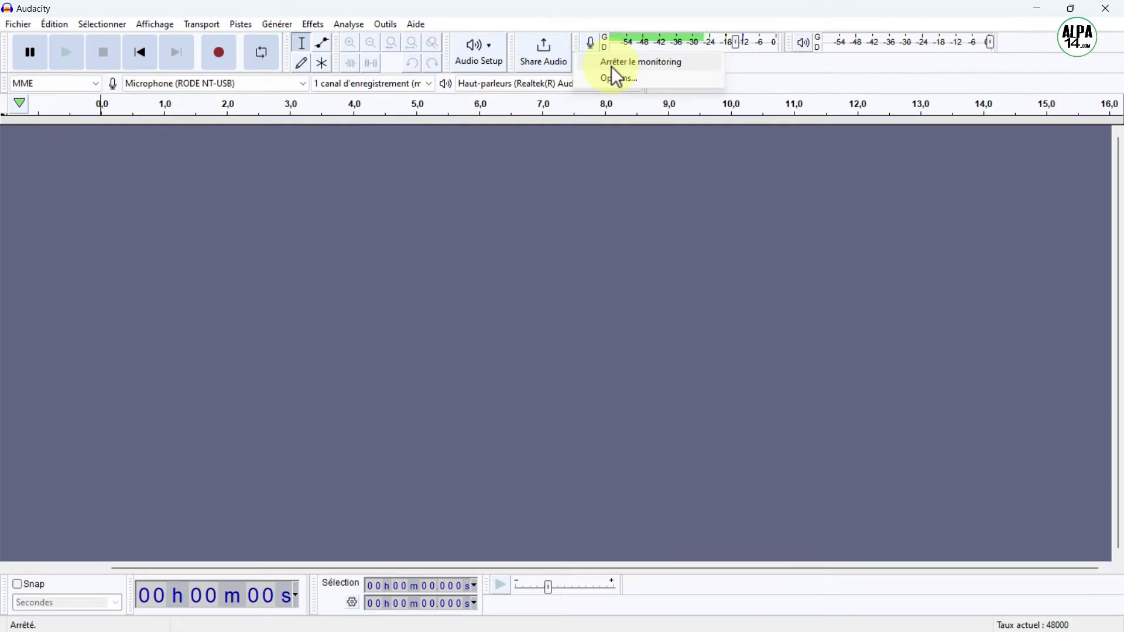
pyautogui.click(630, 157)
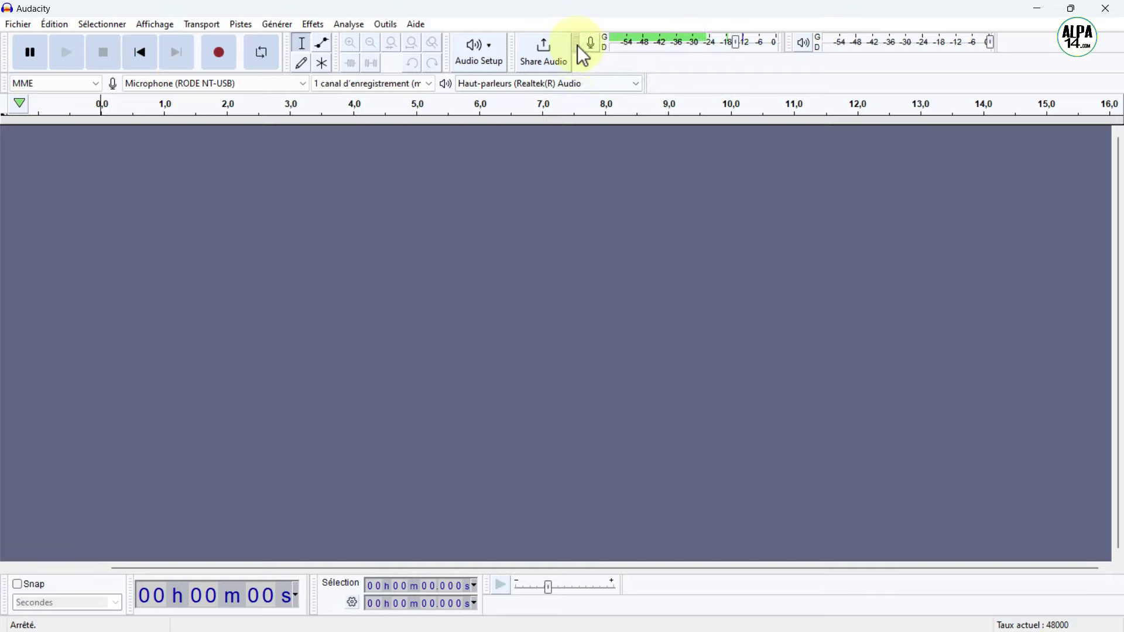
# Undock the recording meter, resize it into a tall vertical meter and place it over the empty track area
pyautogui.moveTo(578, 45); pyautogui.dragTo(721, 259)
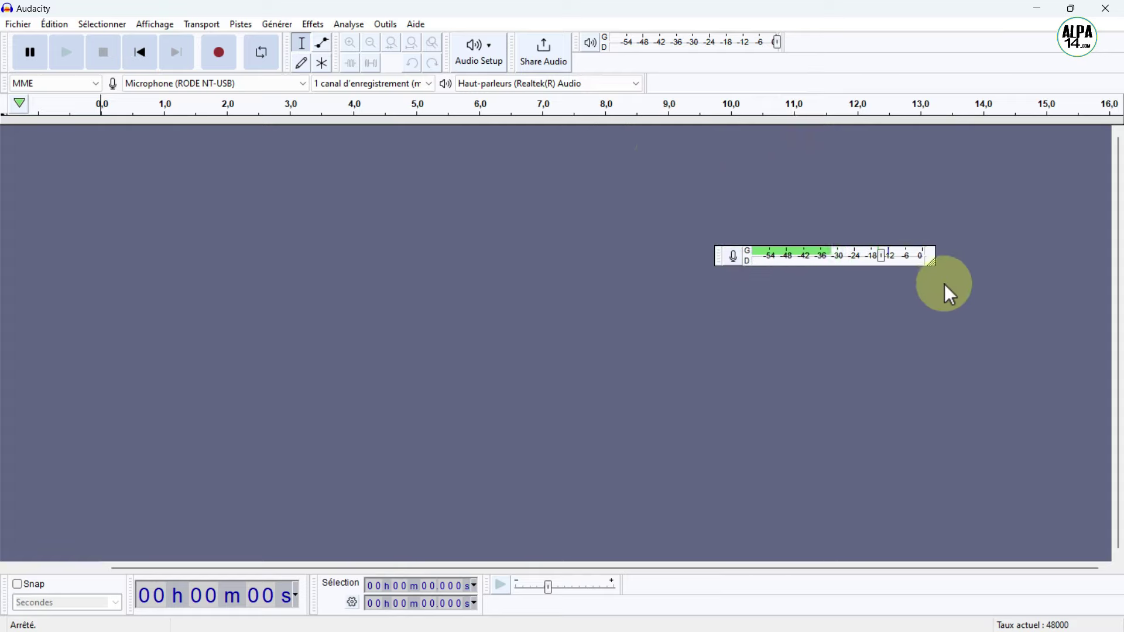
pyautogui.moveTo(935, 263); pyautogui.dragTo(786, 465)
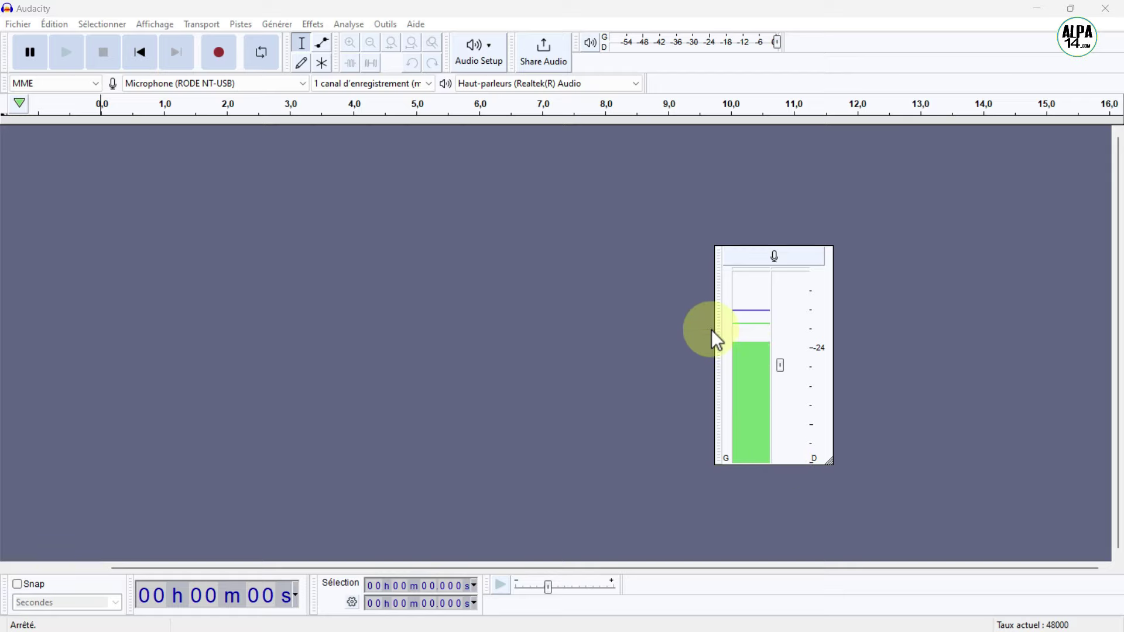
pyautogui.moveTo(716, 343); pyautogui.dragTo(863, 289)
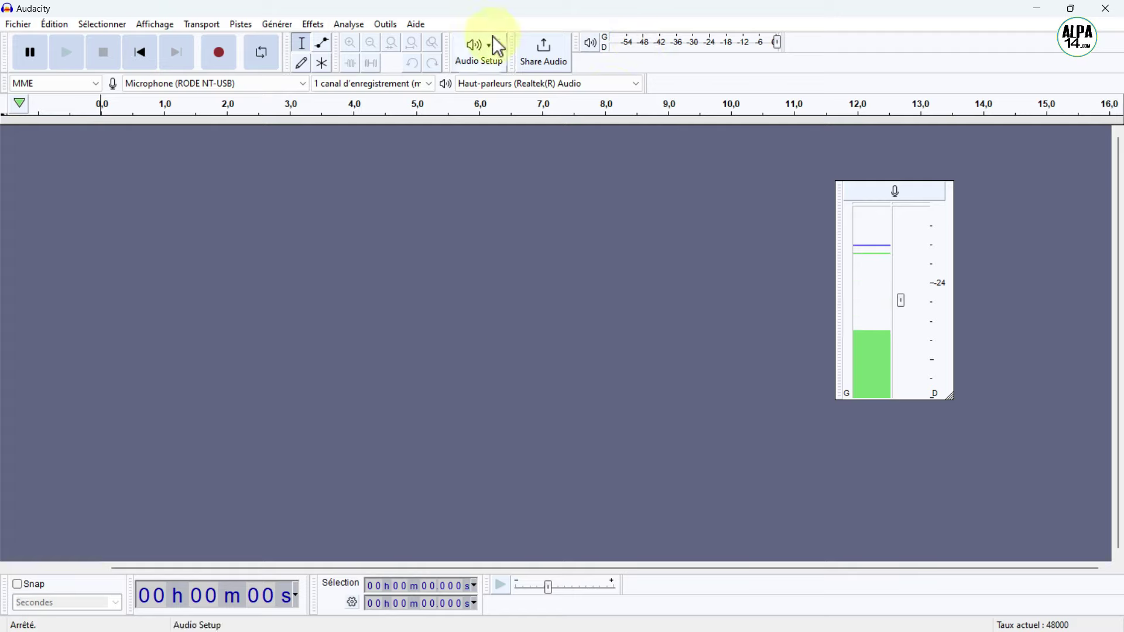
# Reset all toolbars to their default layout
pyautogui.click(159, 24)
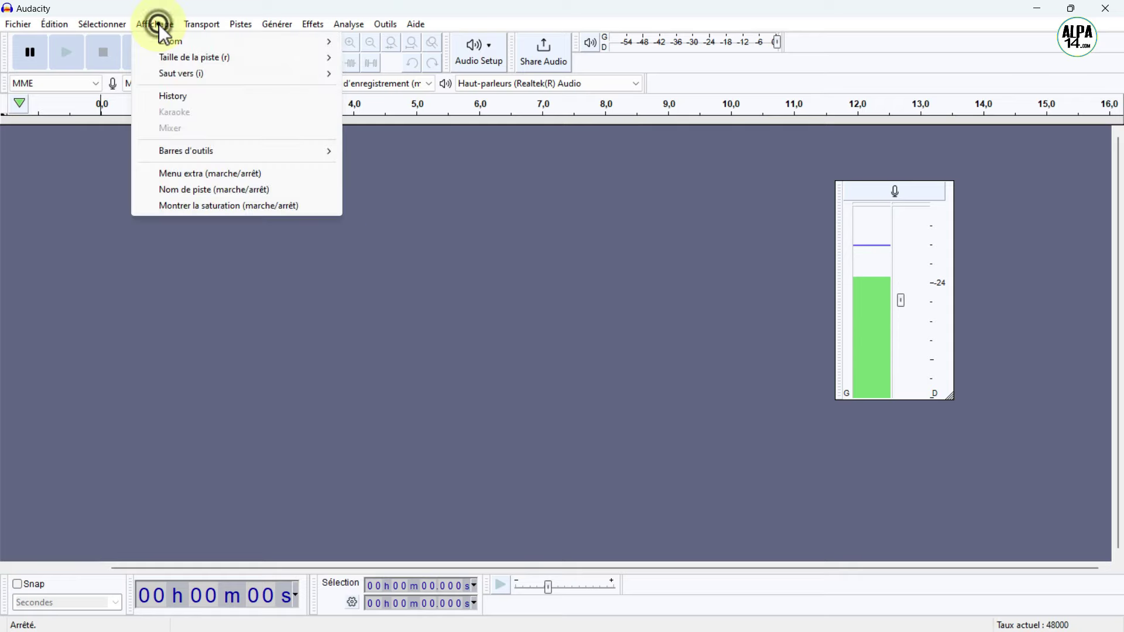
pyautogui.moveTo(199, 151)
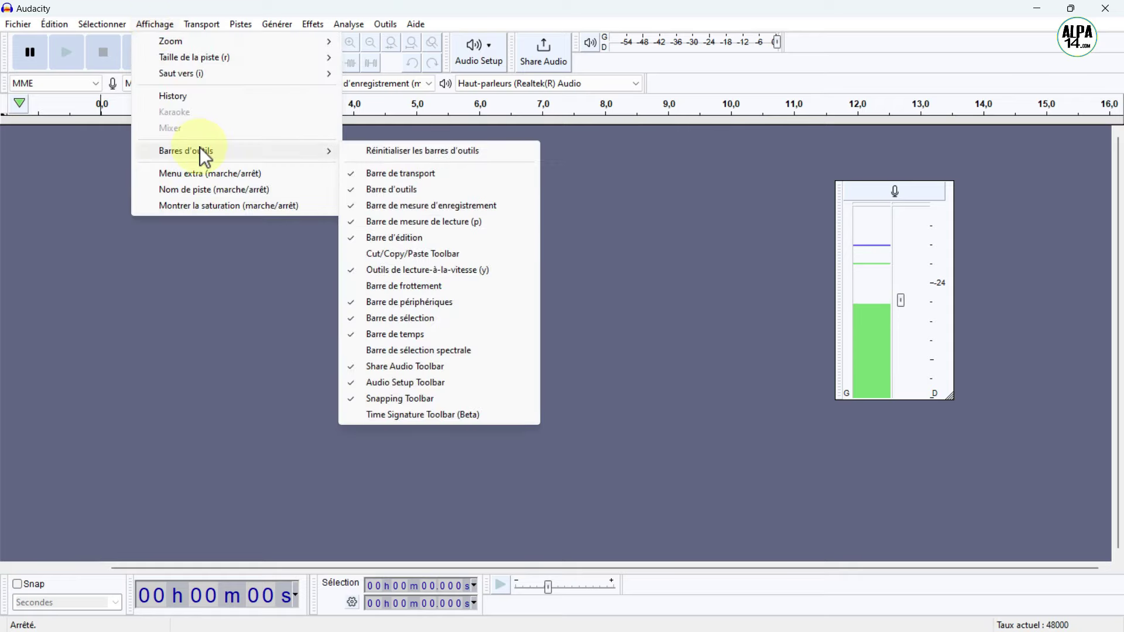
pyautogui.click(394, 151)
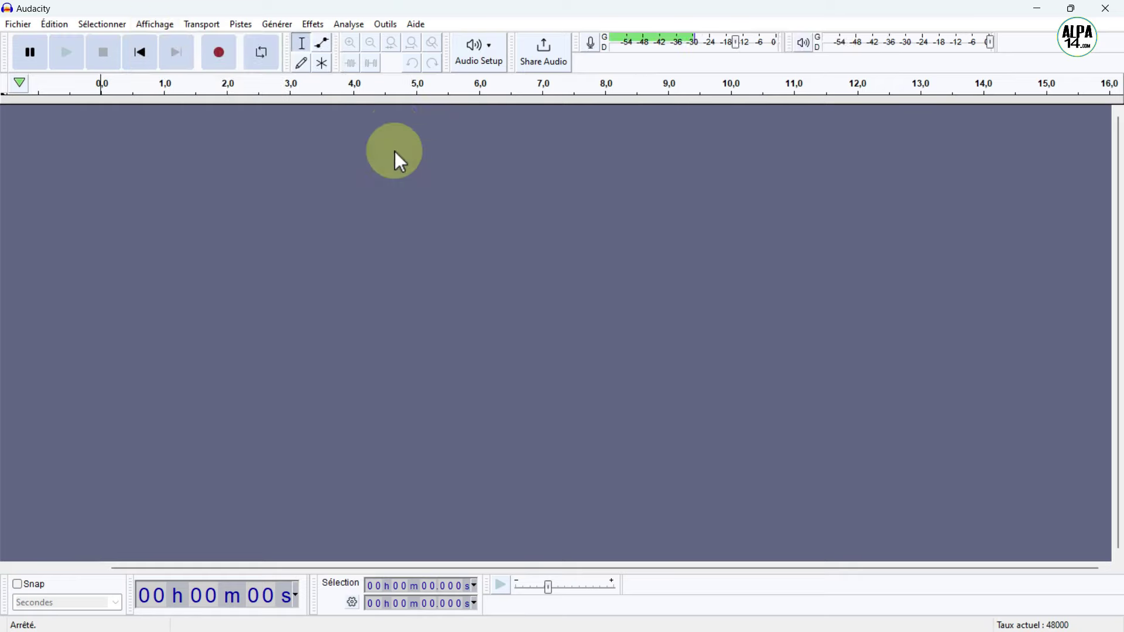
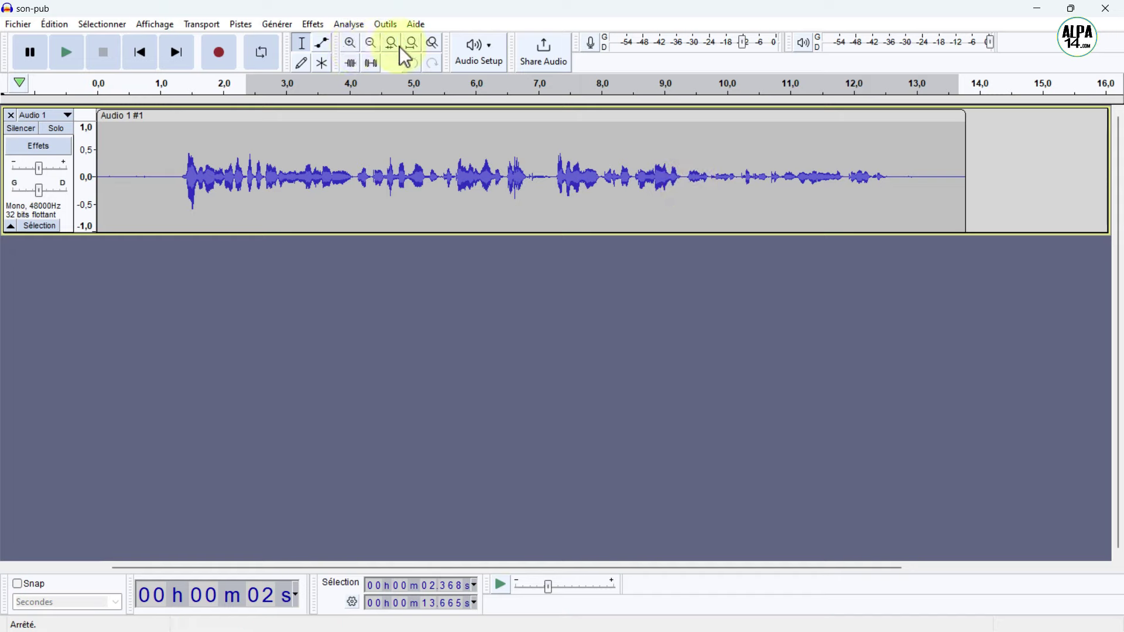
# Zoom in and back out on the recorded waveform, and fit the whole project to the window width
pyautogui.click(348, 44)
pyautogui.click(349, 44)
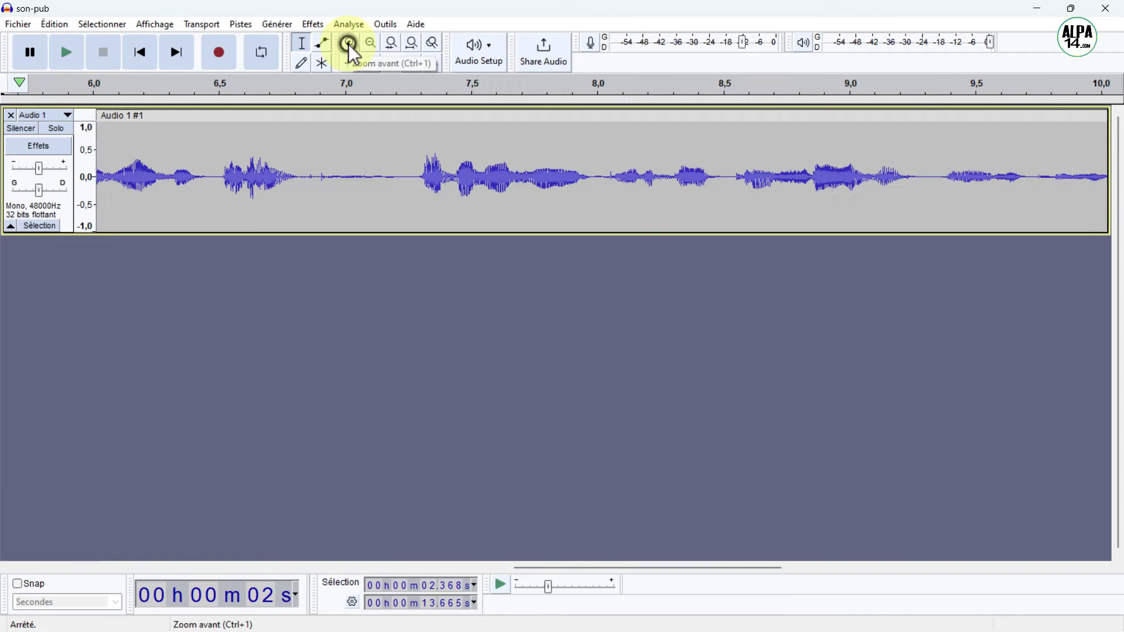
pyautogui.click(349, 44)
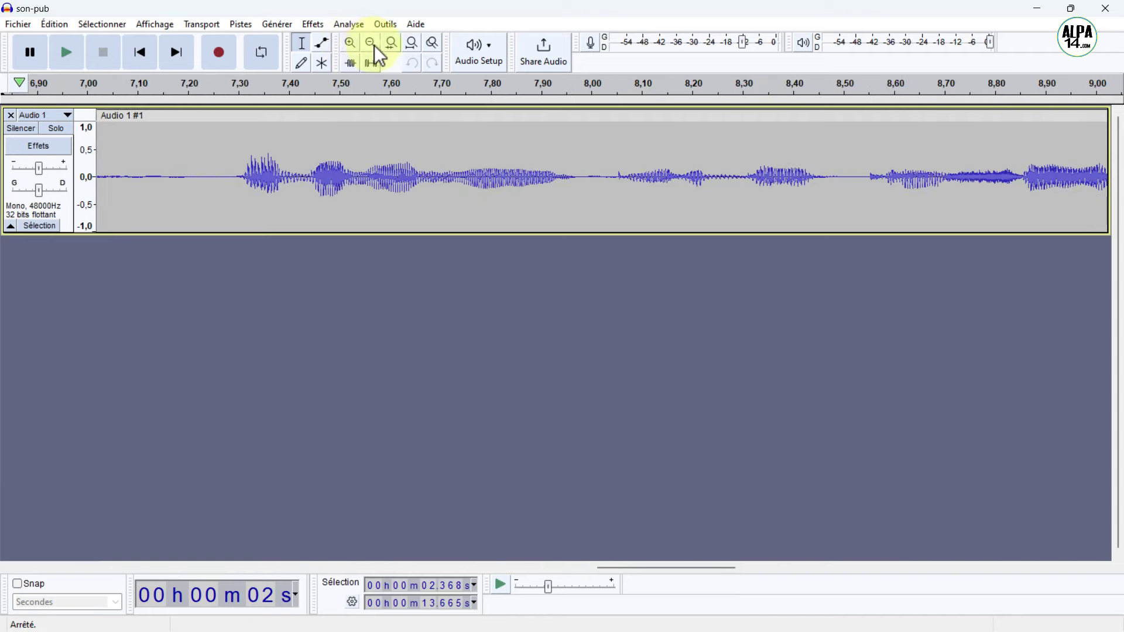
pyautogui.click(370, 43)
pyautogui.click(370, 44)
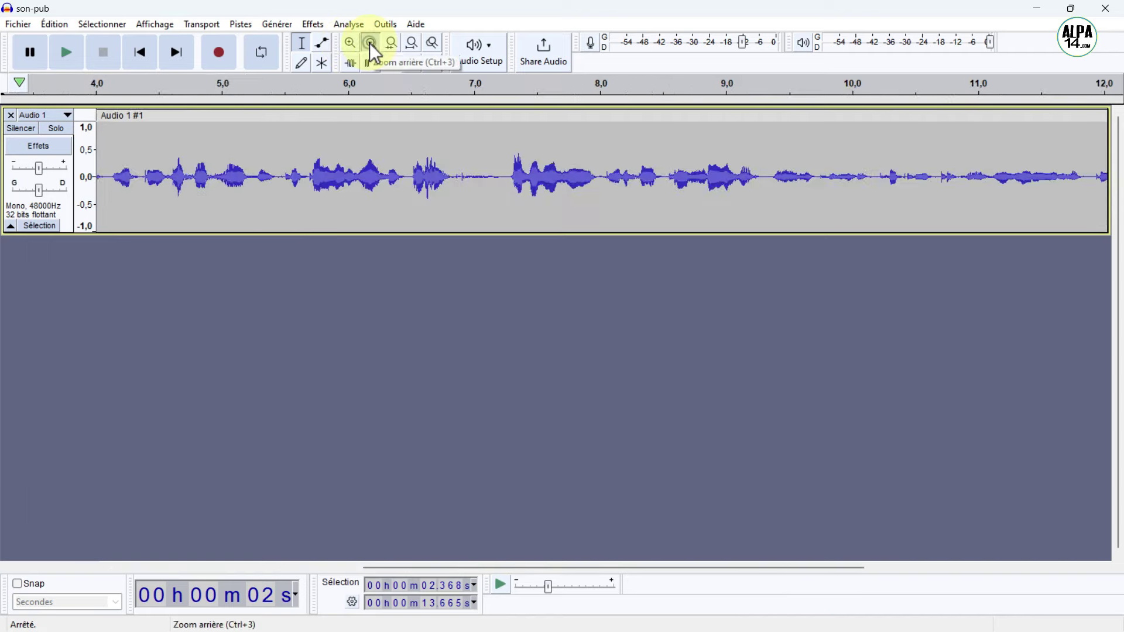
pyautogui.click(370, 43)
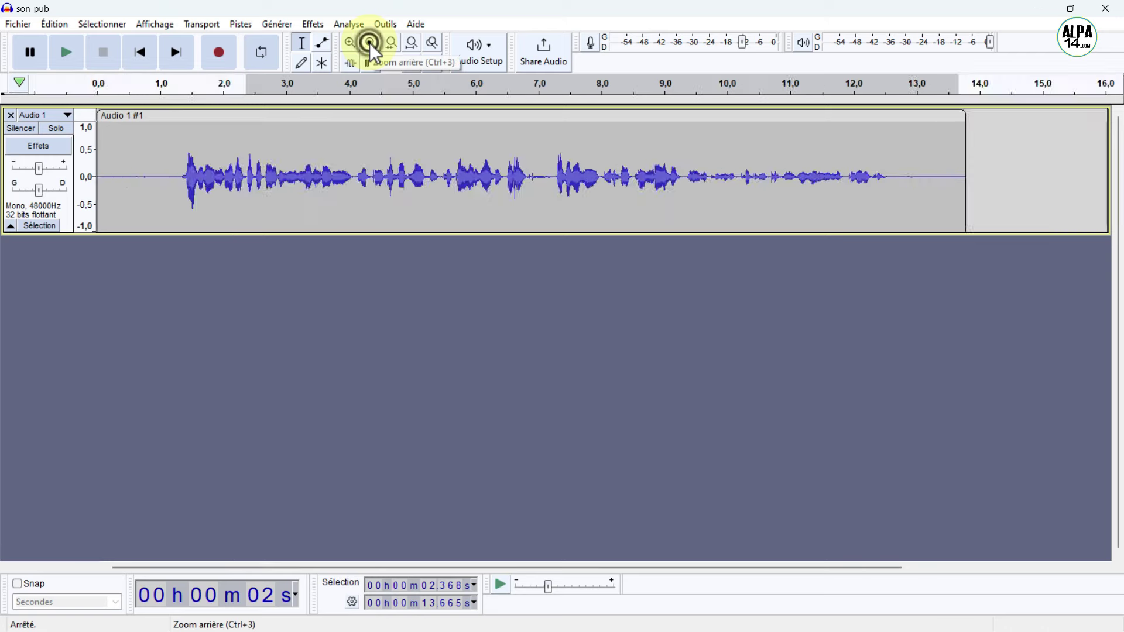
pyautogui.click(412, 48)
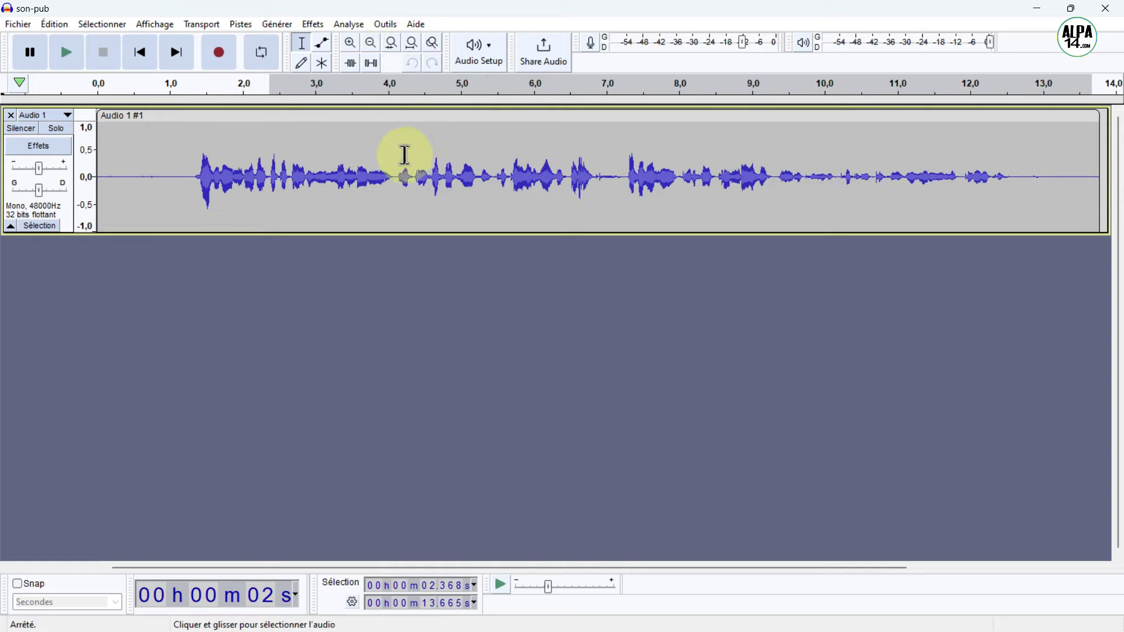
# Select the audio from about 4.1 to 7.1 s, zoom to that selection, and fit the whole project to the width again
pyautogui.moveTo(395, 168); pyautogui.dragTo(611, 186)
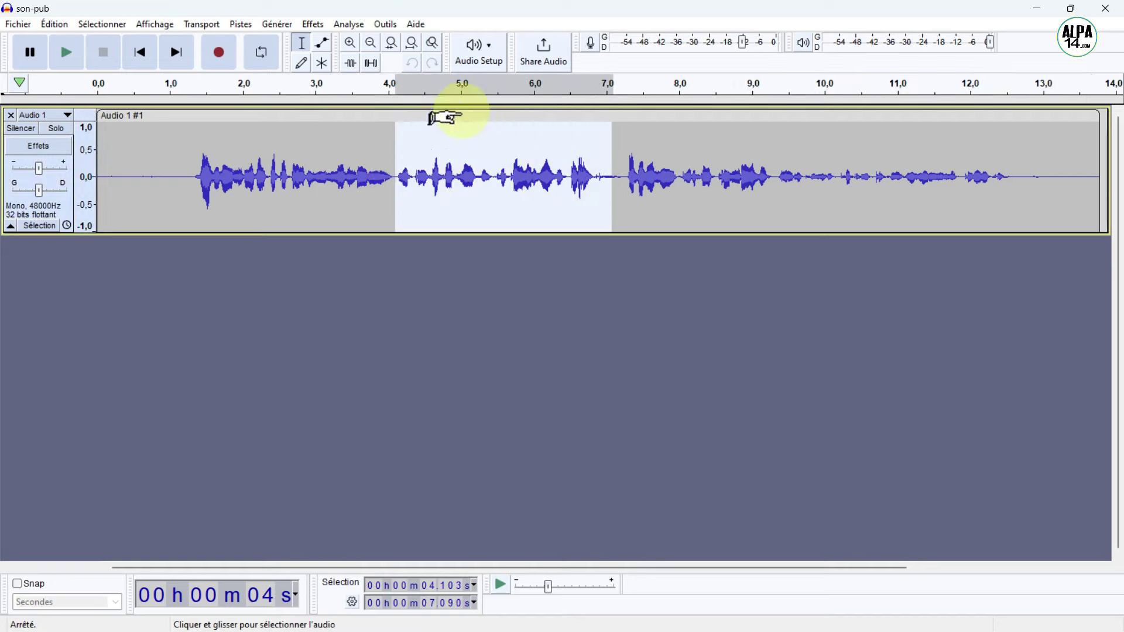
pyautogui.click(391, 42)
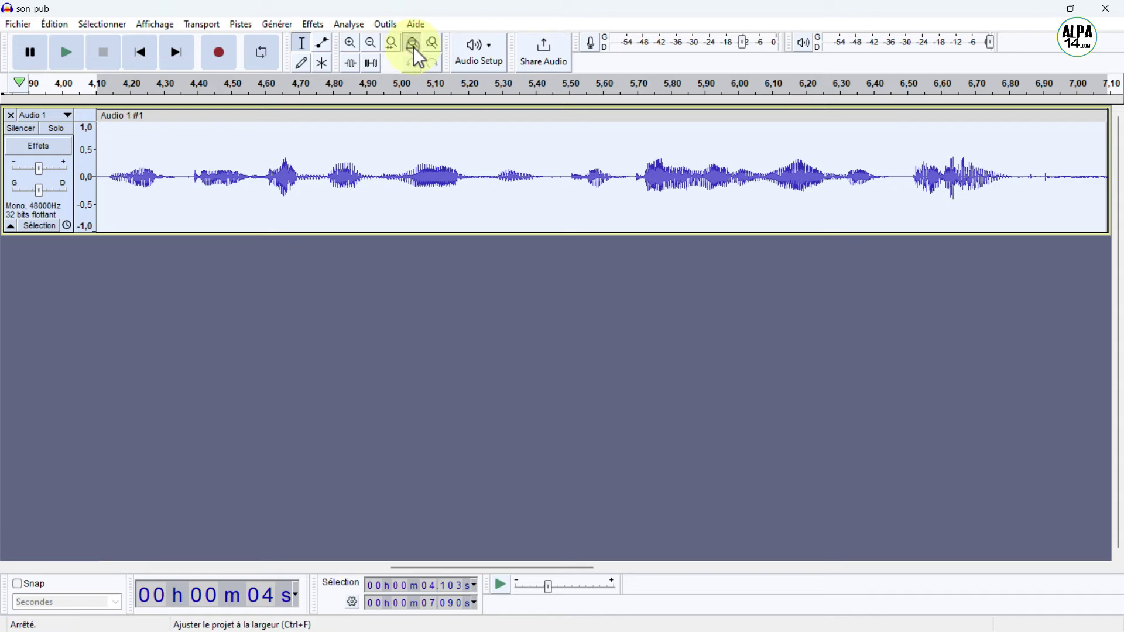
pyautogui.click(413, 45)
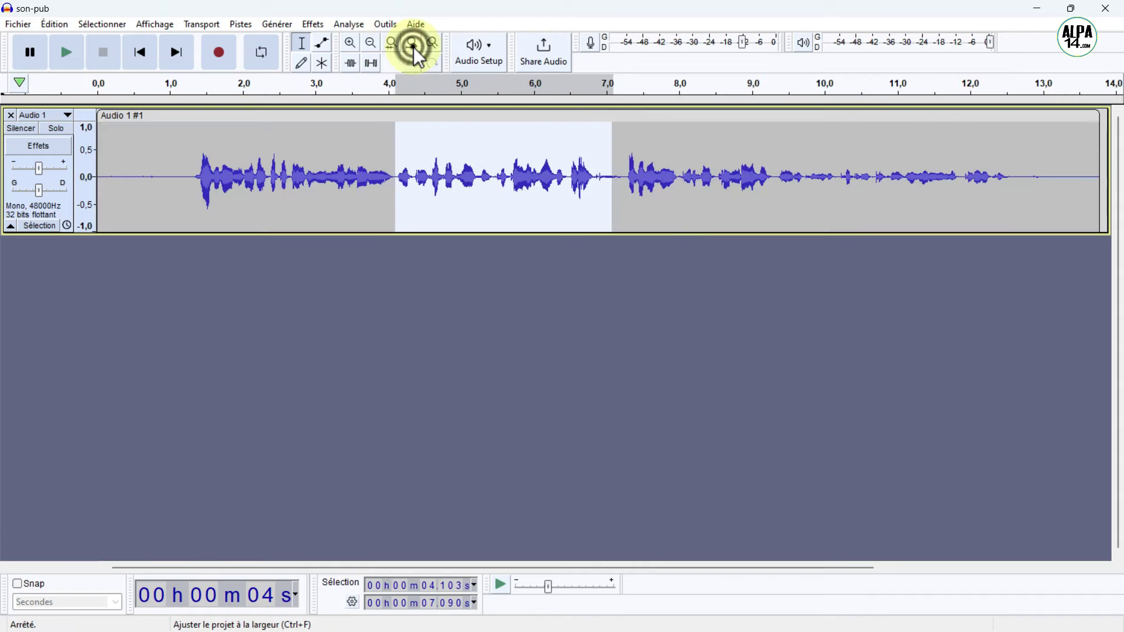
# Place the cursor at several points in the clip with the Selection tool, and select the audio from about 4.12 to 7.10 s
pyautogui.click(391, 154)
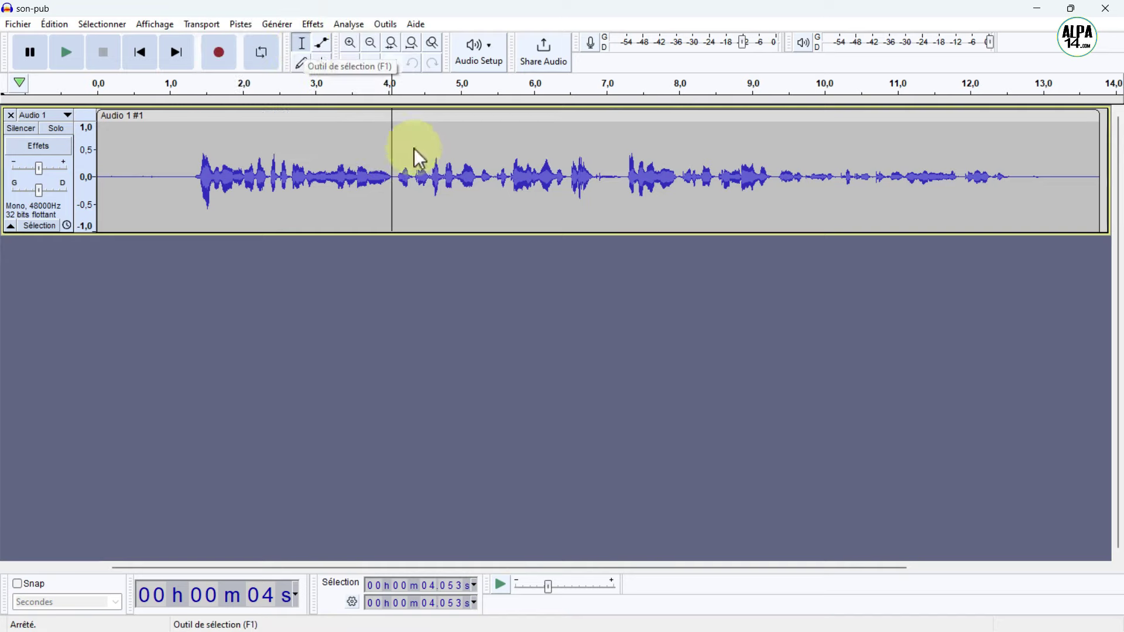
pyautogui.click(485, 151)
pyautogui.click(604, 157)
pyautogui.click(716, 167)
pyautogui.click(397, 168)
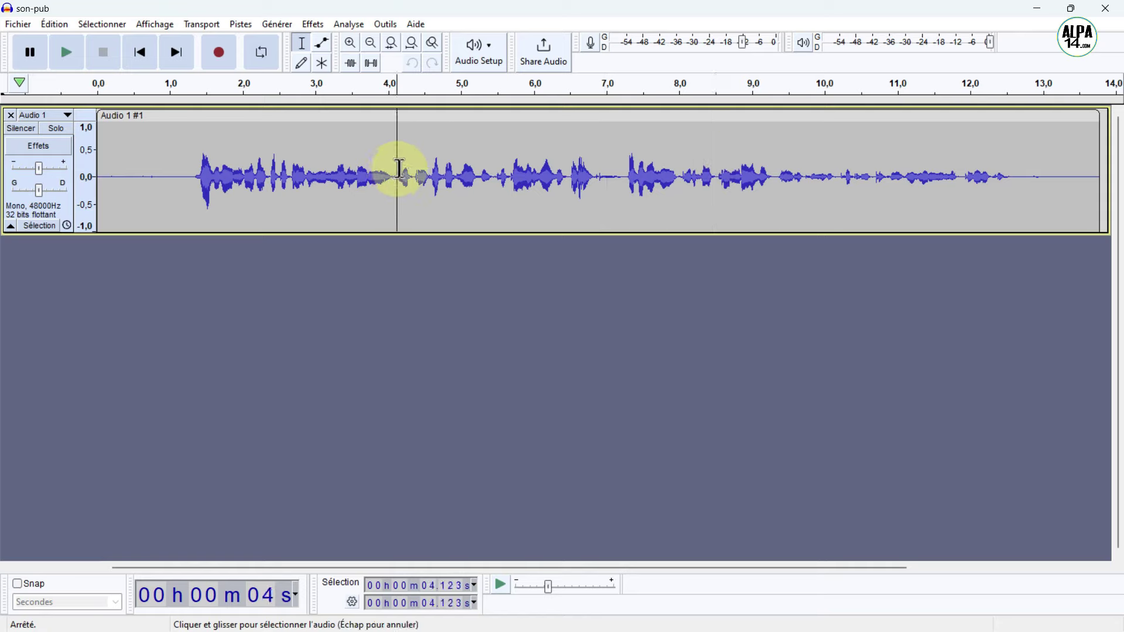
pyautogui.moveTo(396, 169); pyautogui.dragTo(612, 191)
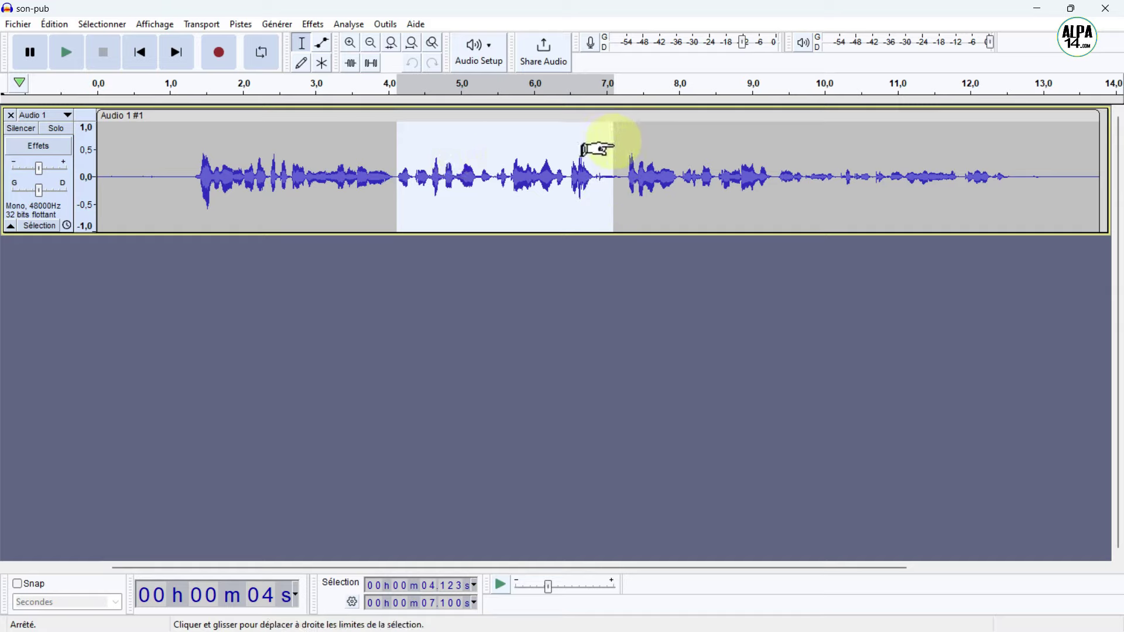
# Extend the selection's end to about 10.20 s, move its start to about 1.25 s and back to 7.13 s, and clear it
pyautogui.moveTo(613, 150); pyautogui.dragTo(837, 162)
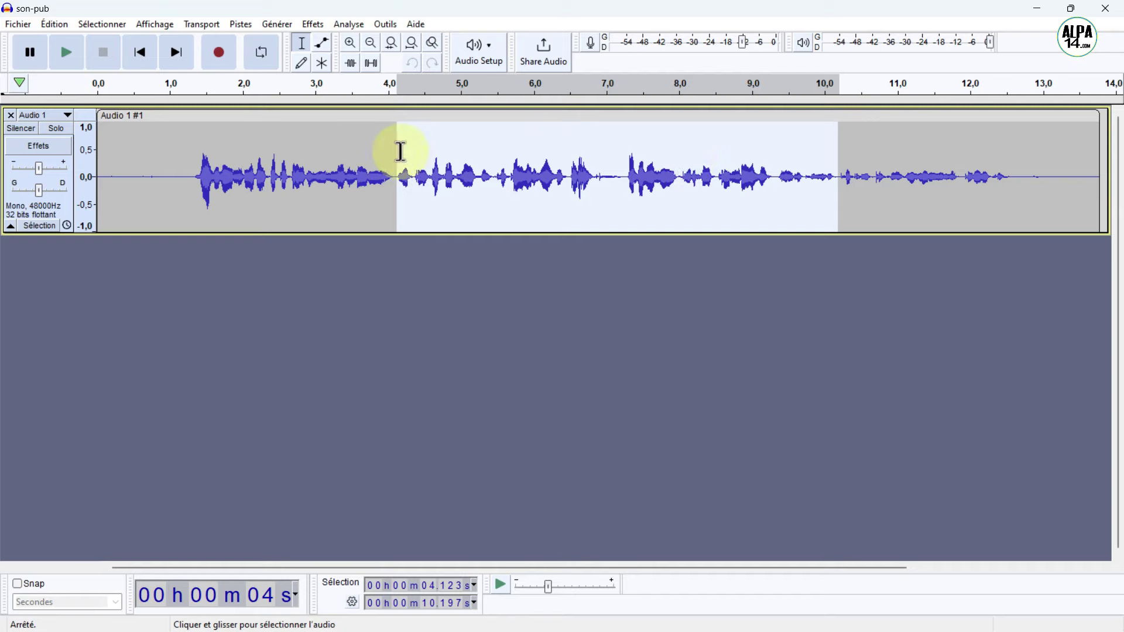
pyautogui.moveTo(402, 154); pyautogui.dragTo(192, 200)
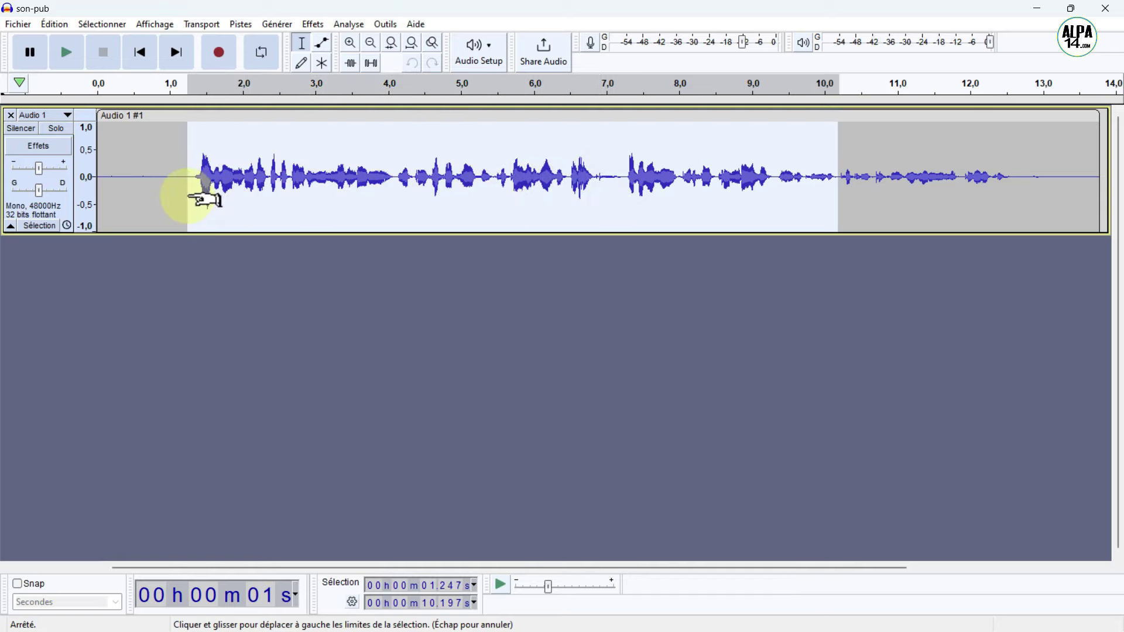
pyautogui.moveTo(187, 198); pyautogui.dragTo(616, 211)
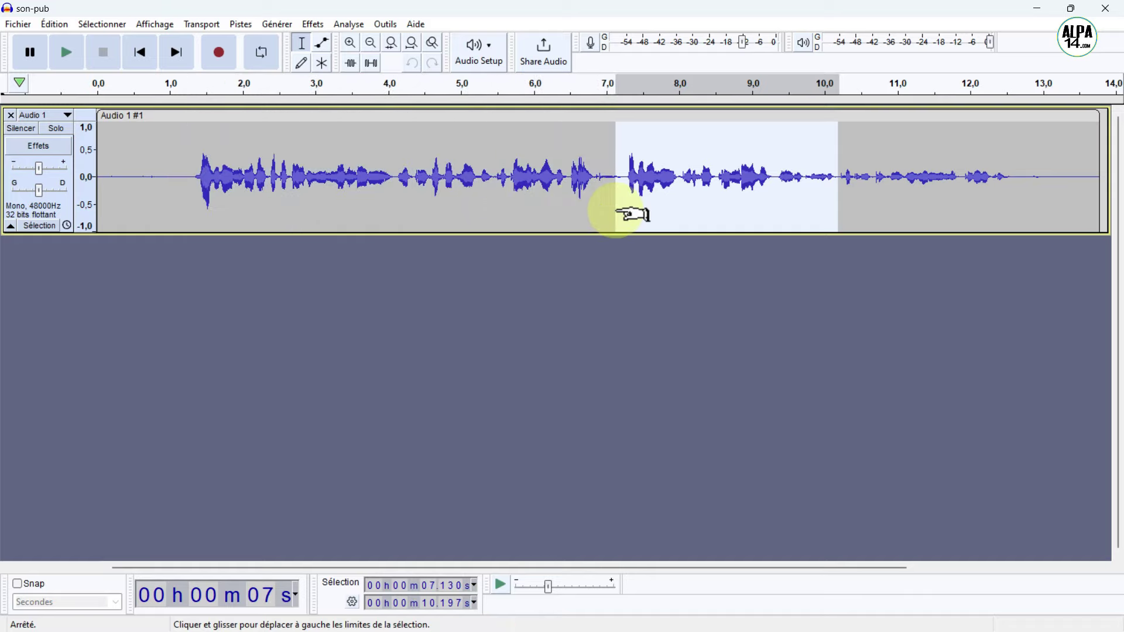
pyautogui.click(468, 211)
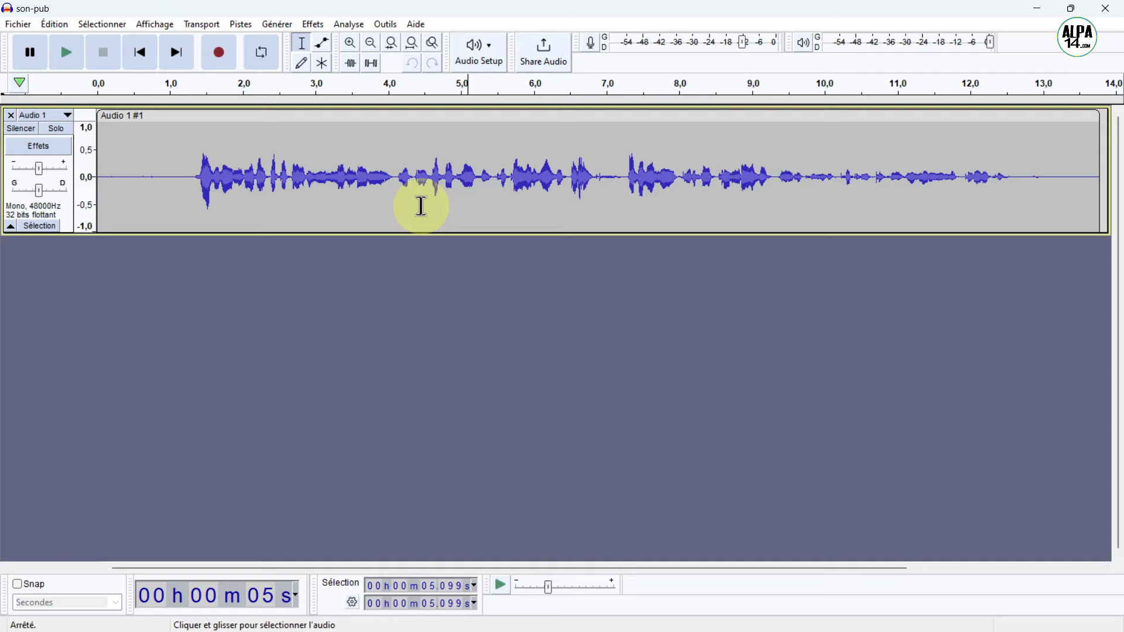
# Return to the start of the track, play the recorded voice and stop the playback
pyautogui.click(146, 55)
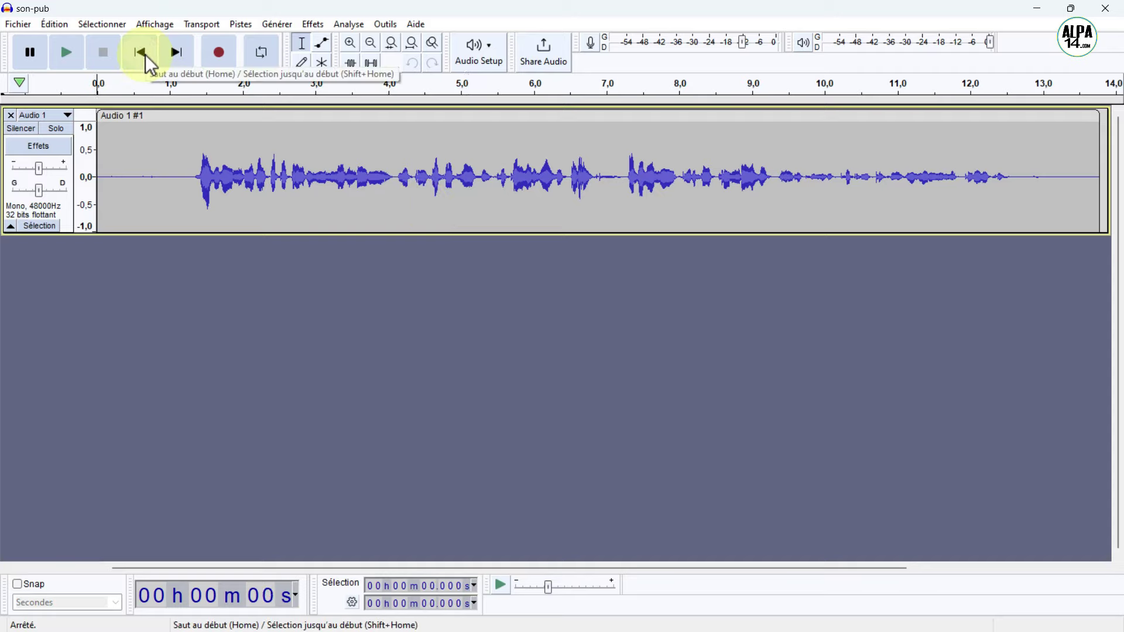
pyautogui.click(67, 51)
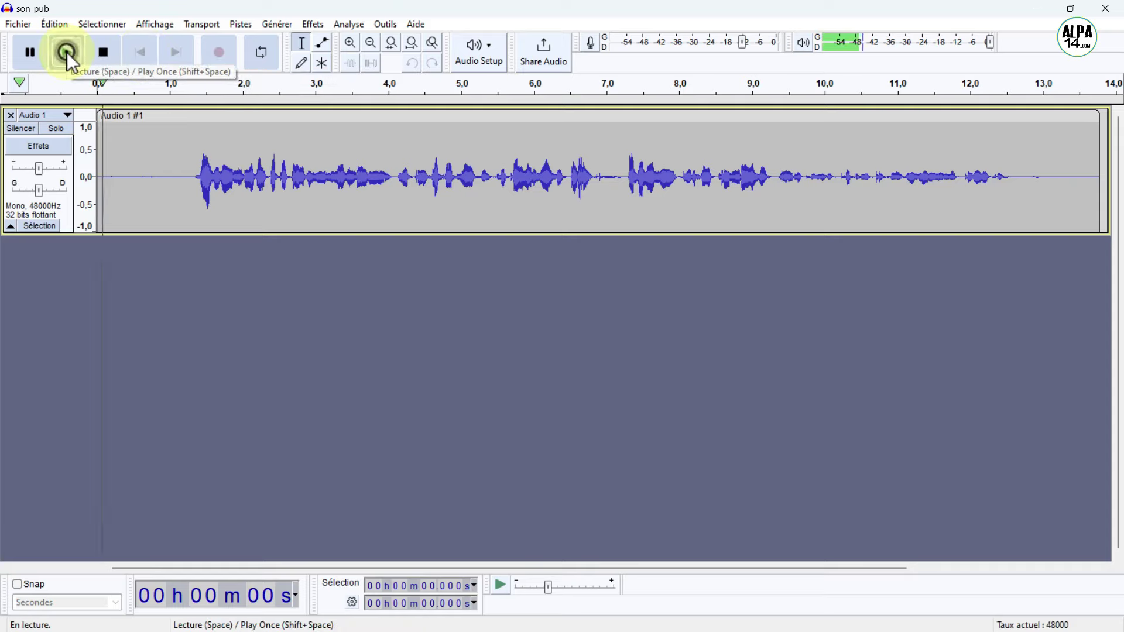
pyautogui.click(100, 57)
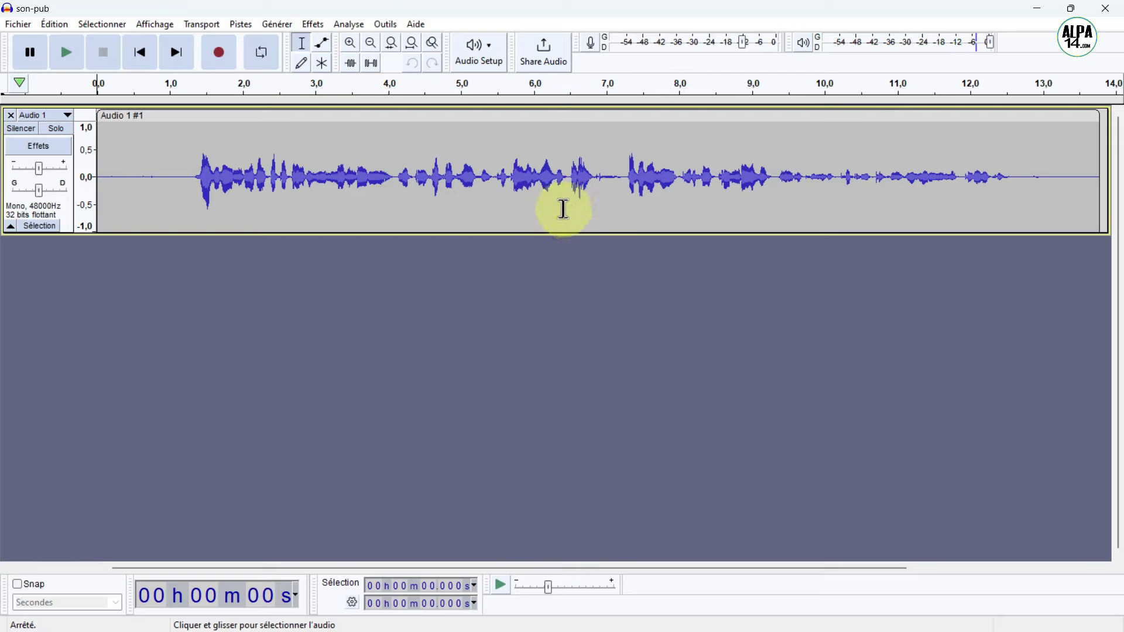
# Select the whole clip, and clear the selection by placing the cursor at about 6.50 s
pyautogui.click(569, 176)
pyautogui.doubleClick(569, 177)
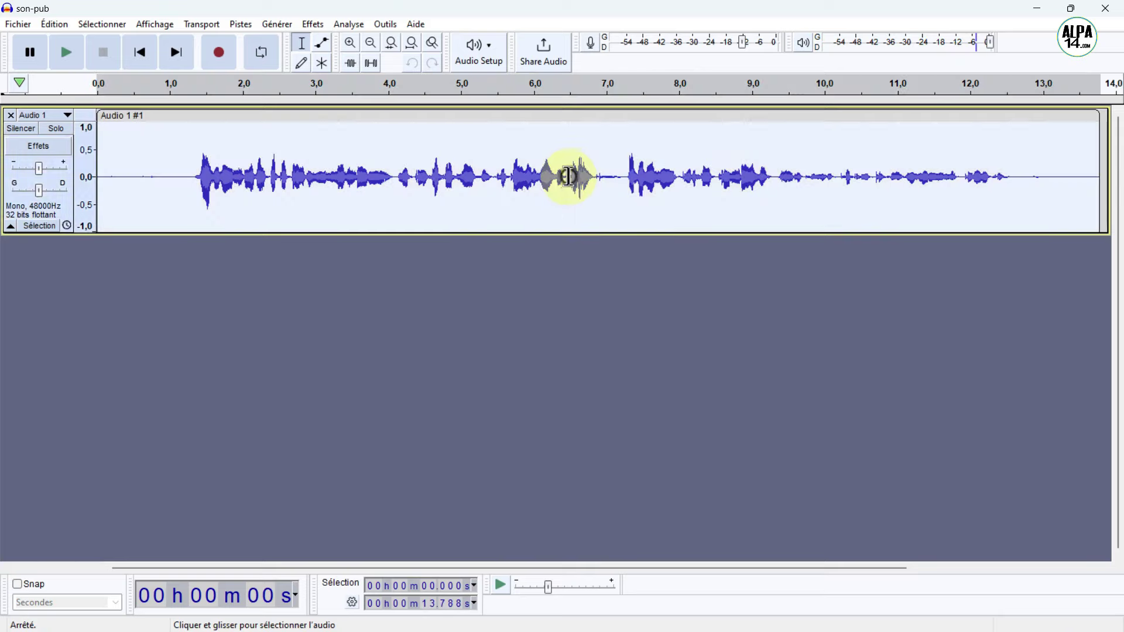
pyautogui.click(570, 176)
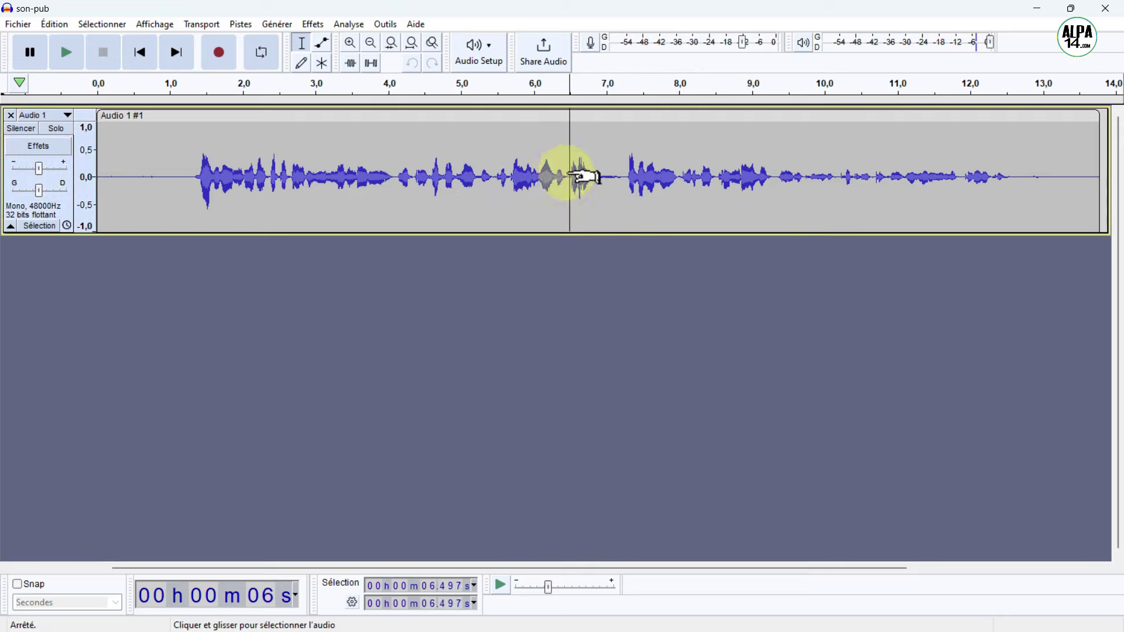
# Listen to the audio from about 6.46 to 6.96 s, and delete the stretch from about 6.49 to 7.19 s
pyautogui.click(567, 174)
pyautogui.moveTo(567, 174); pyautogui.dragTo(605, 179)
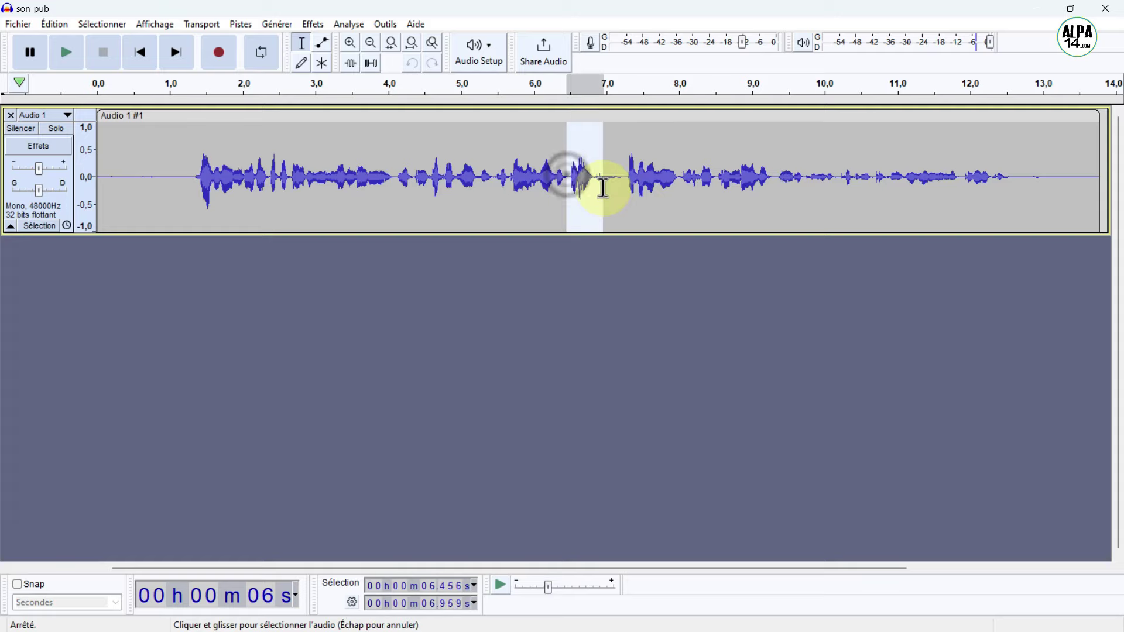
pyautogui.click(72, 54)
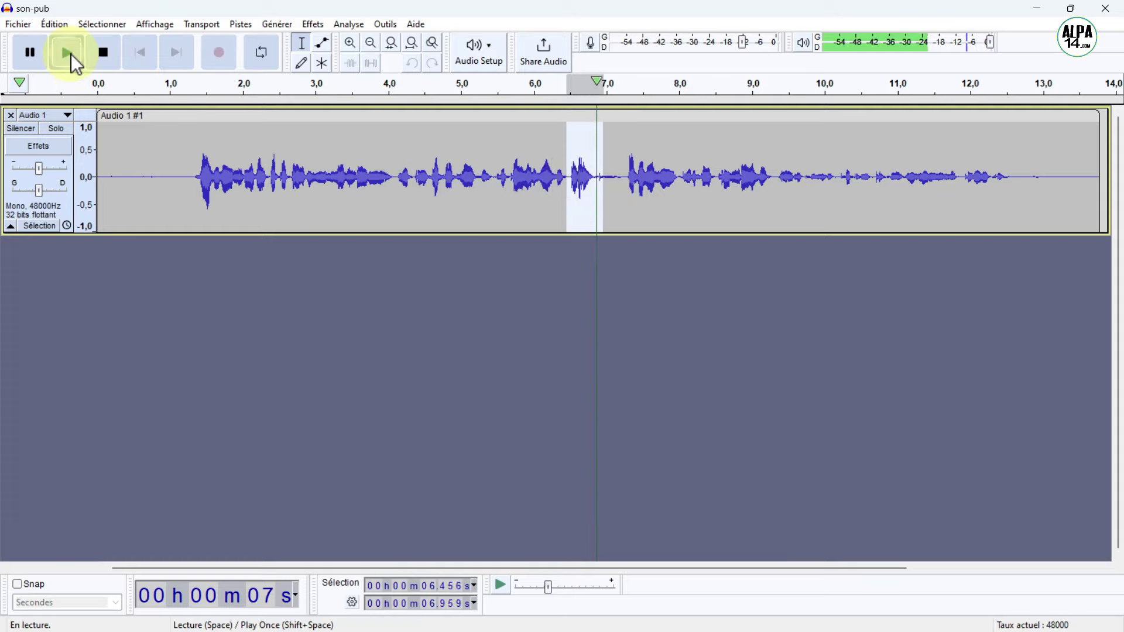
pyautogui.click(72, 54)
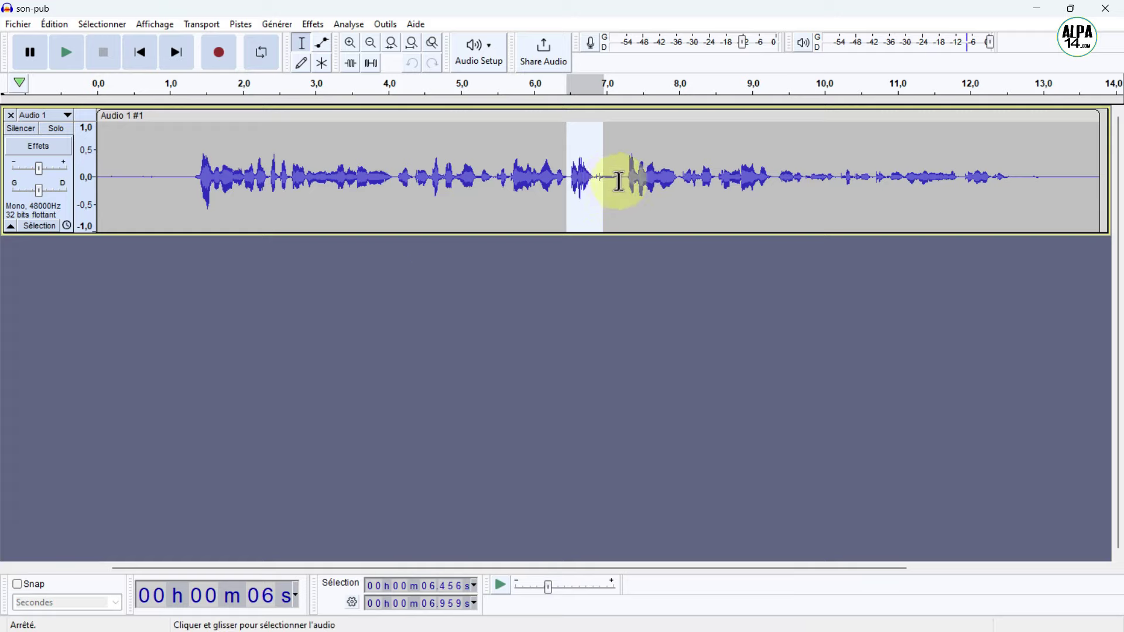
pyautogui.moveTo(620, 181); pyautogui.dragTo(568, 179)
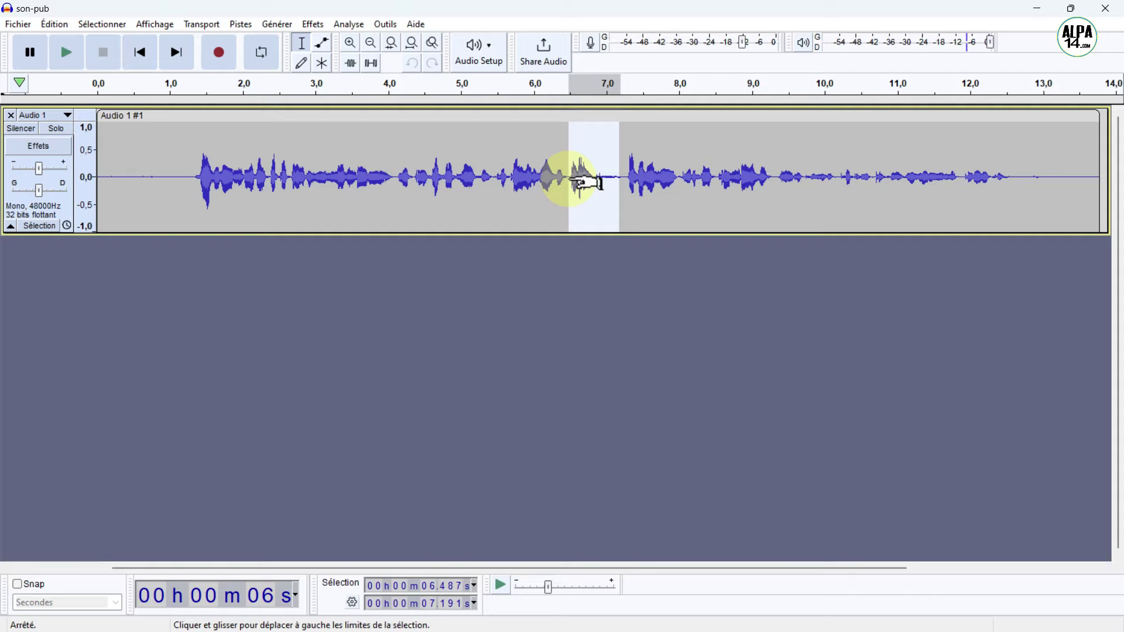
pyautogui.press('Delete')
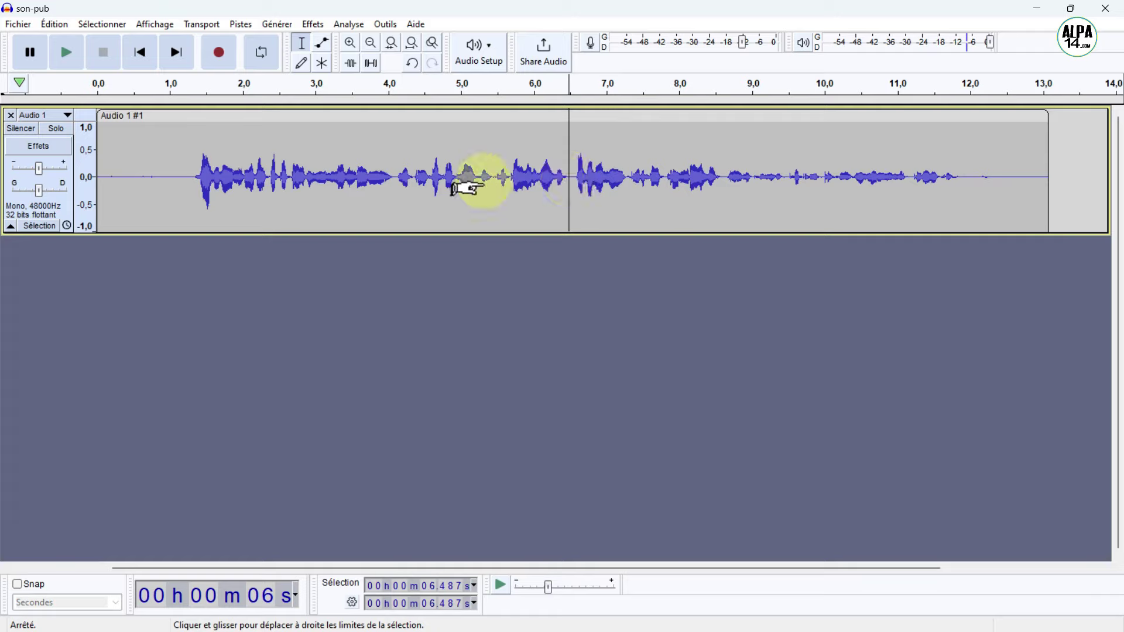
# Play the shortened track from its beginning to check the edit, and stop the playback
pyautogui.click(139, 50)
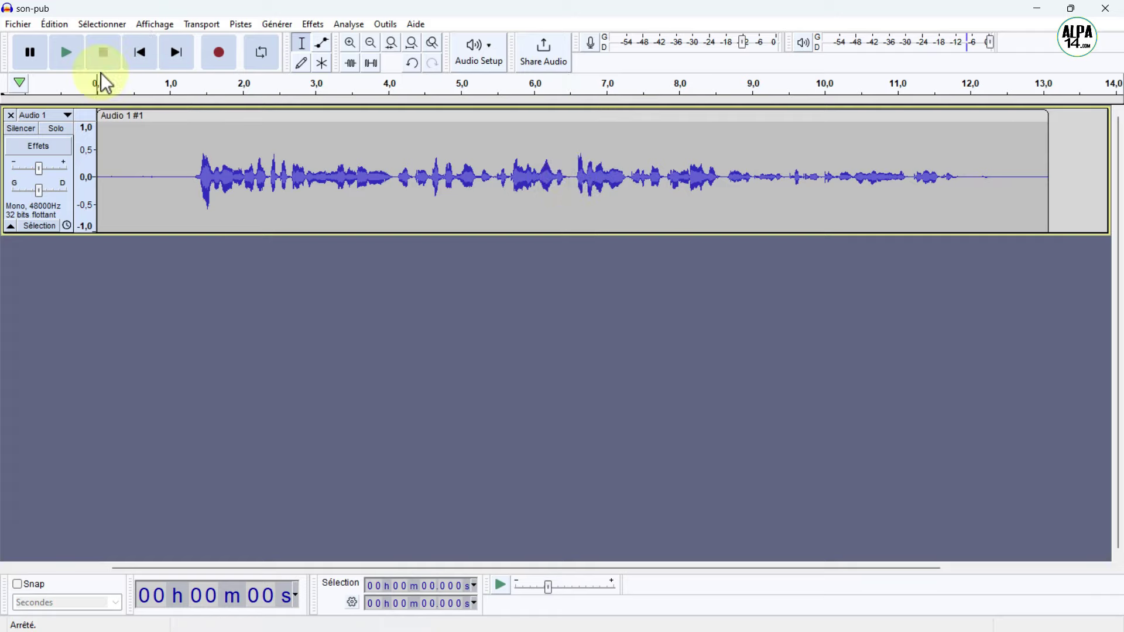
pyautogui.click(140, 54)
pyautogui.click(75, 57)
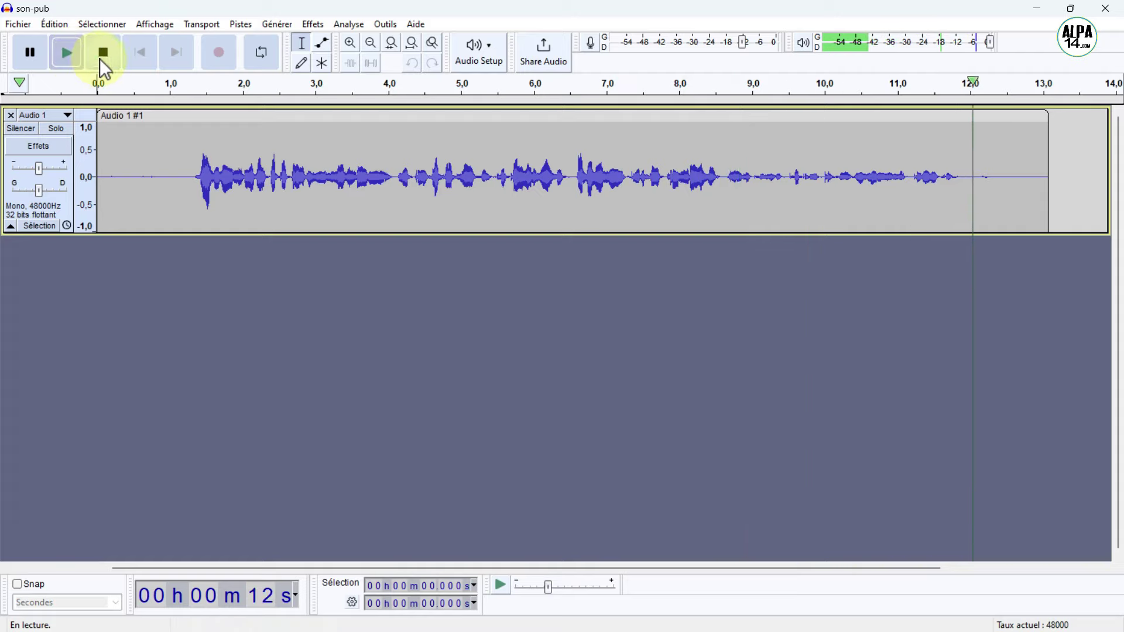
pyautogui.click(100, 59)
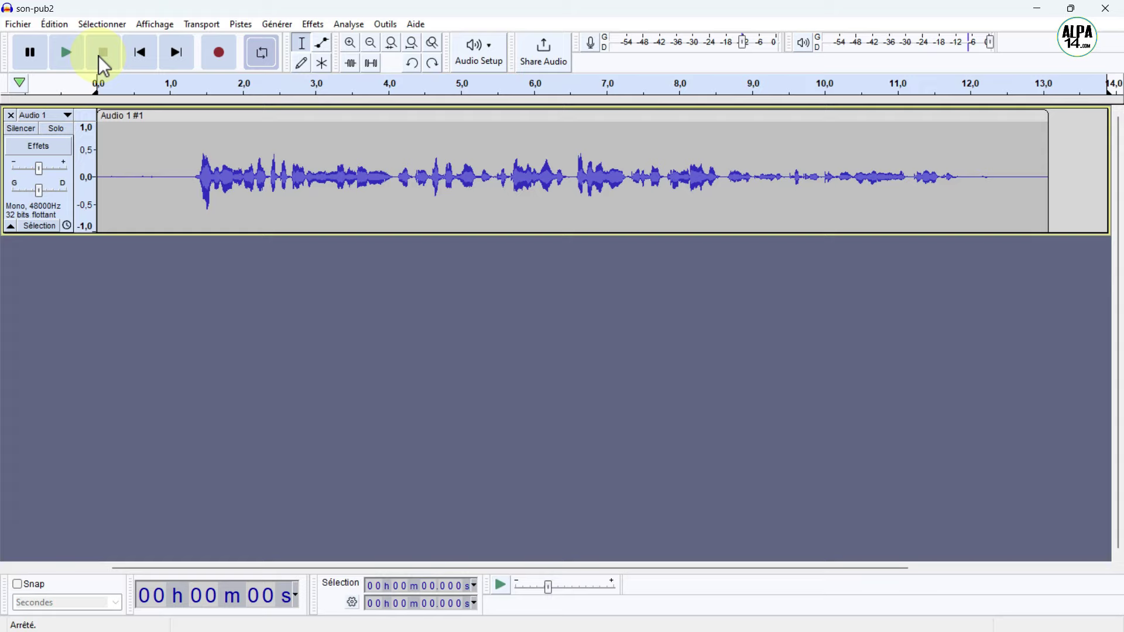
# Place the cursor at about 6.55 s and record an additional voice take on the same track
pyautogui.click(572, 177)
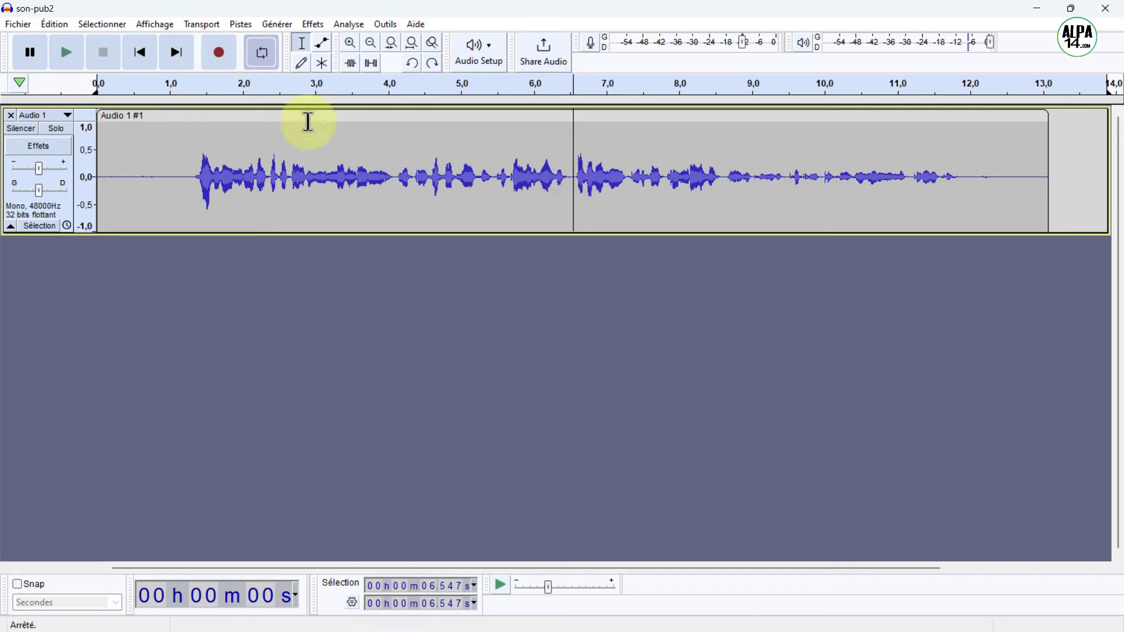
pyautogui.click(220, 55)
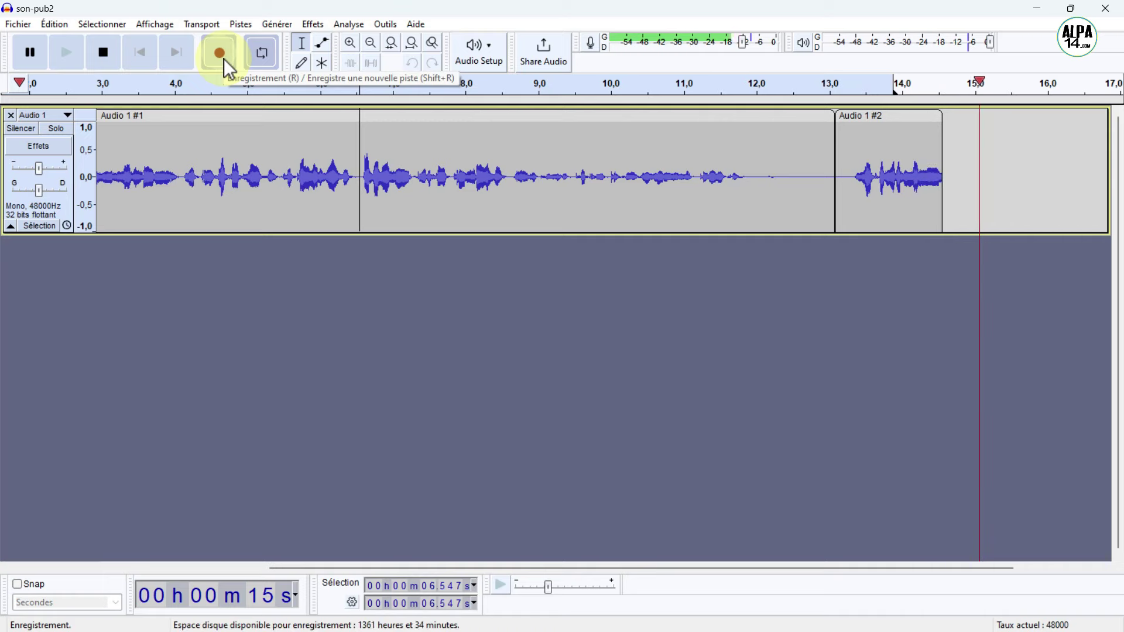
pyautogui.click(89, 53)
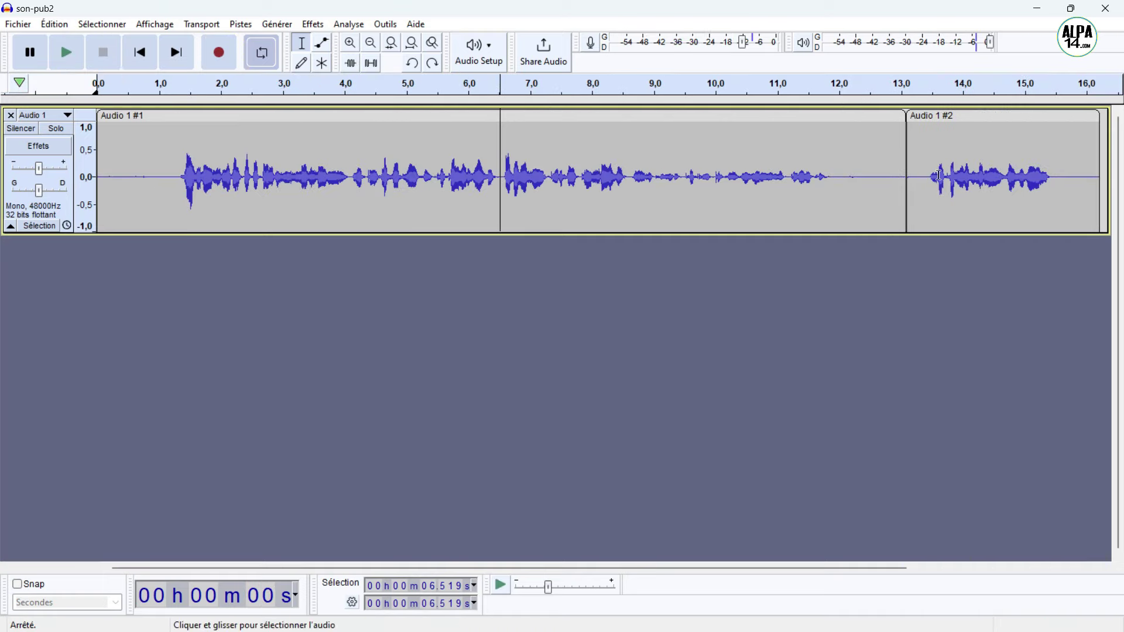
# Select the speech in the second clip from about 13.35 to 15.51 s, and play the track briefly
pyautogui.moveTo(922, 160); pyautogui.dragTo(1057, 175)
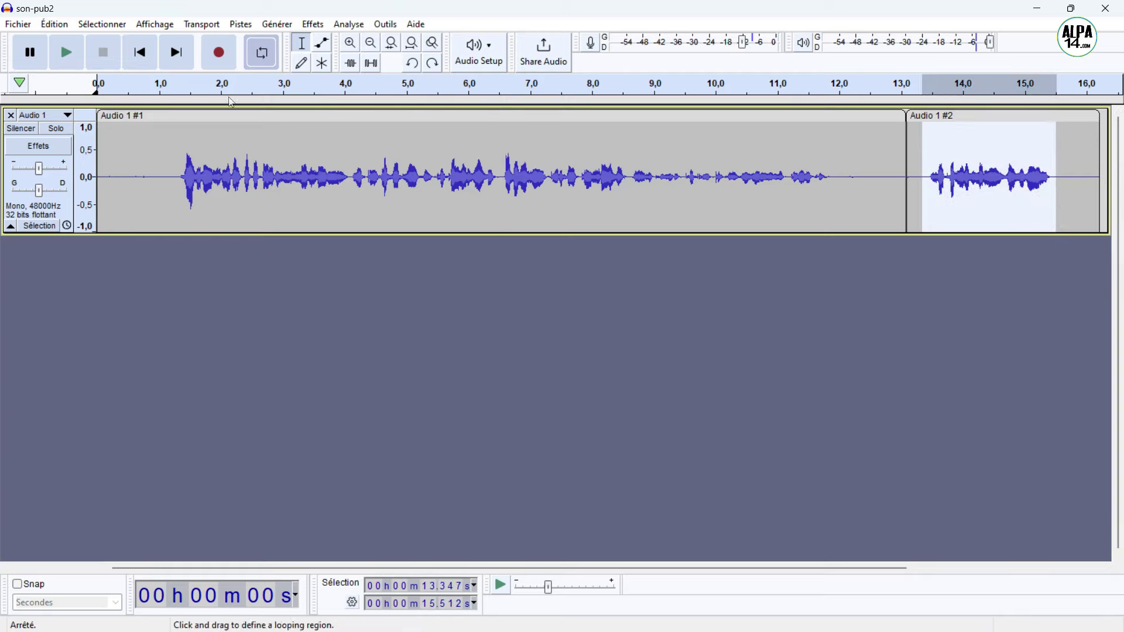
pyautogui.click(75, 55)
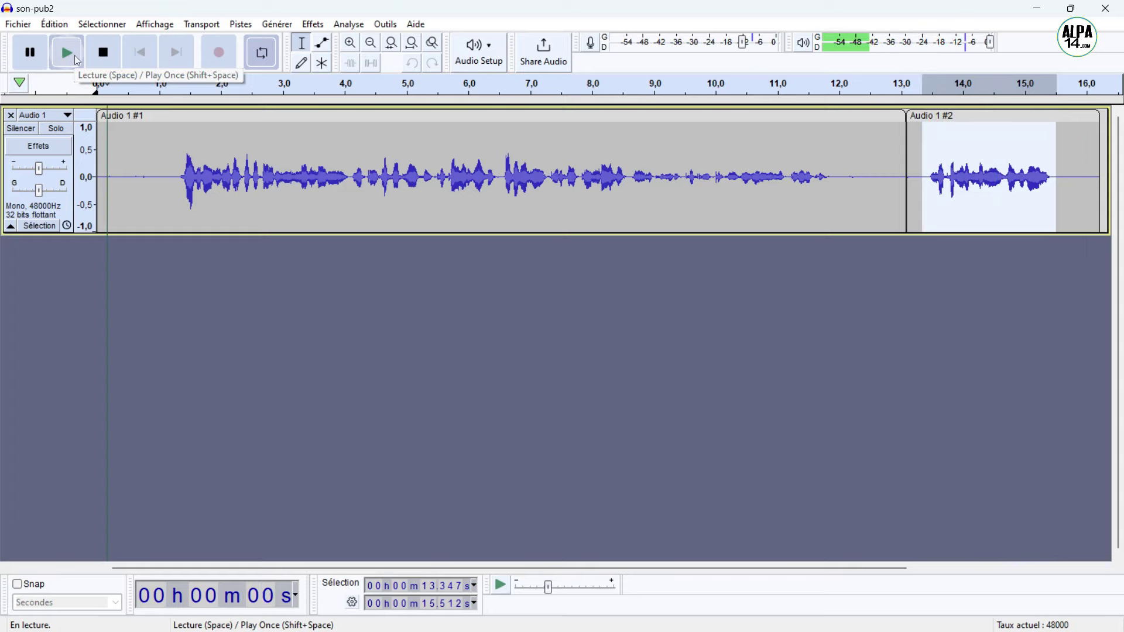
pyautogui.click(105, 55)
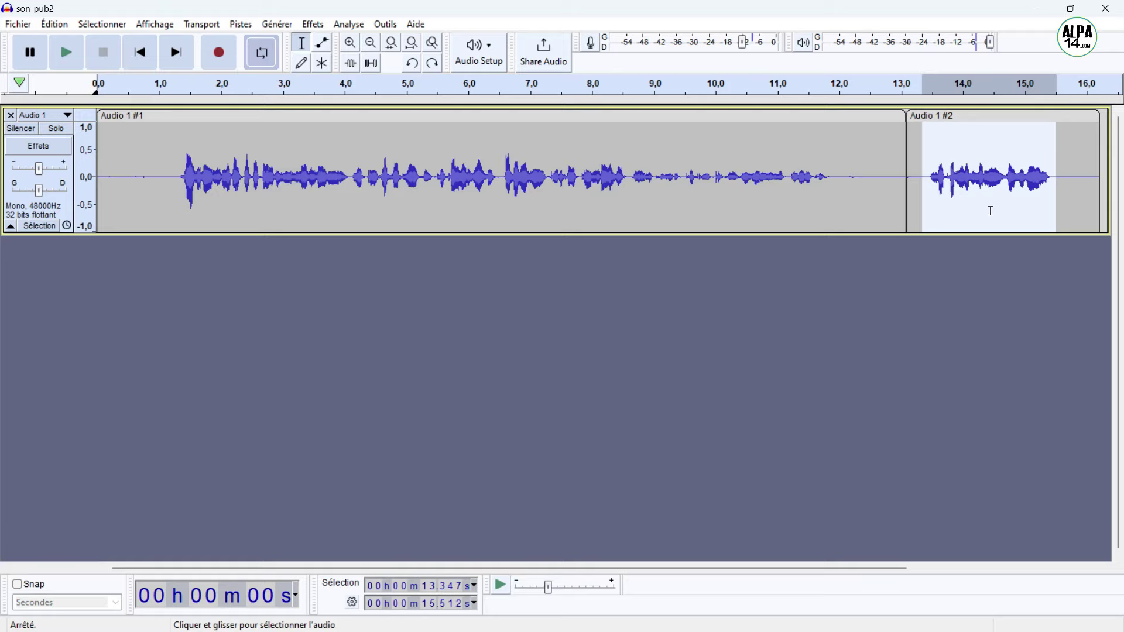
# Cut the selected speech out of the second clip and paste it into the first clip at about 6.51 s
pyautogui.rightClick(987, 166)
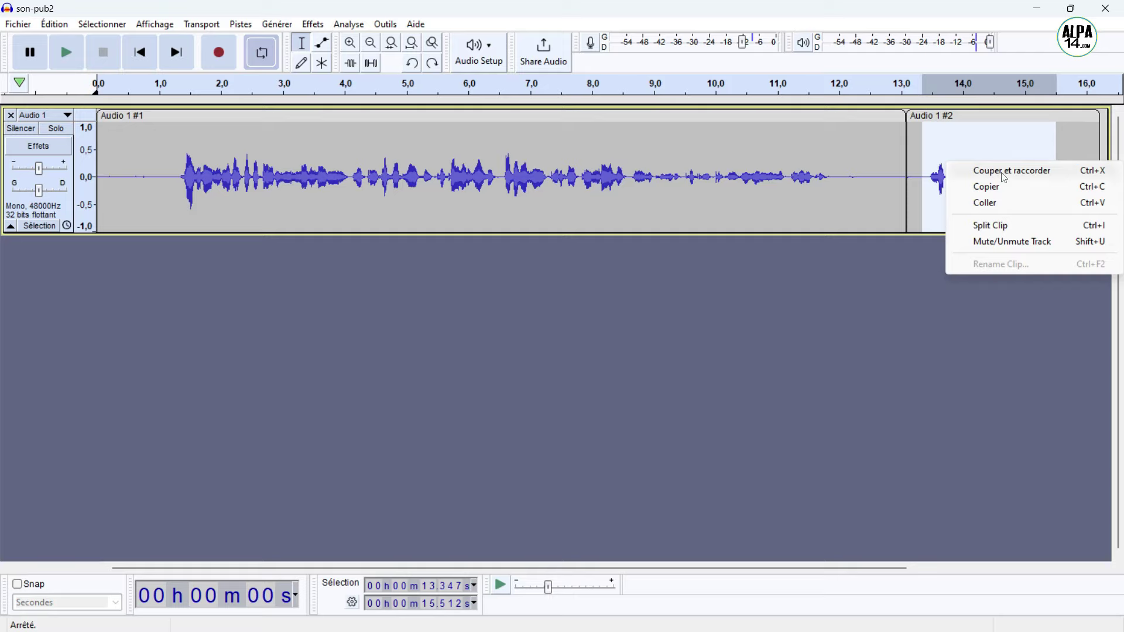
pyautogui.click(1003, 171)
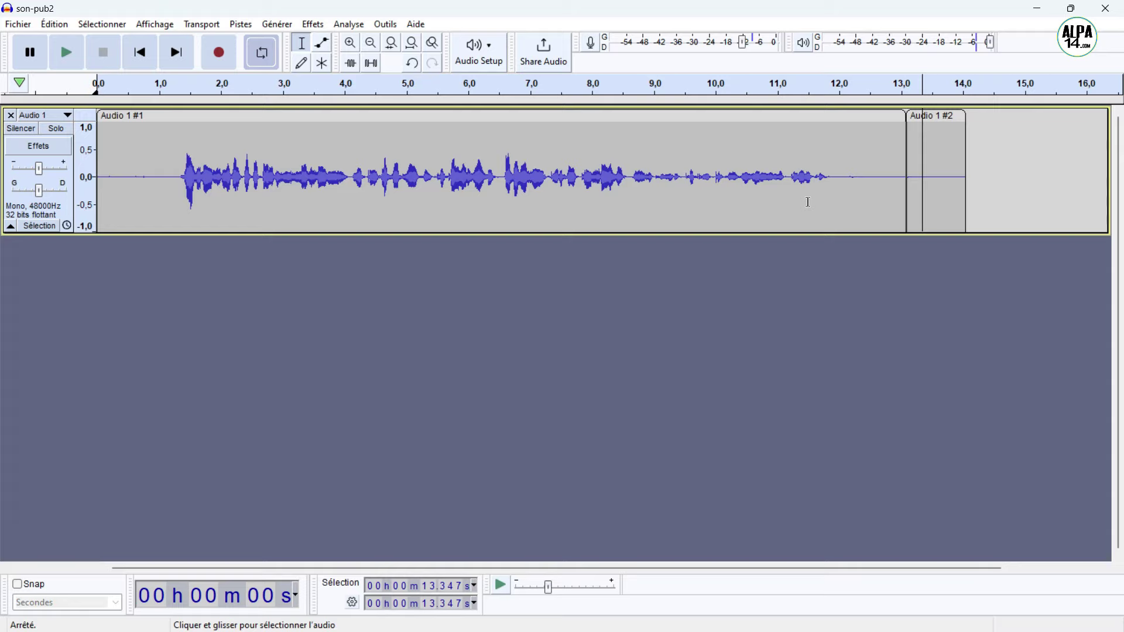
pyautogui.click(500, 176)
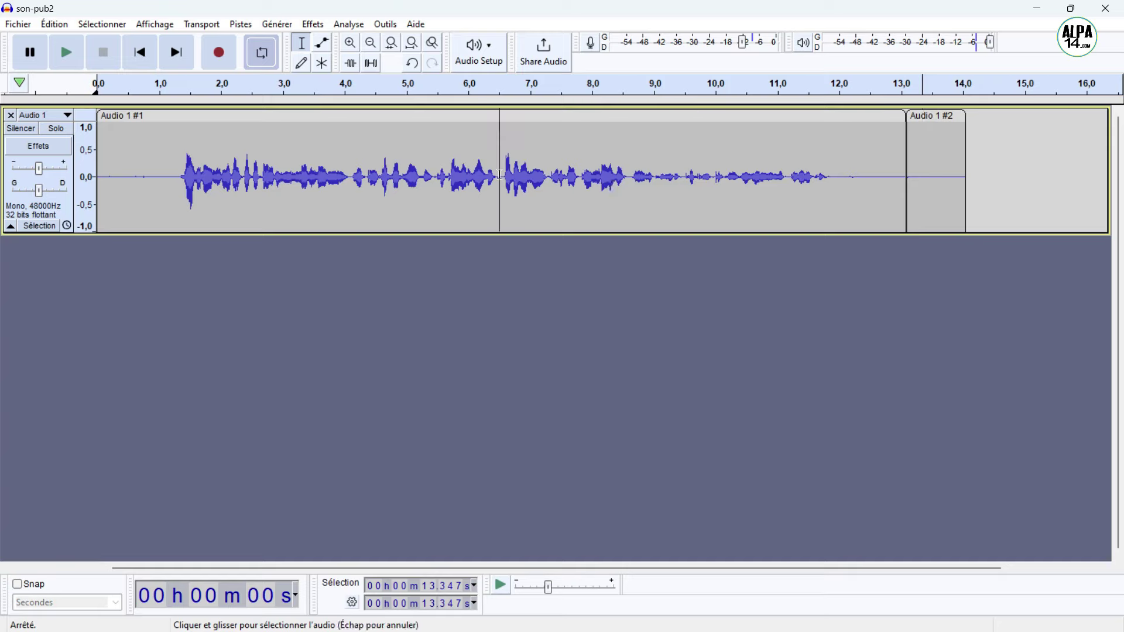
pyautogui.rightClick(500, 176)
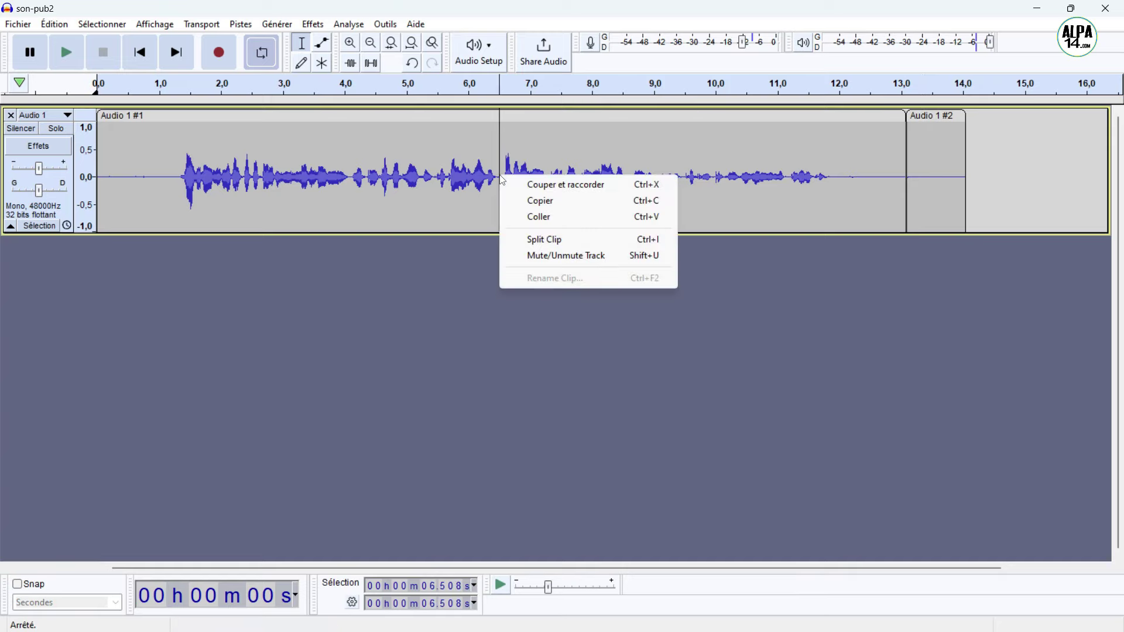
pyautogui.click(539, 217)
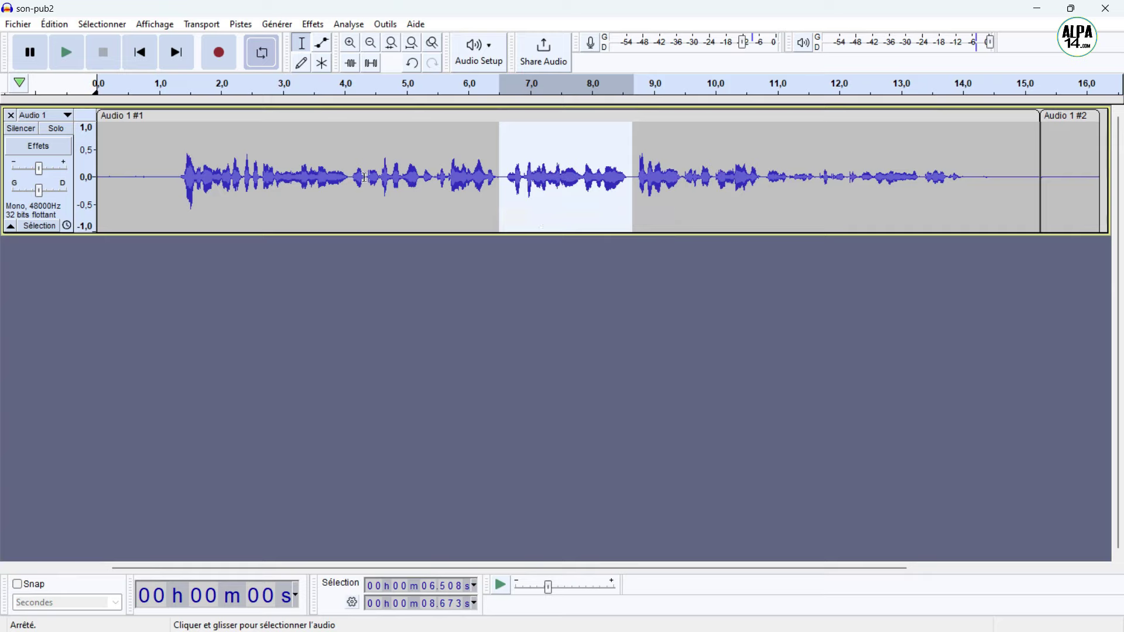
# Place the cursor at about 1.02 s, and play the track to listen to the inserted speech in context
pyautogui.click(161, 169)
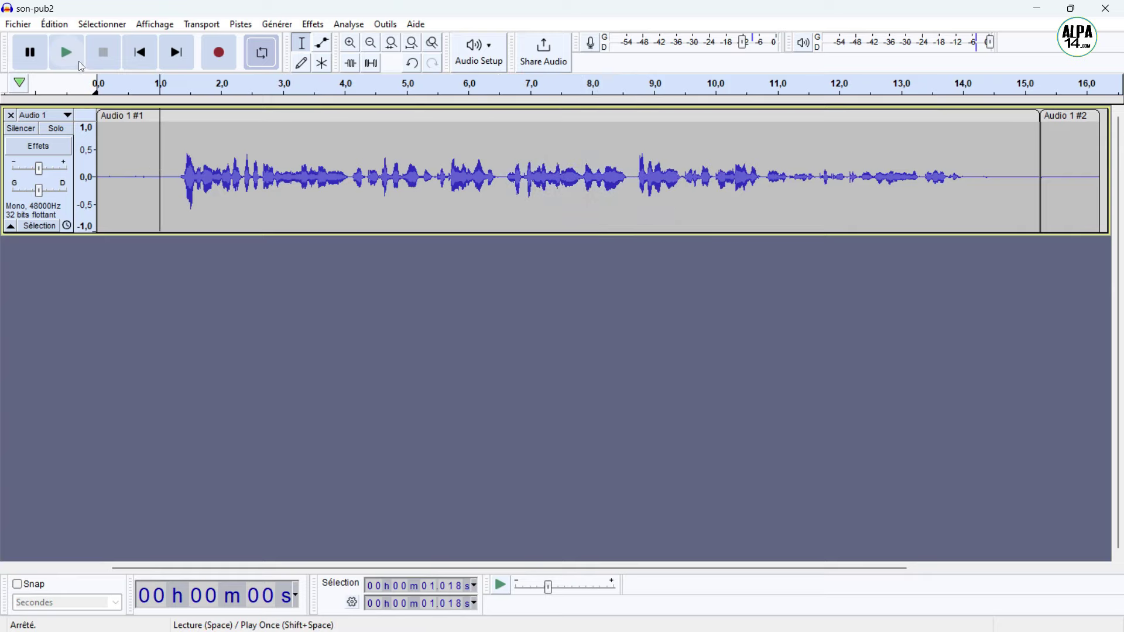
pyautogui.click(80, 62)
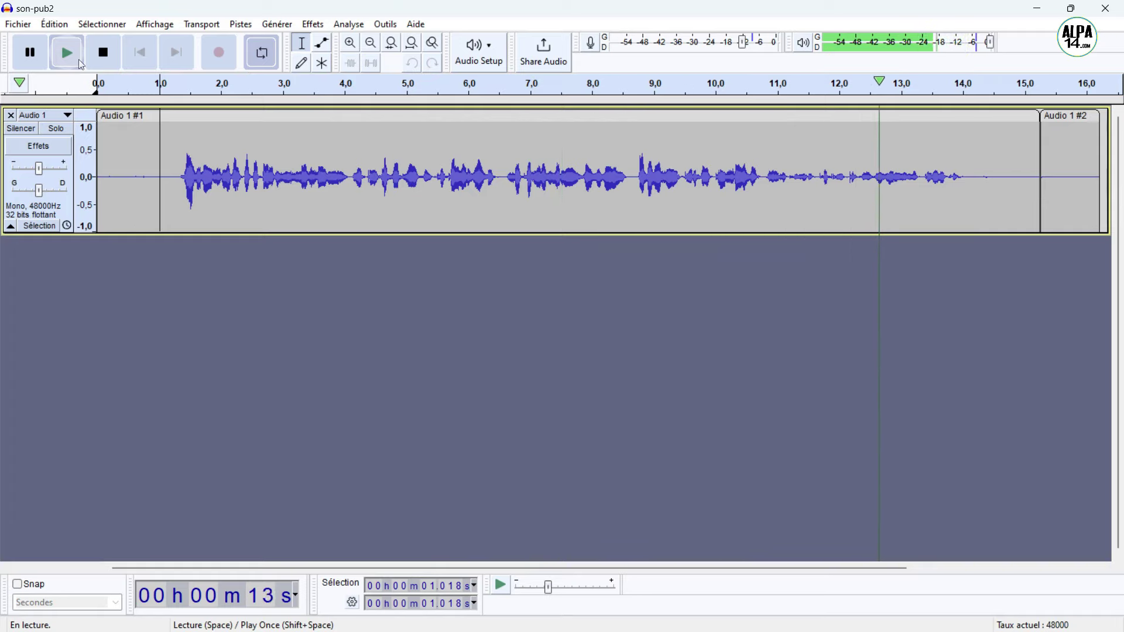
pyautogui.click(103, 56)
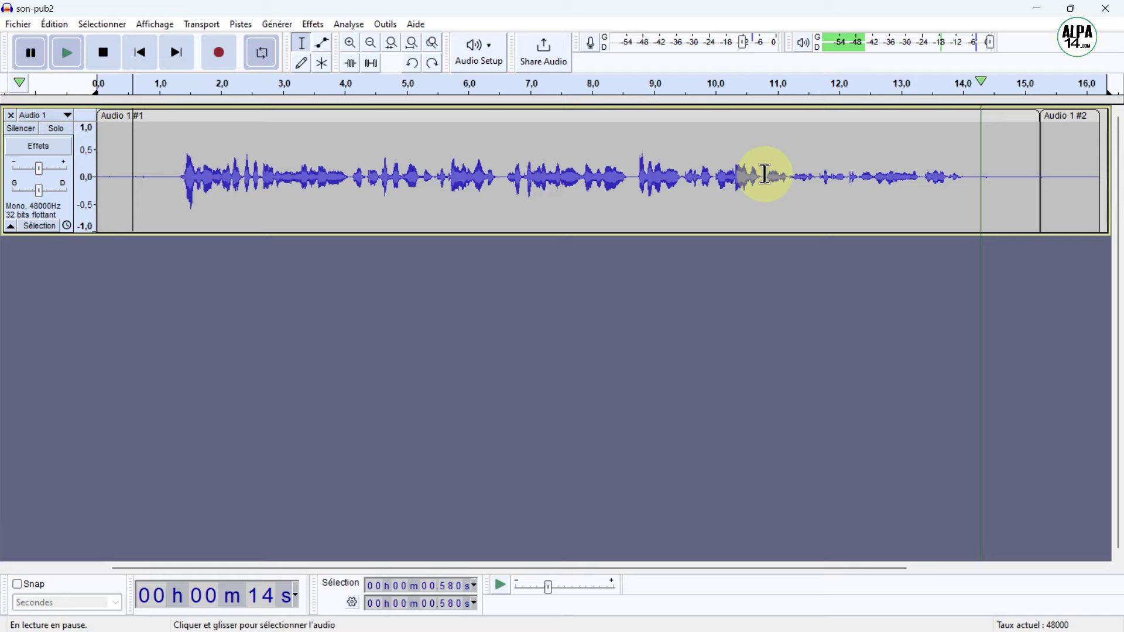
# Select the audio from about 10.80 to 14.05 s, play and pause it, and clear the selection by placing the cursor at about 9.3 s
pyautogui.moveTo(765, 174); pyautogui.dragTo(965, 198)
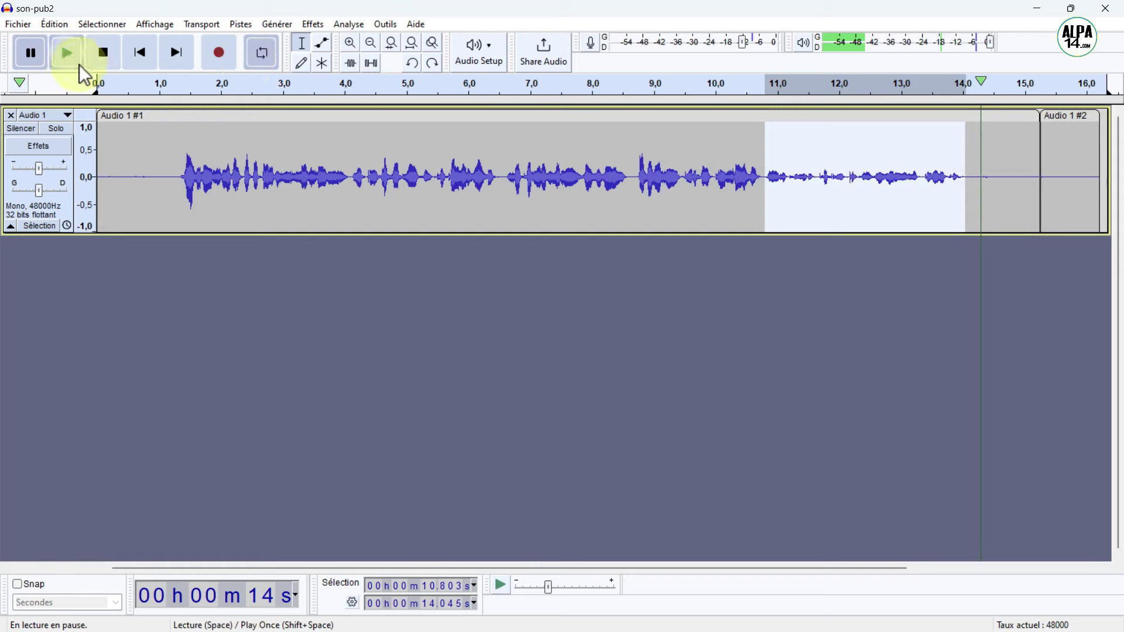
pyautogui.click(71, 55)
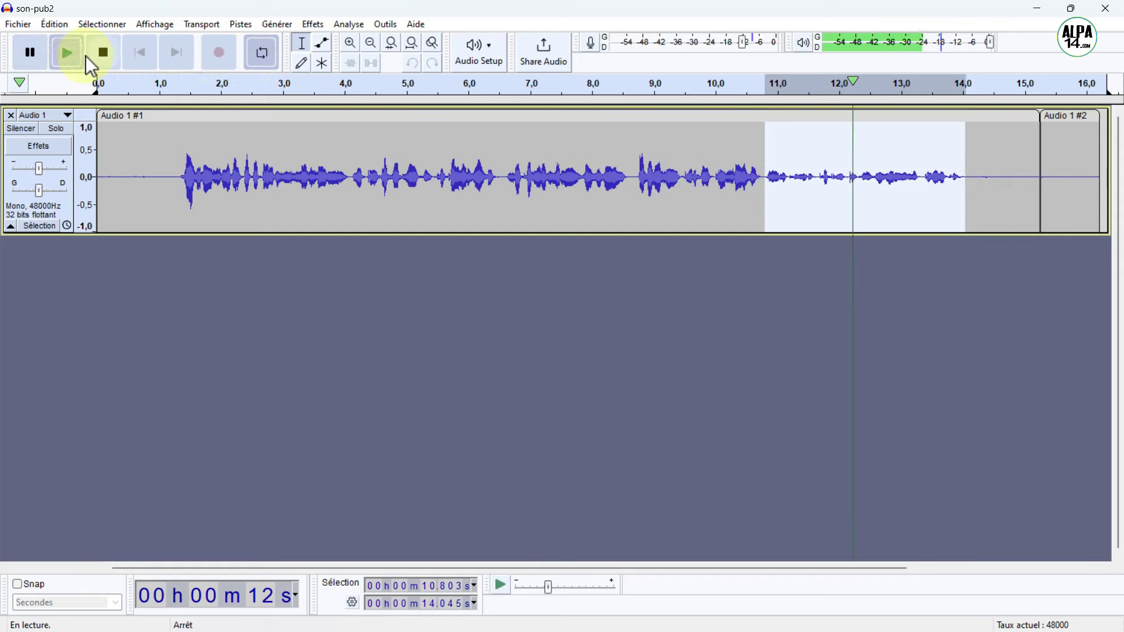
pyautogui.click(28, 52)
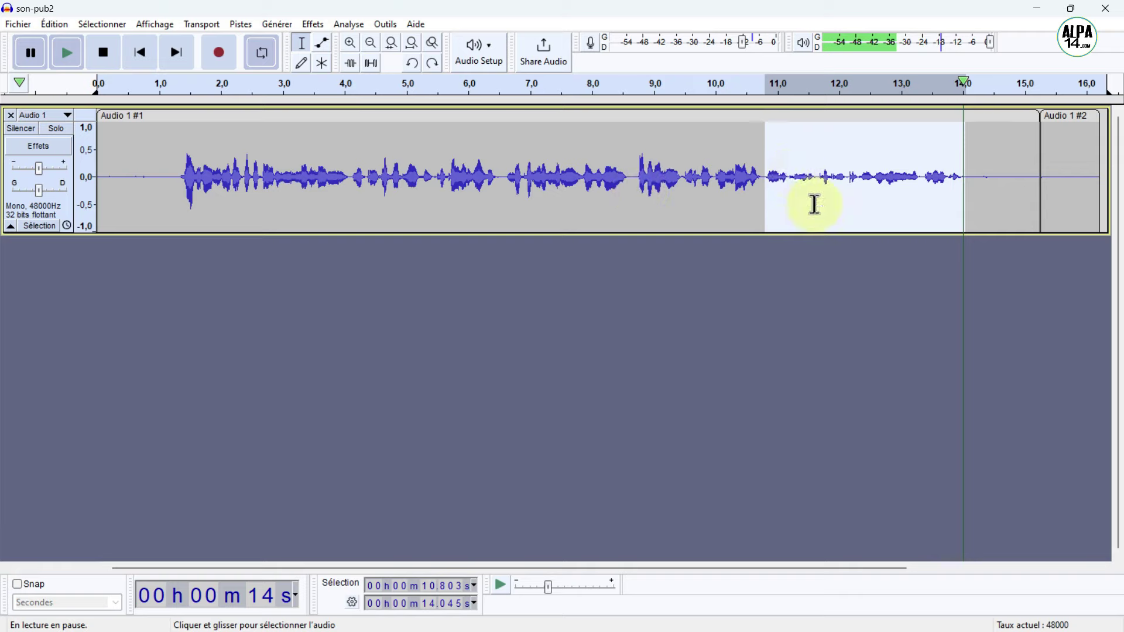
pyautogui.click(671, 209)
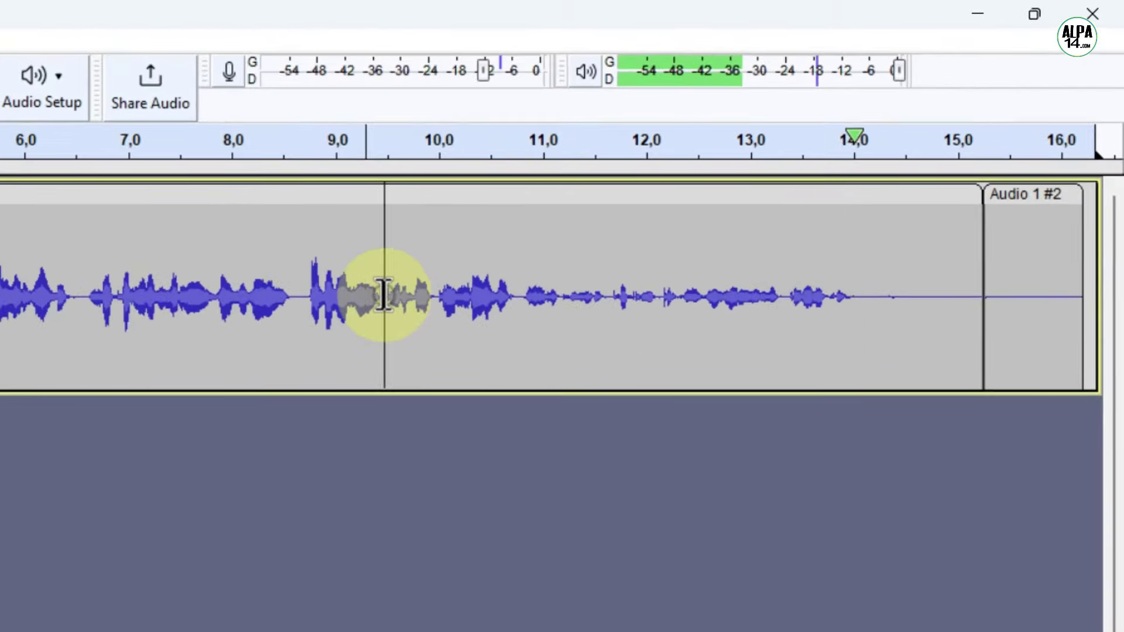
# Select the speech from about 9.45 to 10.75 s, and play the track briefly to compare loudness with the quieter passage
pyautogui.moveTo(487, 257); pyautogui.dragTo(589, 277)
pyautogui.moveTo(502, 324); pyautogui.dragTo(517, 328)
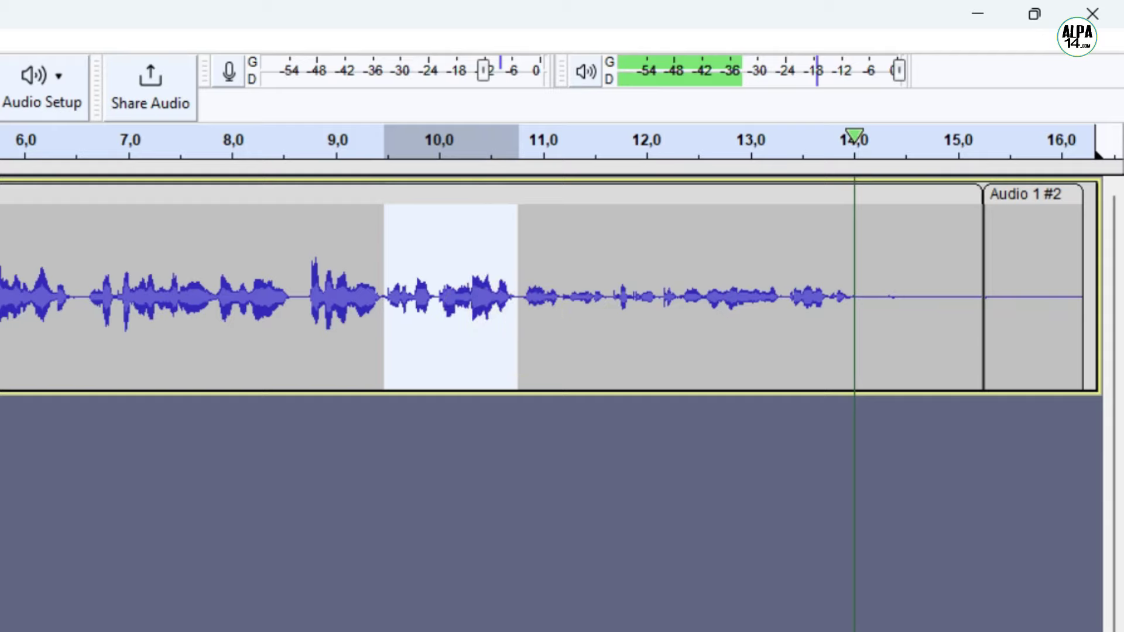
pyautogui.press('space')
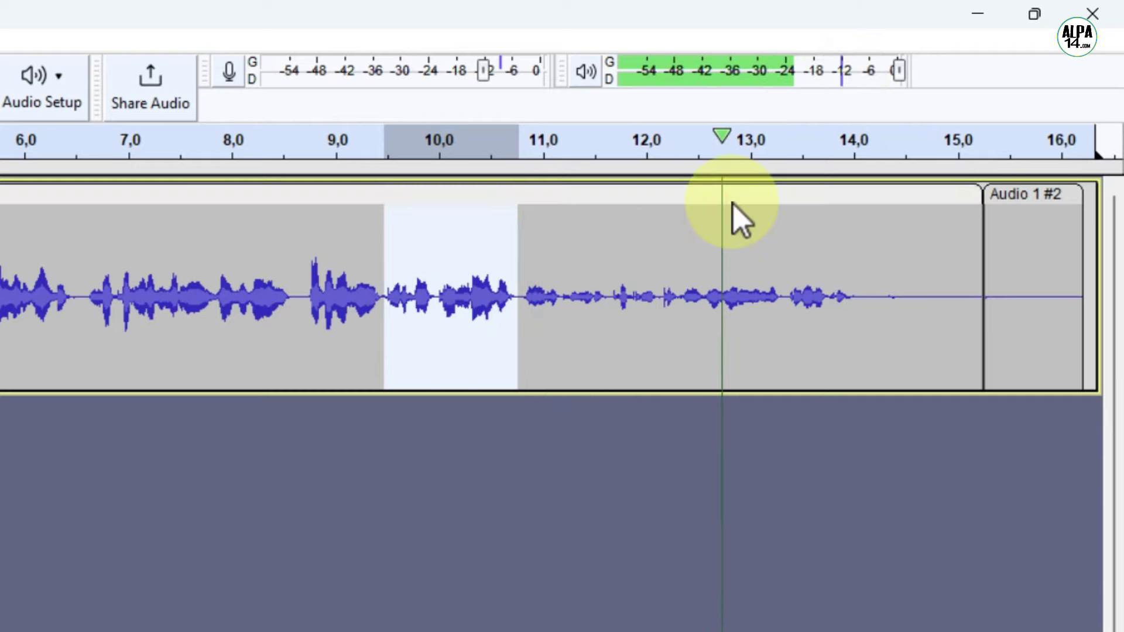
pyautogui.press('space')
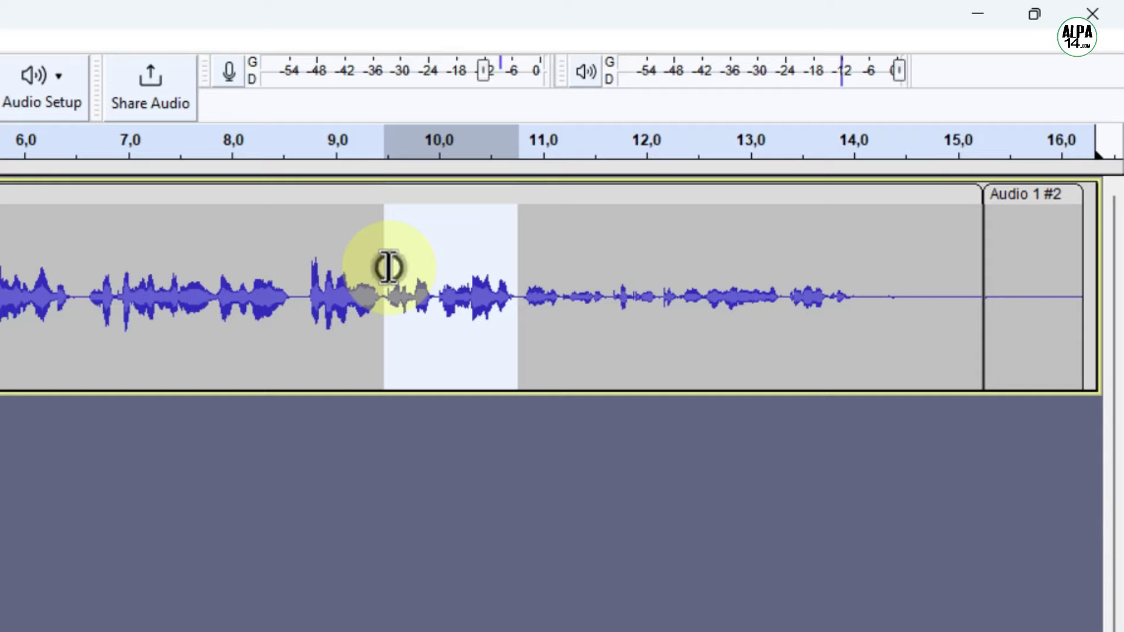
# Reselect the speech from about 9.5 to 10.75 s, and play it repeatedly to judge its volume level
pyautogui.moveTo(389, 266); pyautogui.dragTo(516, 283)
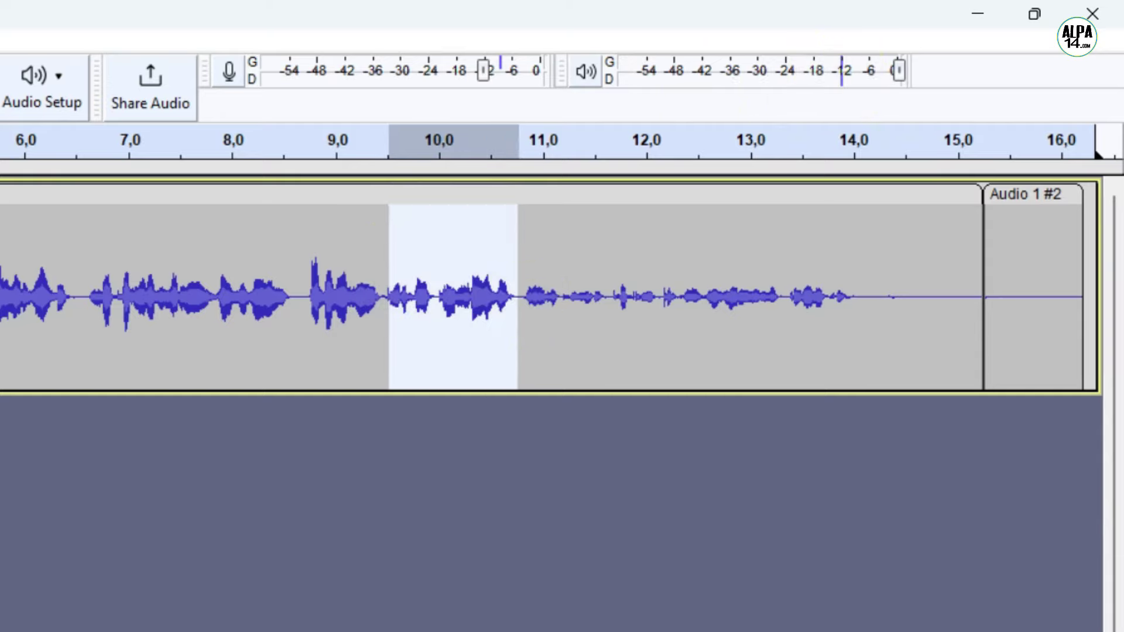
pyautogui.press('space')
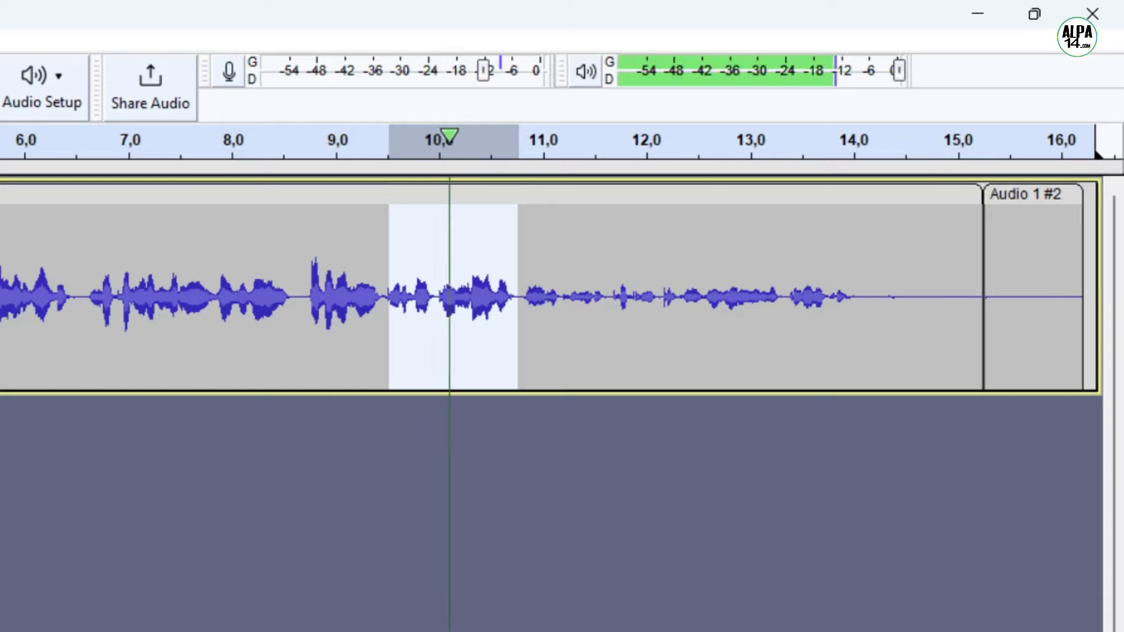
pyautogui.press('space')
pyautogui.press('space')
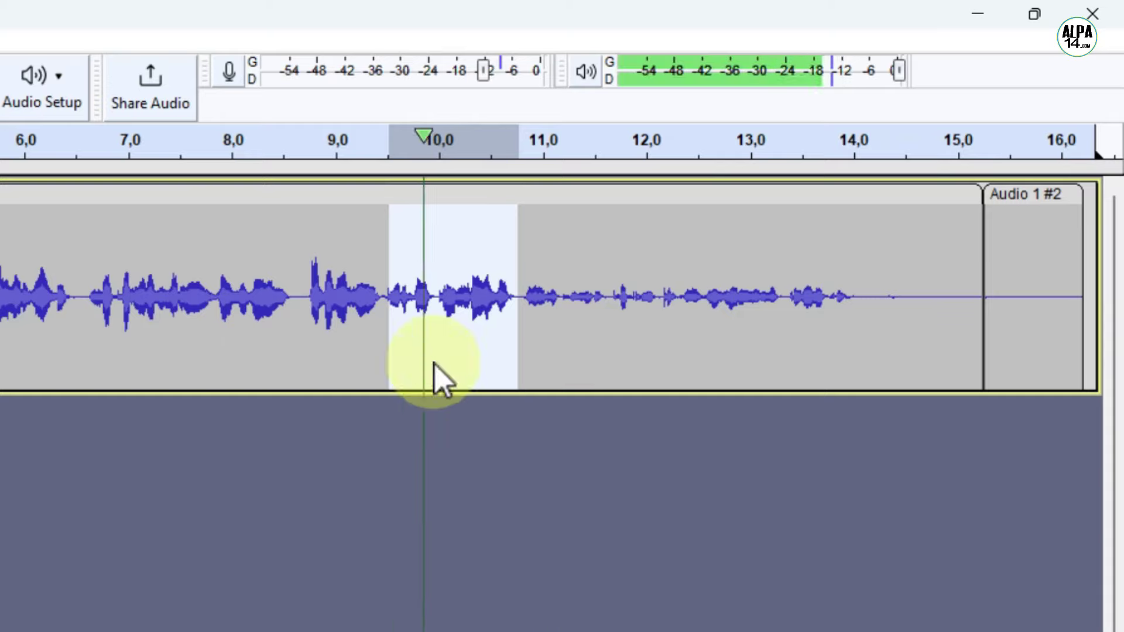
pyautogui.press('space')
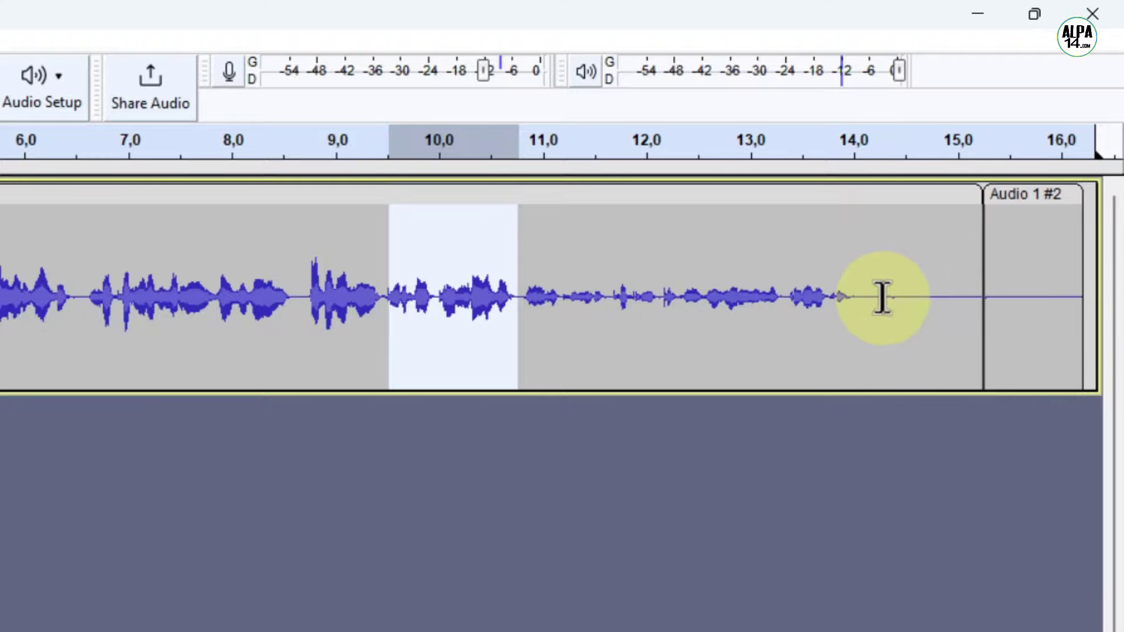
# Select the quiet speech from 10.791 to 14.104 s, and amplify it to a new peak amplitude of -11 dB
pyautogui.moveTo(864, 293); pyautogui.dragTo(521, 298)
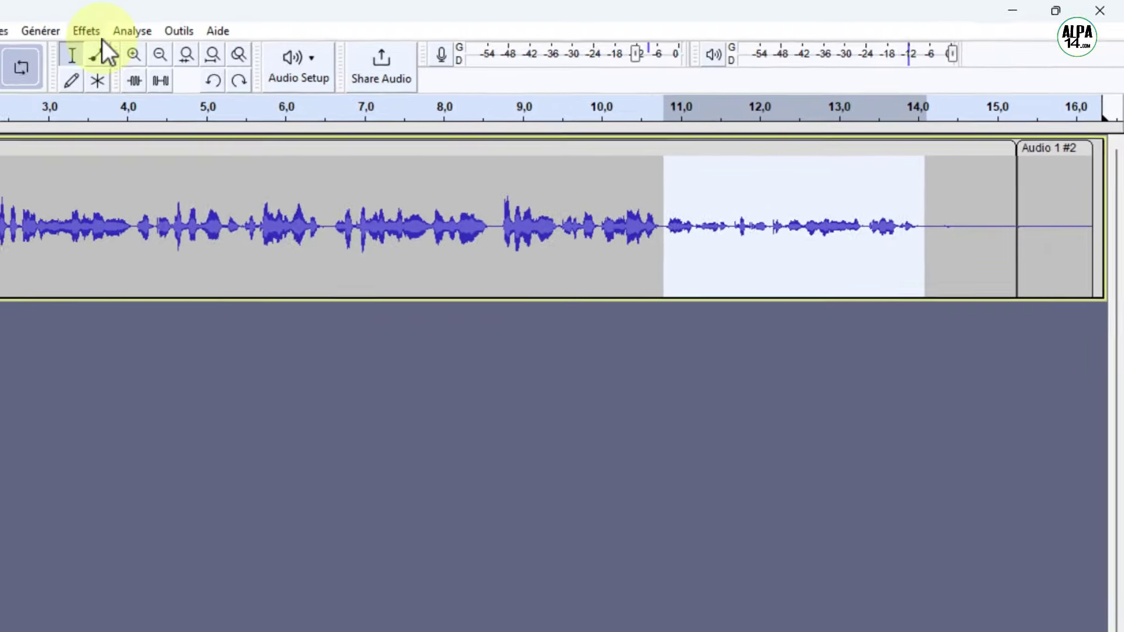
pyautogui.click(86, 30)
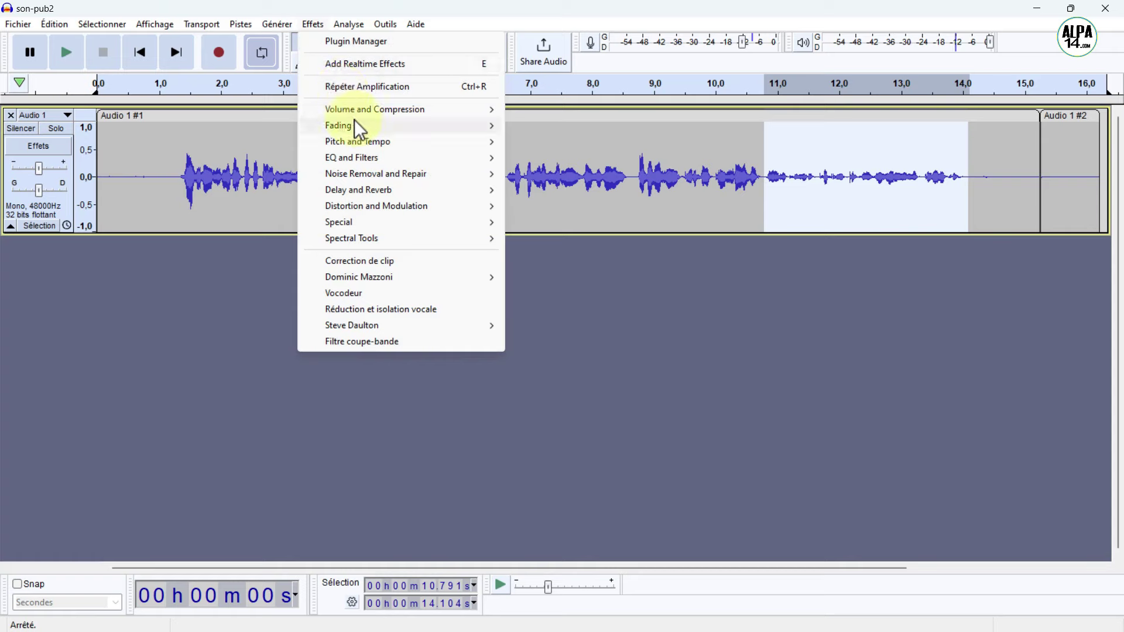
pyautogui.moveTo(359, 114)
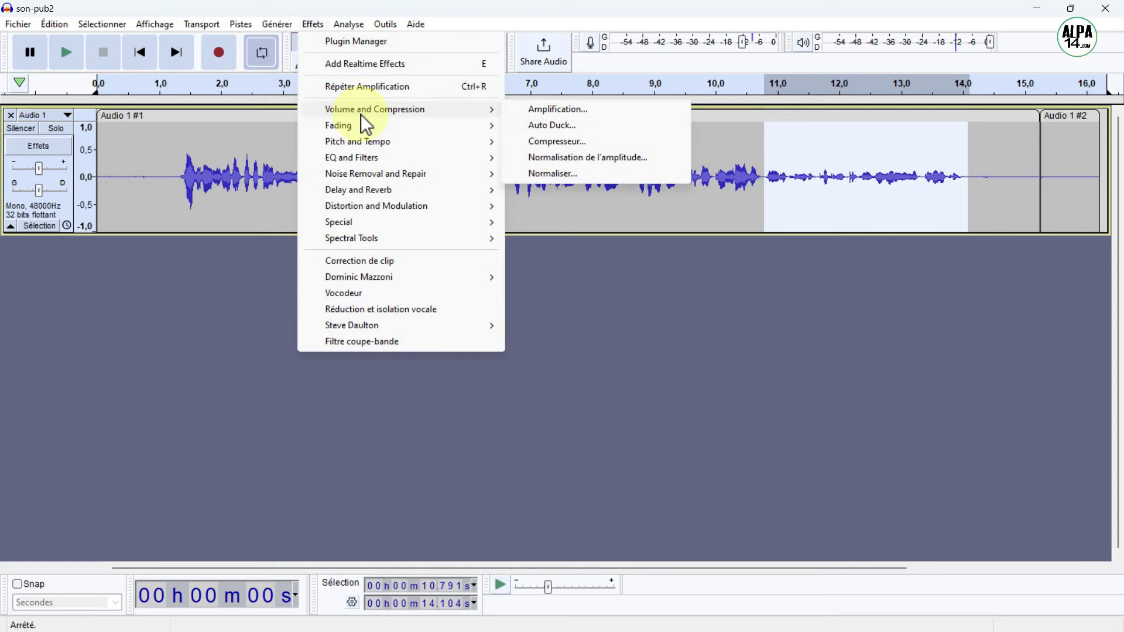
pyautogui.click(536, 111)
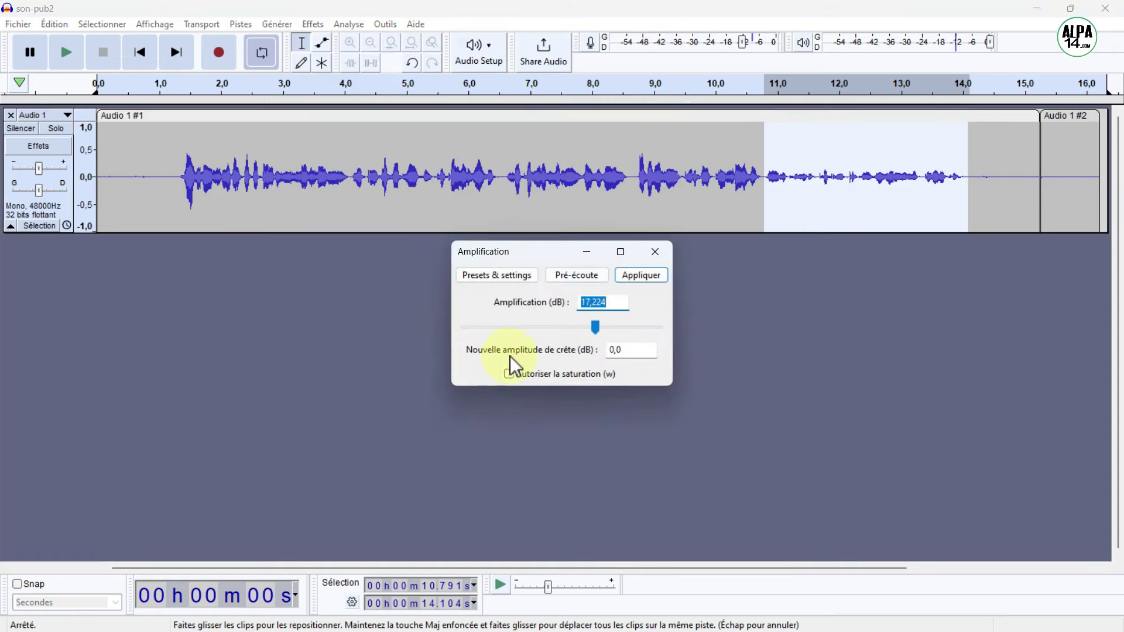
pyautogui.click(626, 350)
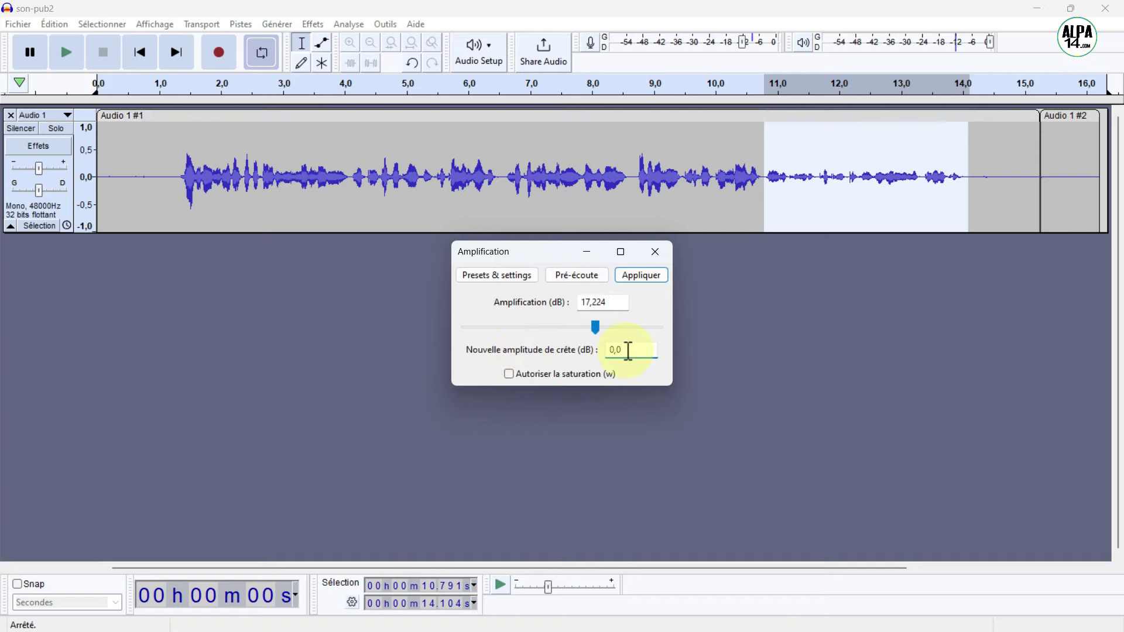
pyautogui.press('BackSpace')
pyautogui.write('-11')
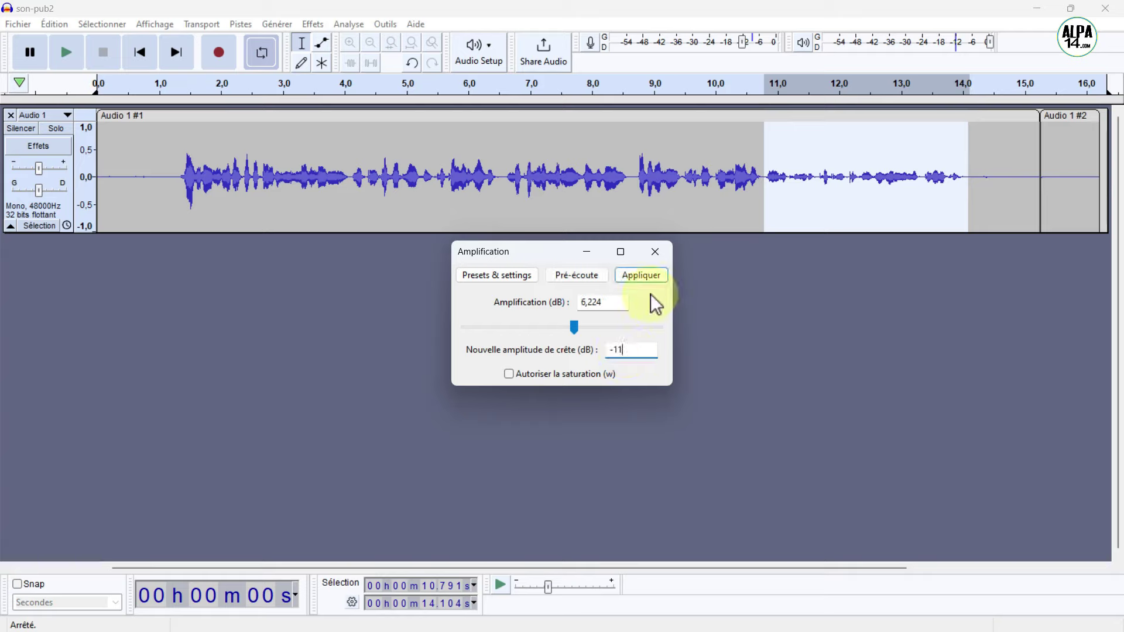
pyautogui.click(641, 275)
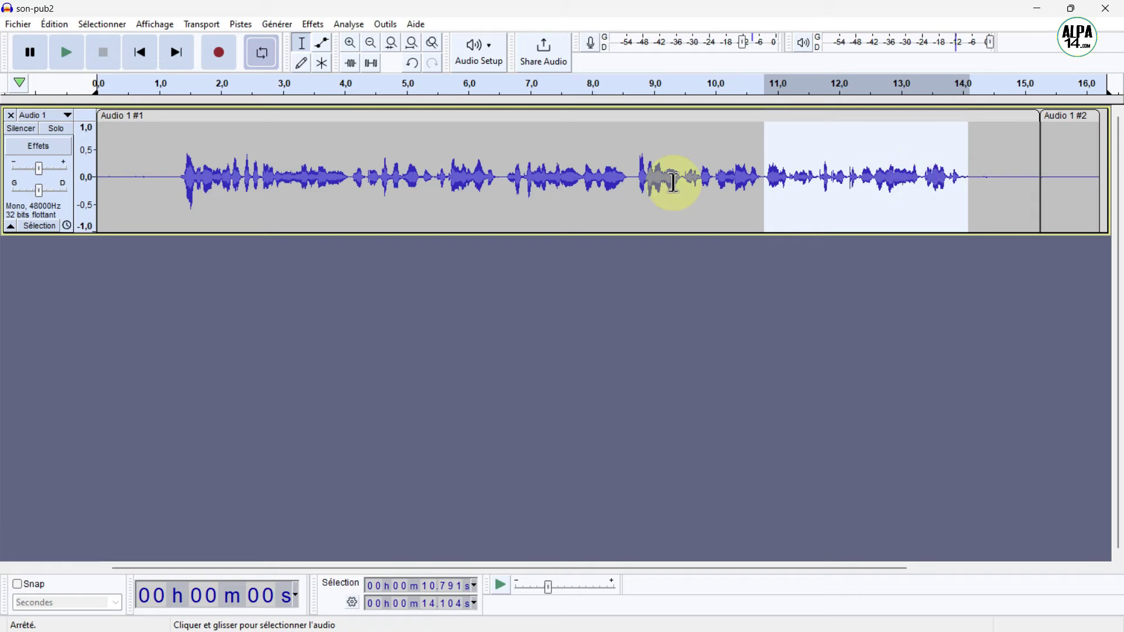
# Place the cursor at about 7.8 s, and play the voice track to check the amplified passage in context
pyautogui.click(579, 171)
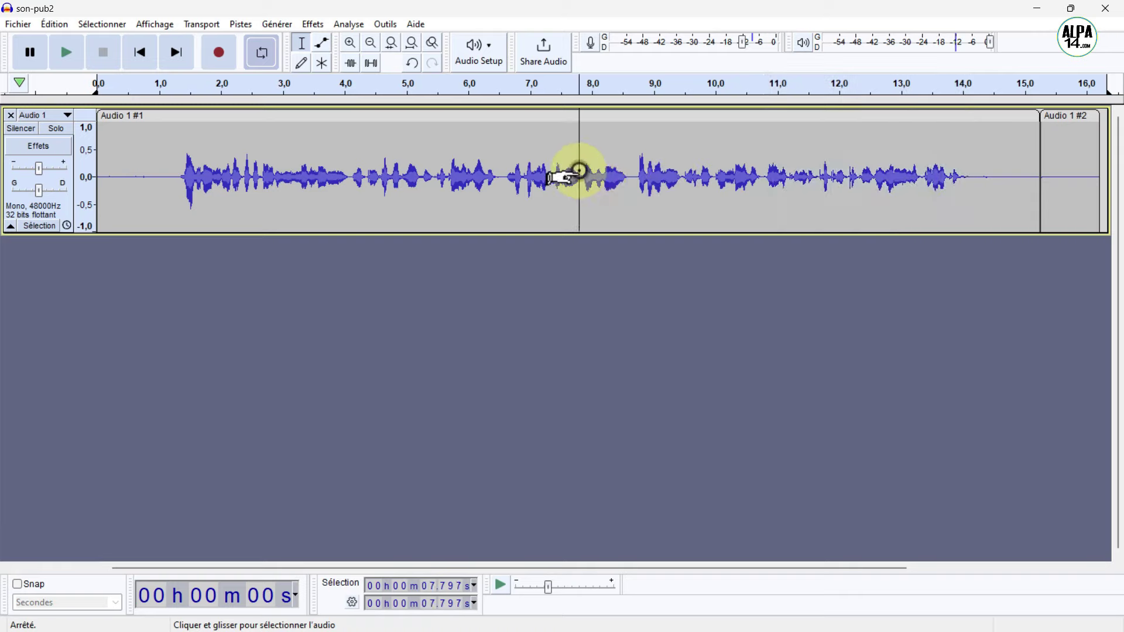
pyautogui.click(65, 54)
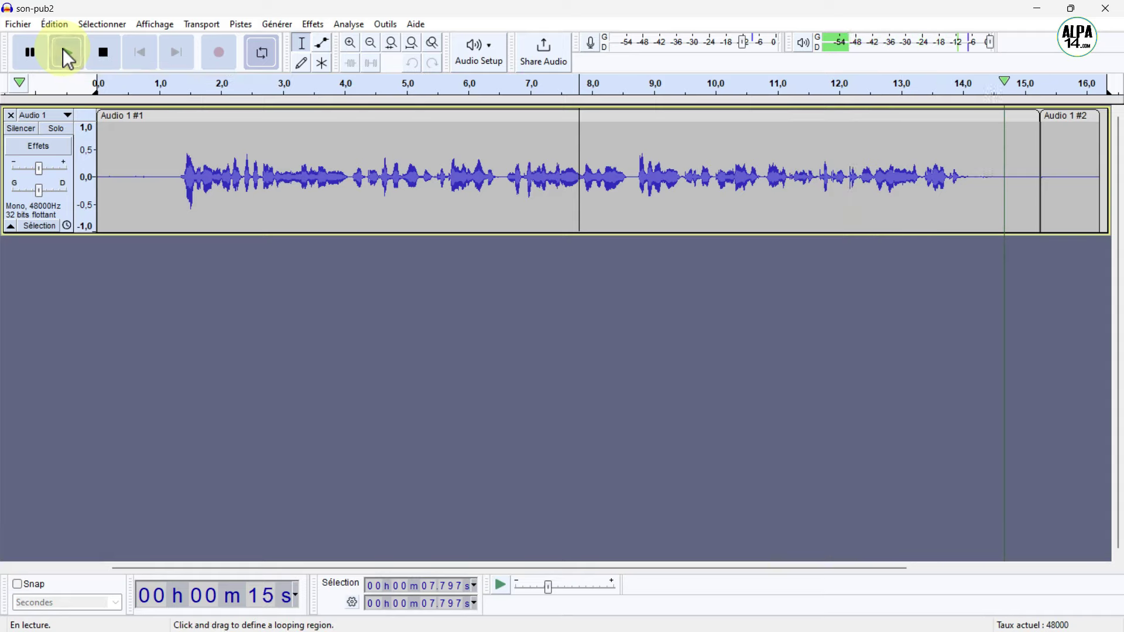
pyautogui.click(32, 55)
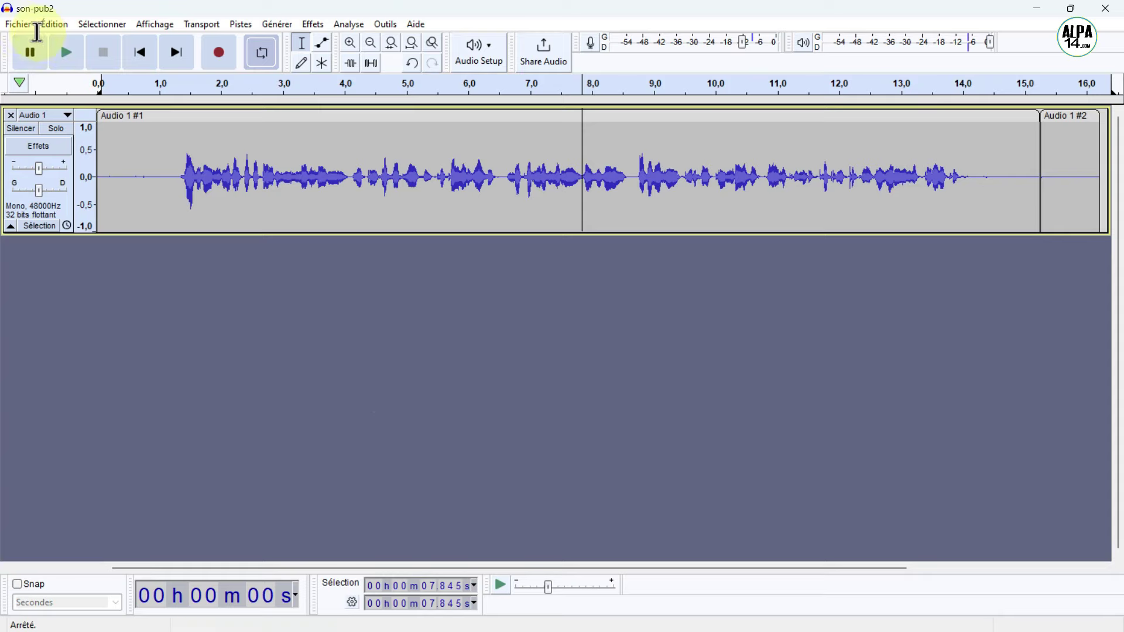
# Import the audio file "Shake It - Aakash Gandhi.mp3" from the downloads folder as a new track
pyautogui.click(20, 25)
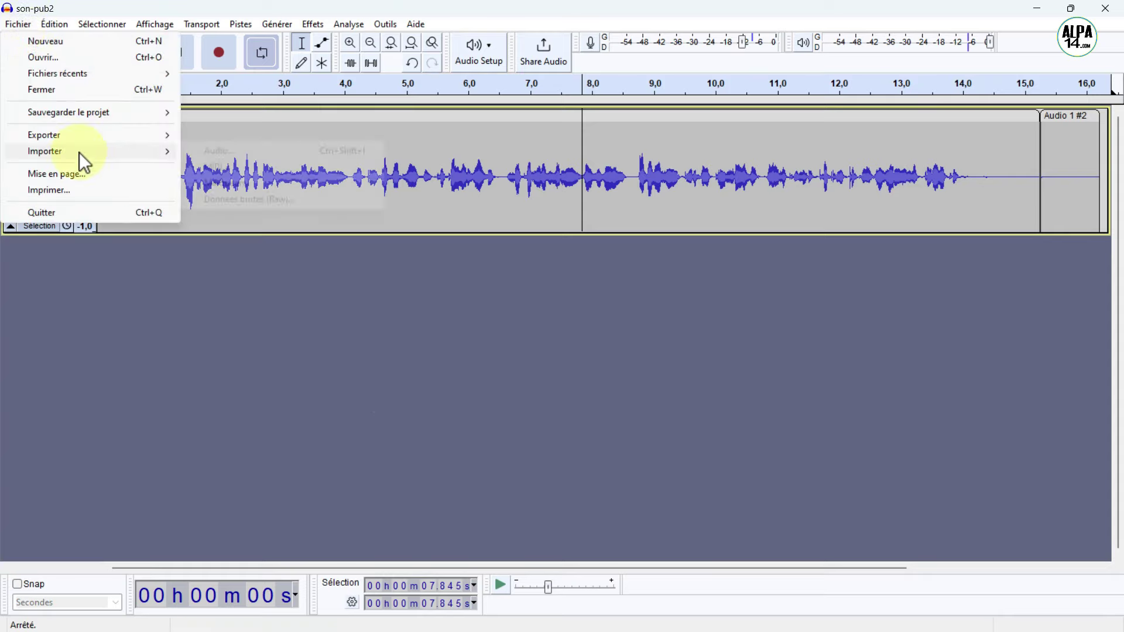
pyautogui.moveTo(79, 153)
pyautogui.click(218, 151)
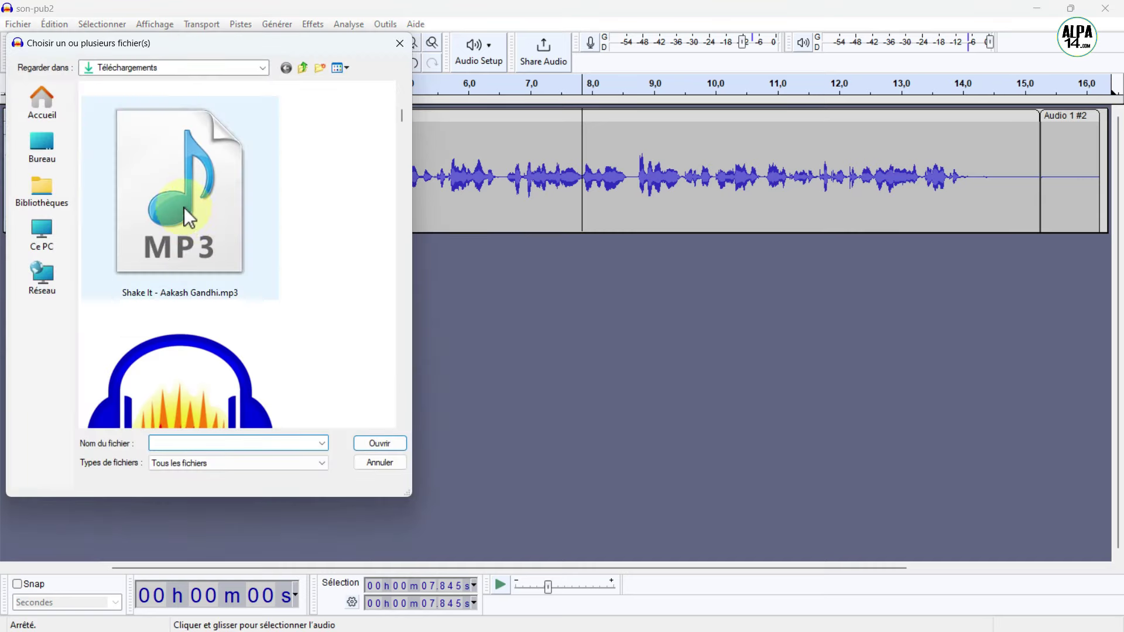
pyautogui.click(205, 213)
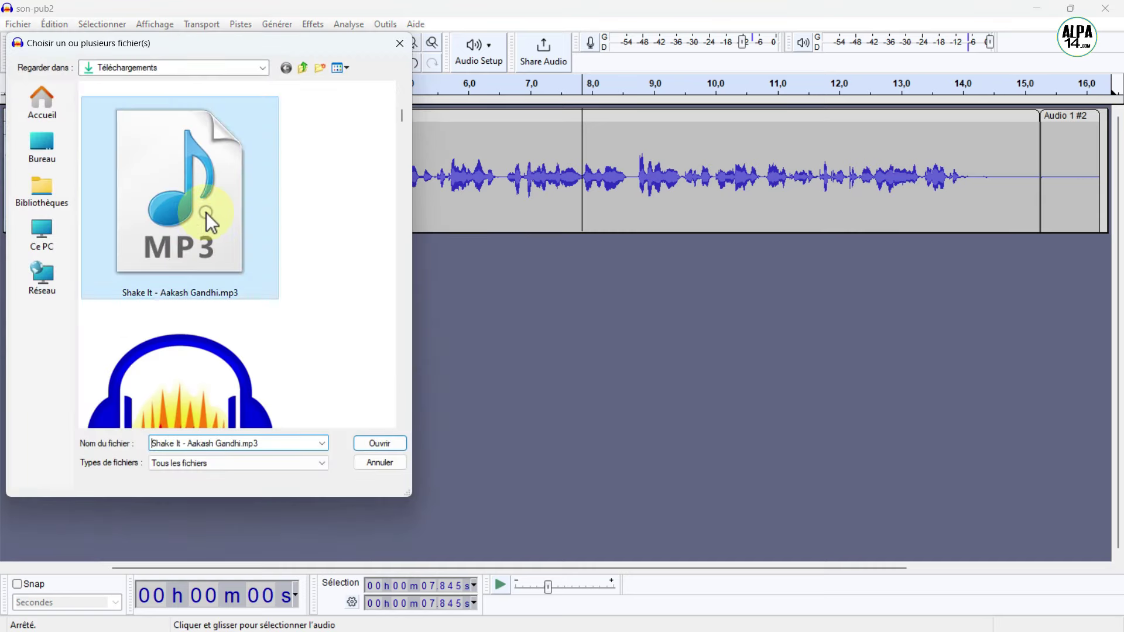
pyautogui.click(378, 443)
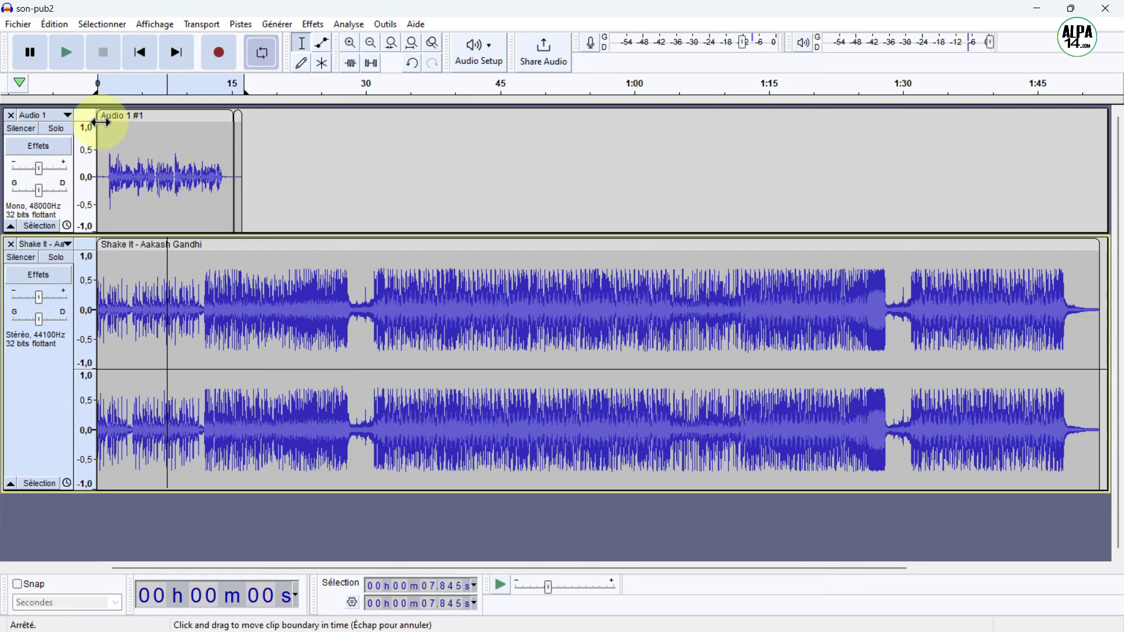
# Move the playback cursor to the start of the project, and play the voice and music tracks together, then stop
pyautogui.click(64, 51)
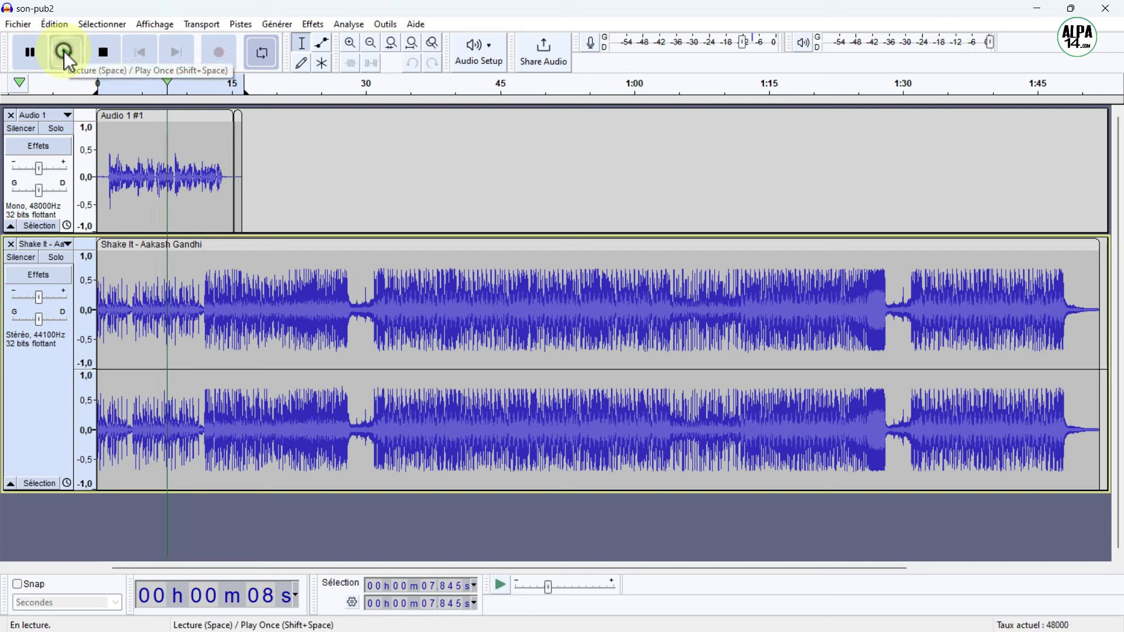
pyautogui.click(103, 52)
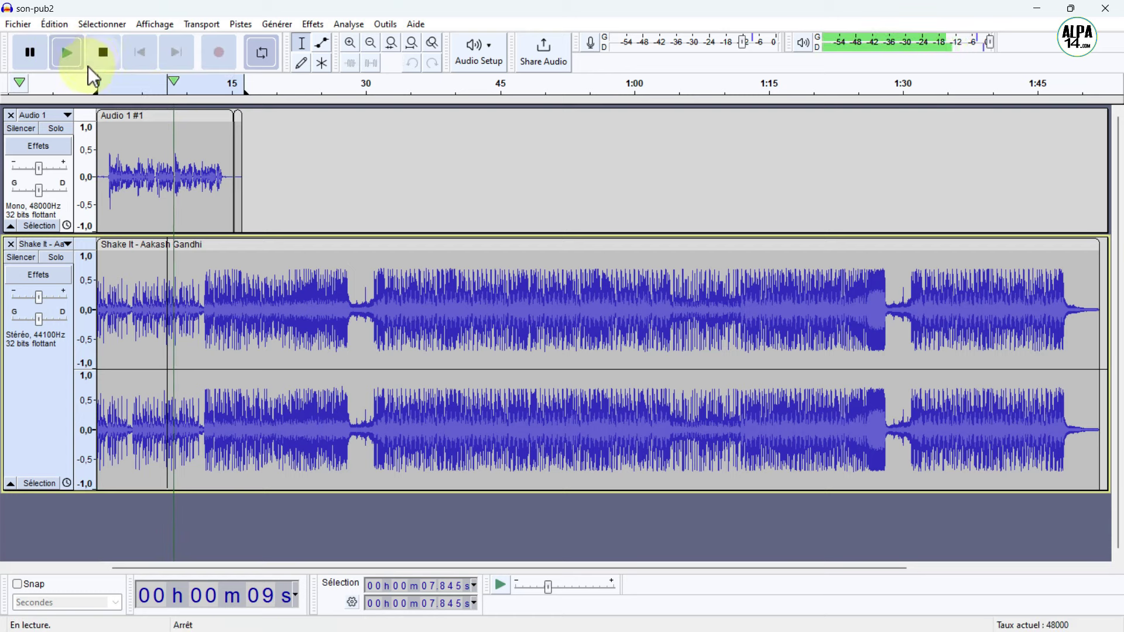
pyautogui.click(140, 53)
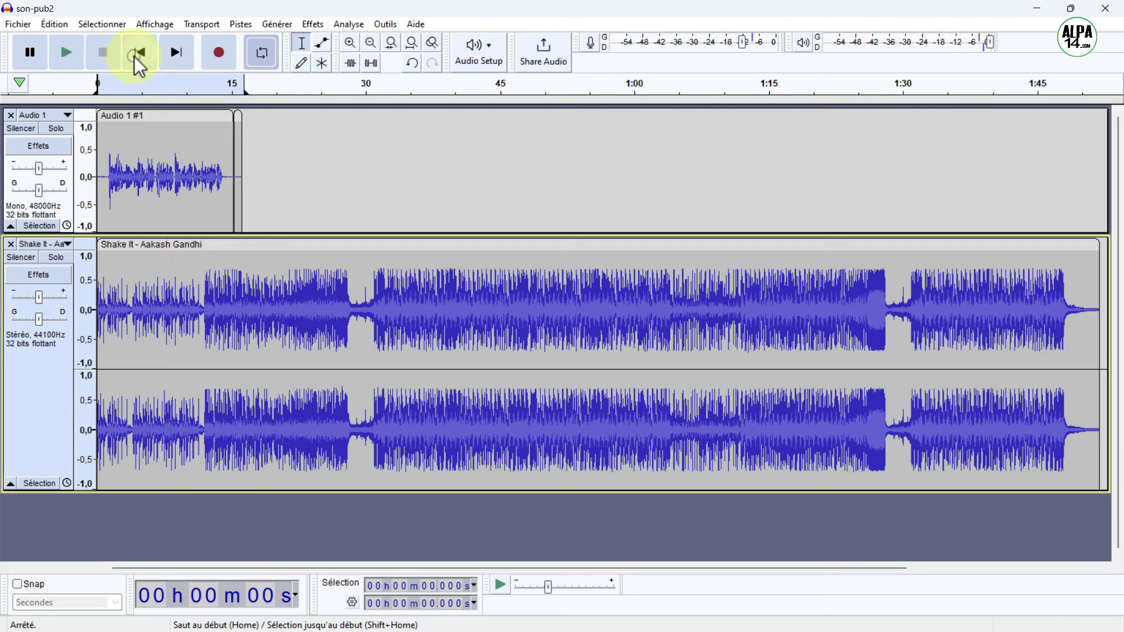
pyautogui.click(63, 54)
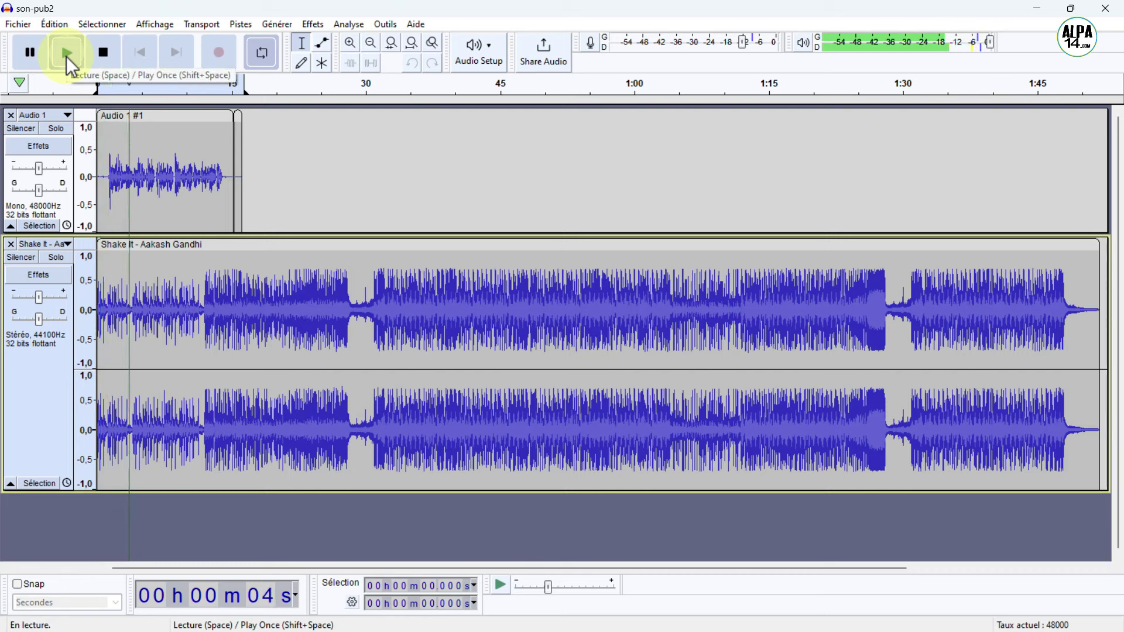
pyautogui.click(107, 56)
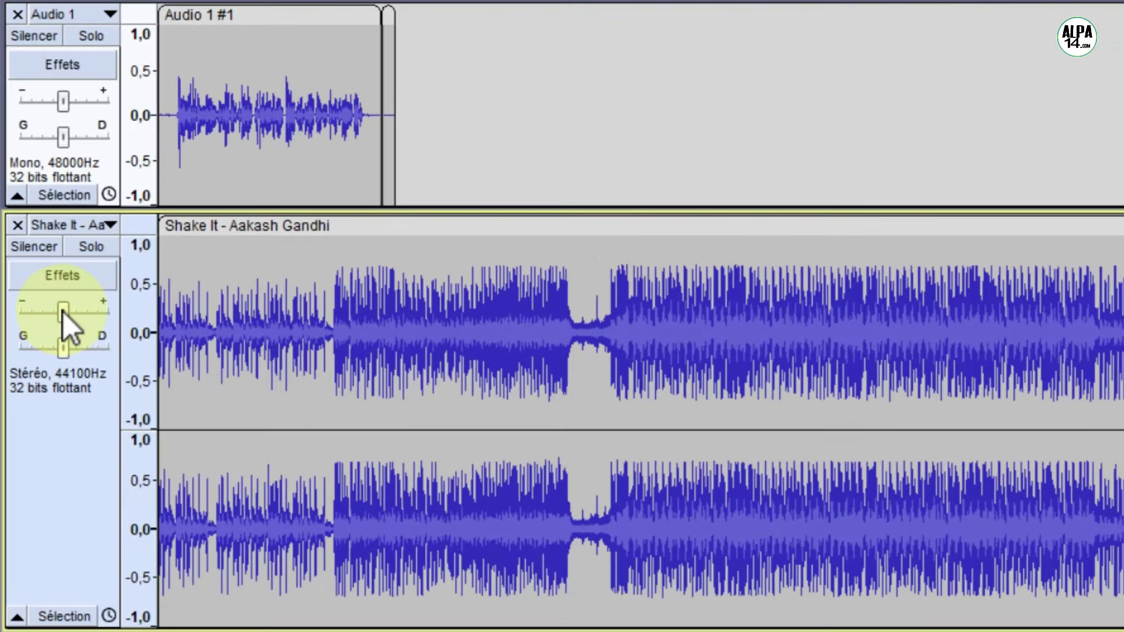
# Lower the music track's gain to roughly a third of its range, and play the mix to check the balance
pyautogui.moveTo(63, 312)
pyautogui.moveTo(63, 312); pyautogui.dragTo(30, 312)
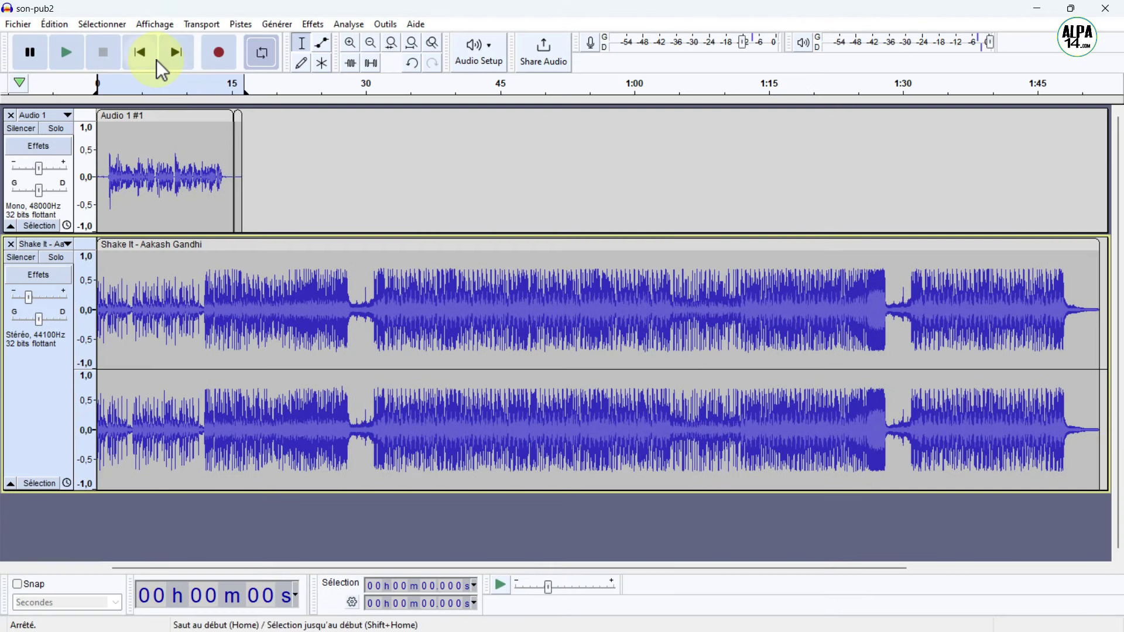
pyautogui.click(73, 51)
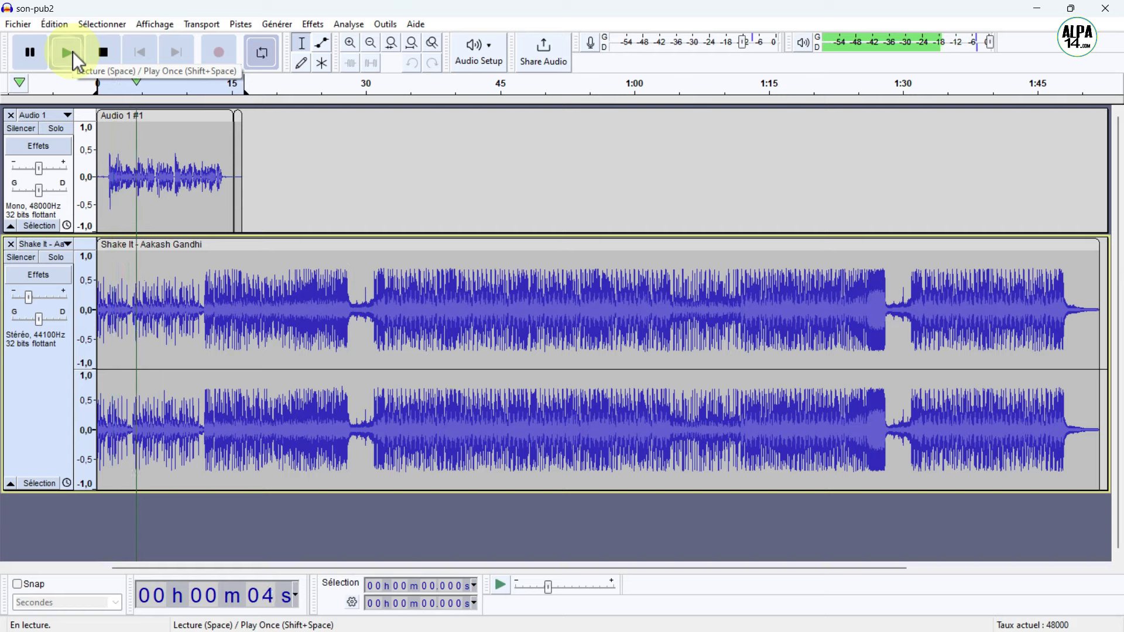
pyautogui.click(103, 49)
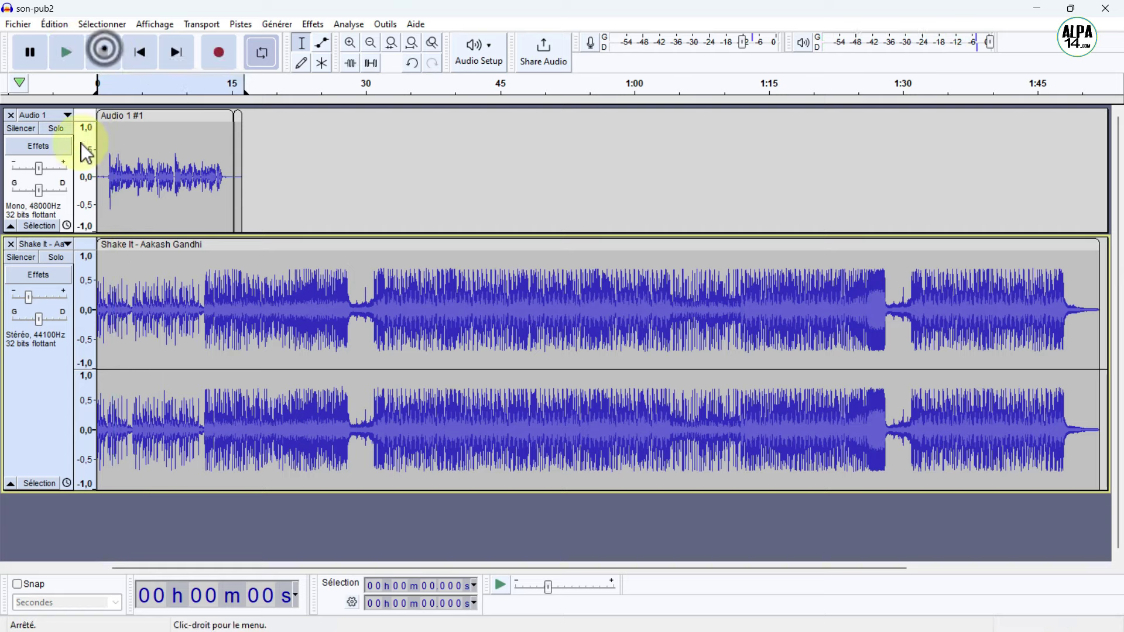
# Raise the music track's gain slightly, play the mix again, and undo the gain changes
pyautogui.moveTo(27, 301); pyautogui.dragTo(32, 302)
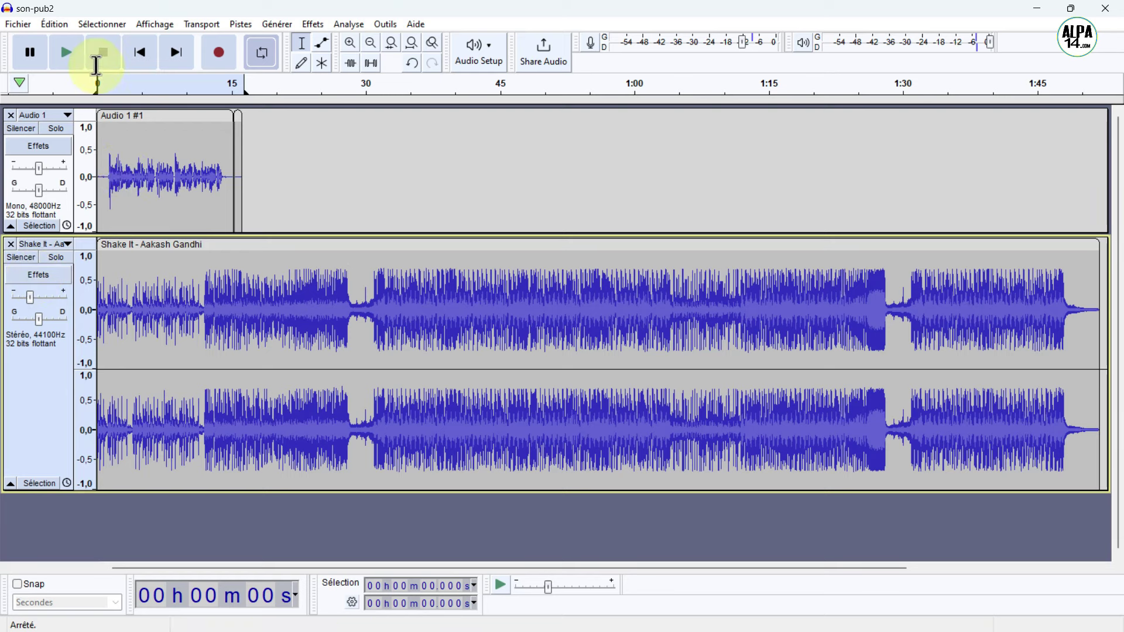
pyautogui.click(63, 54)
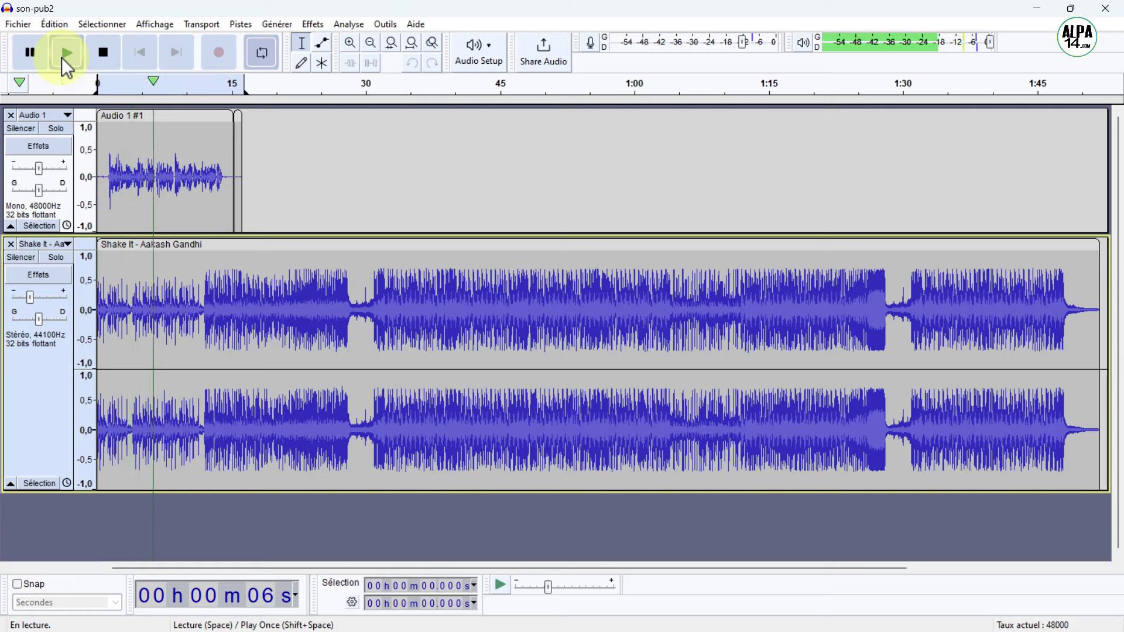
pyautogui.click(106, 49)
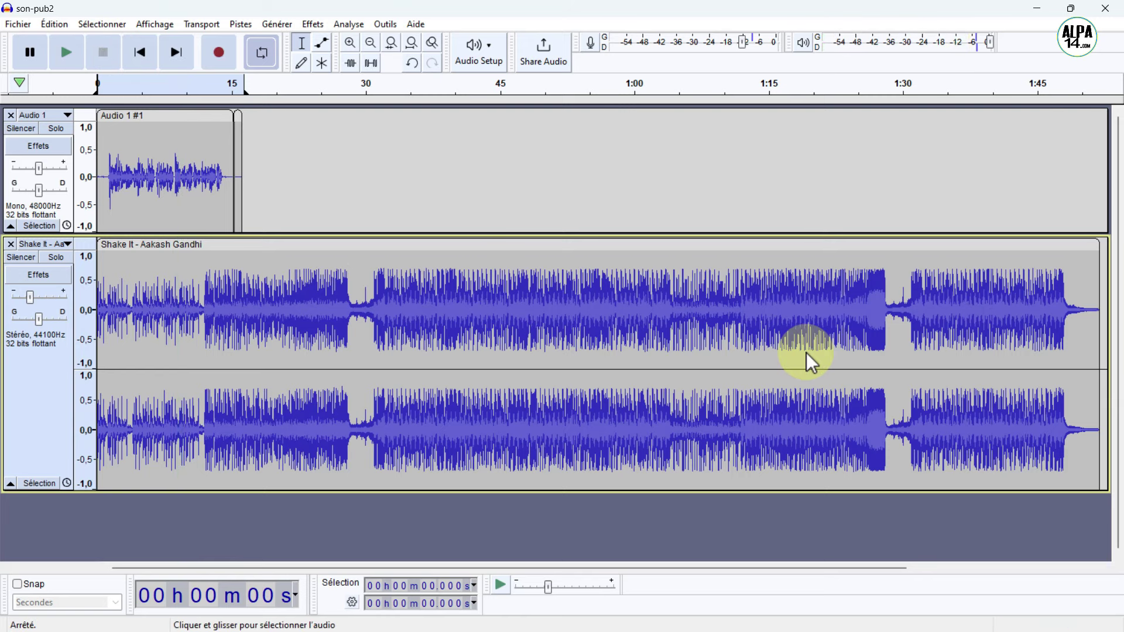
pyautogui.hotkey('ctrl', 'z')
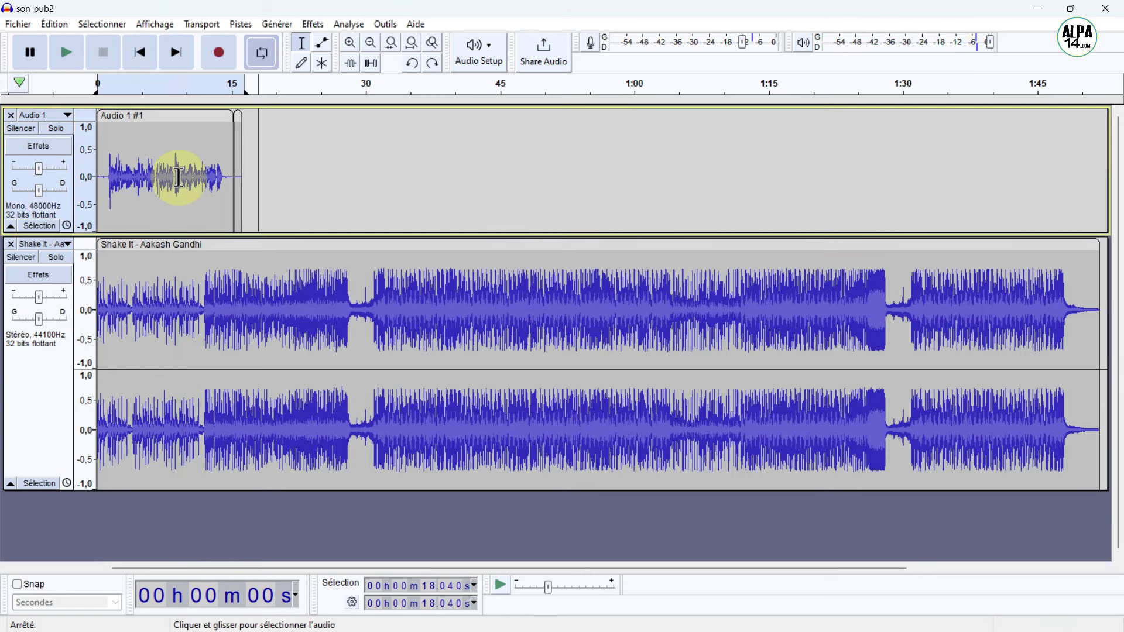
# Shift all clips of the voice track earlier together, so the speech begins right at 0 s
pyautogui.click(348, 41)
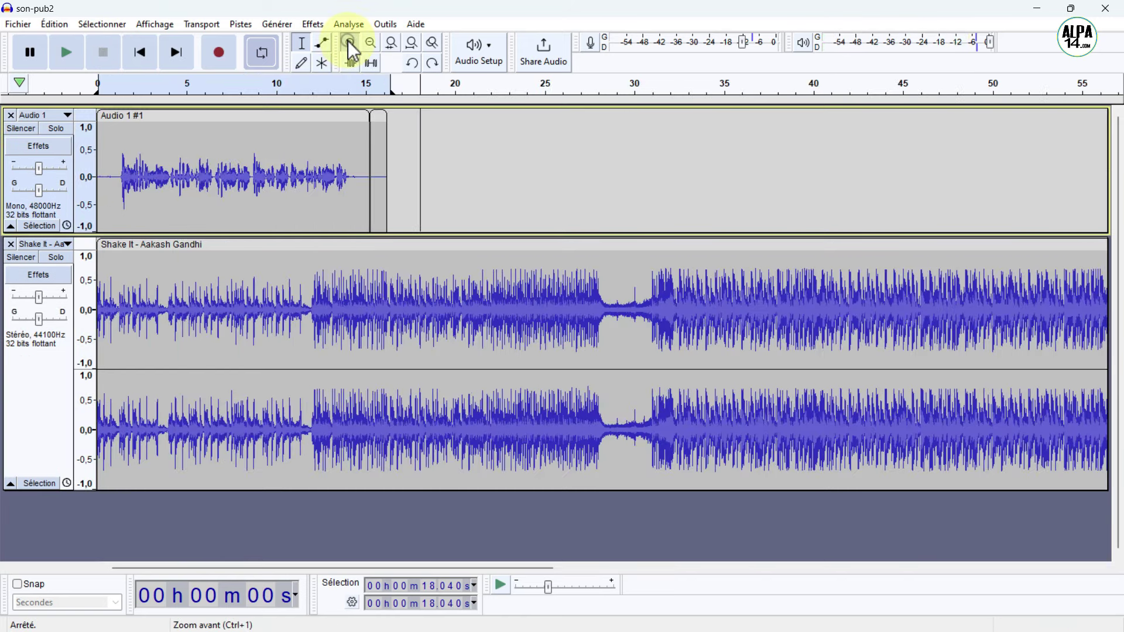
pyautogui.click(348, 42)
pyautogui.moveTo(351, 575); pyautogui.dragTo(284, 578)
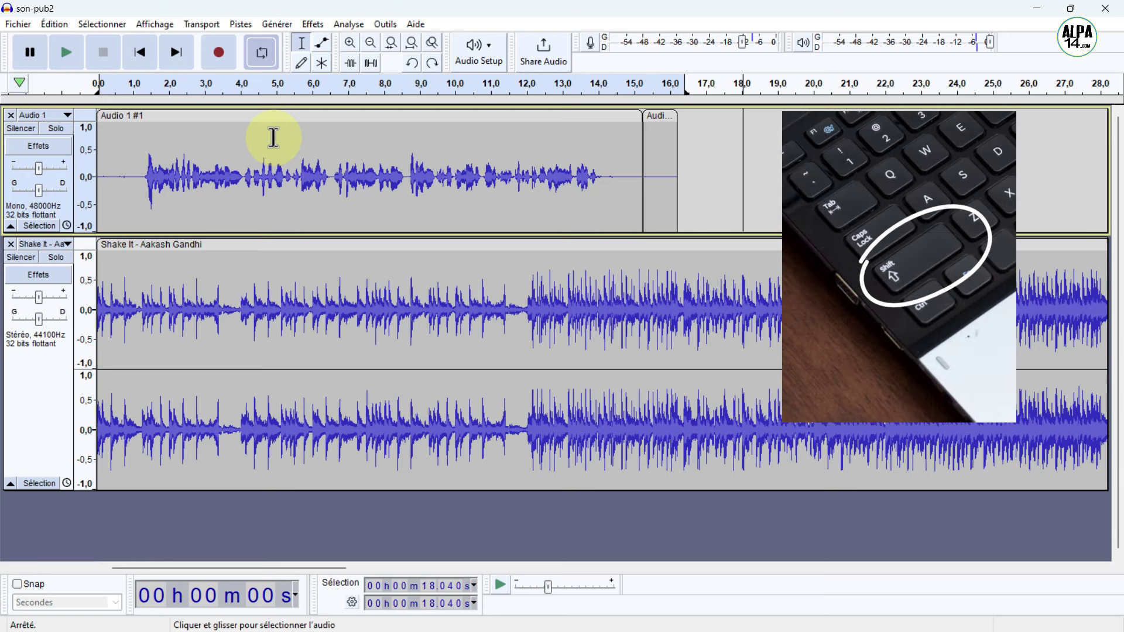
pyautogui.press('shift')
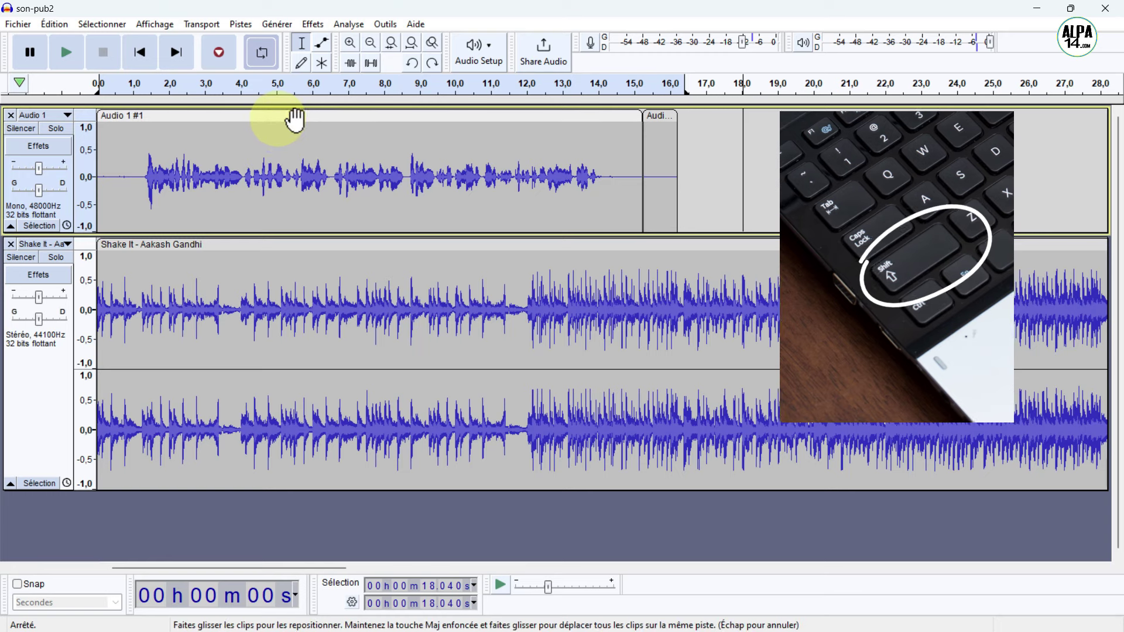
pyautogui.moveTo(279, 114); pyautogui.dragTo(228, 119)
# Play the voice and music from the start of the project to check the new alignment, and stop playback
pyautogui.click(141, 53)
pyautogui.click(66, 53)
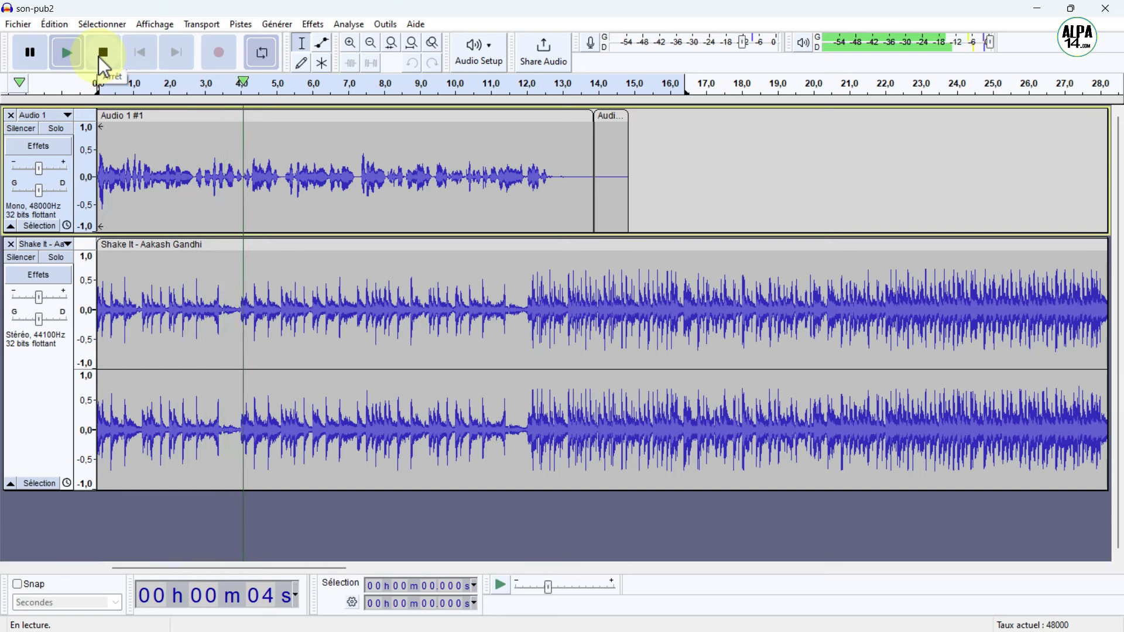
pyautogui.click(104, 52)
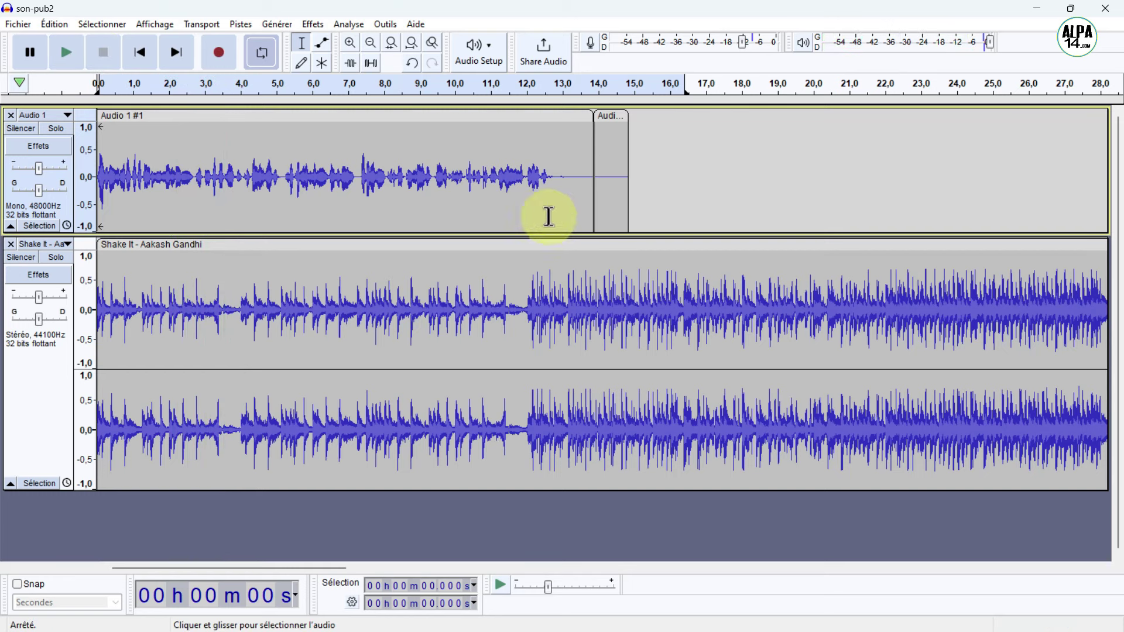
# Delete the excess audio after the speech ends, from 12.789 s to the end of the music clip
pyautogui.click(554, 175)
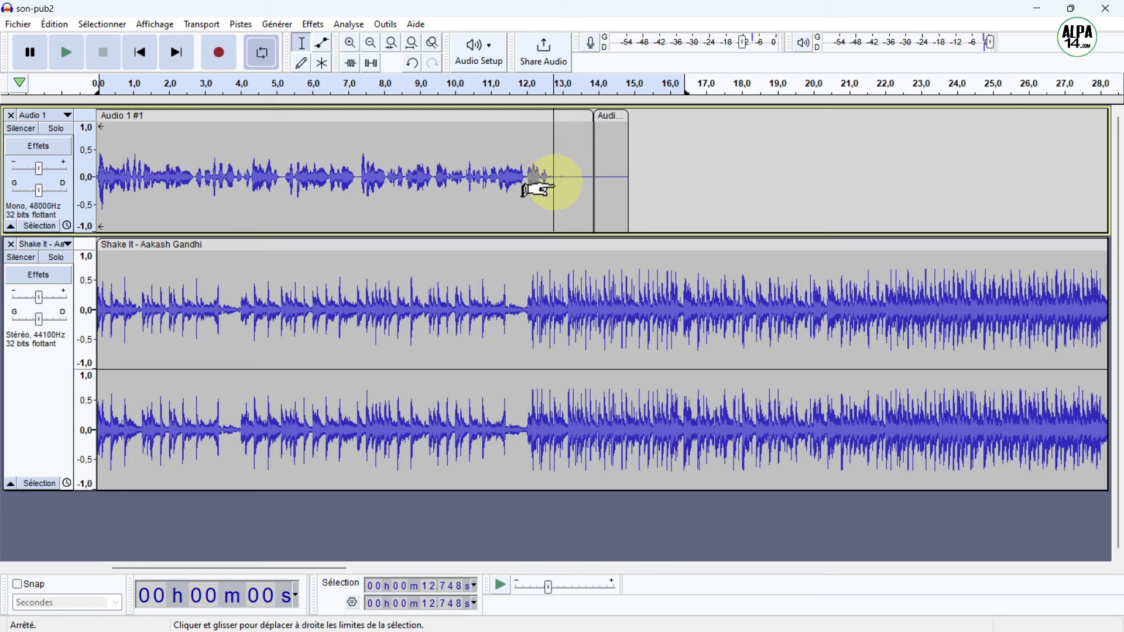
pyautogui.click(554, 260)
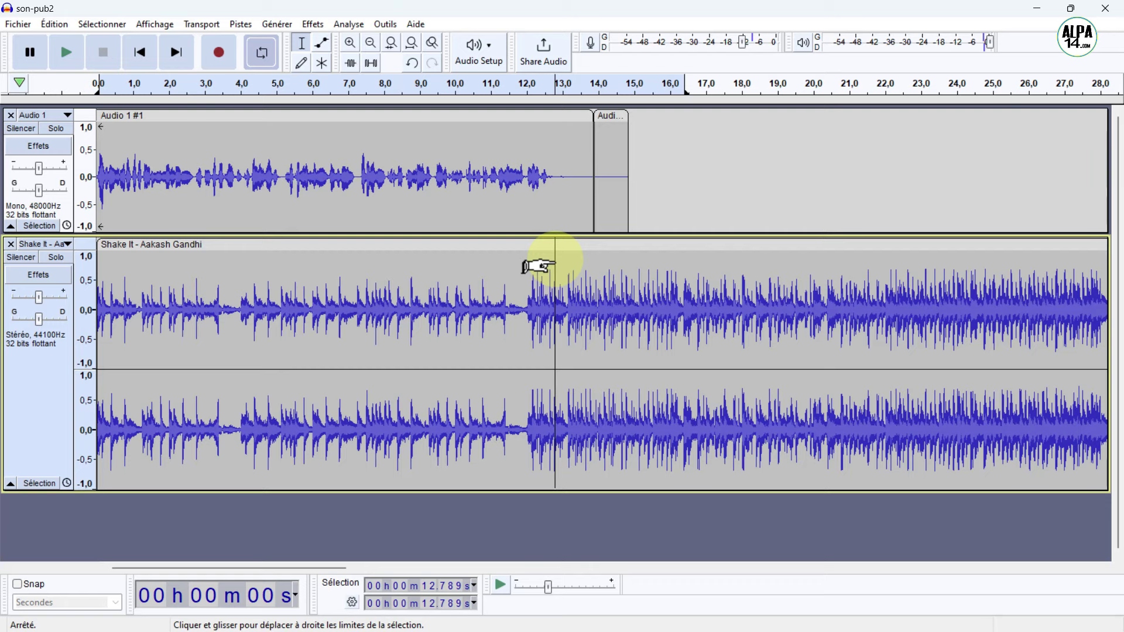
pyautogui.click(370, 43)
pyautogui.click(370, 42)
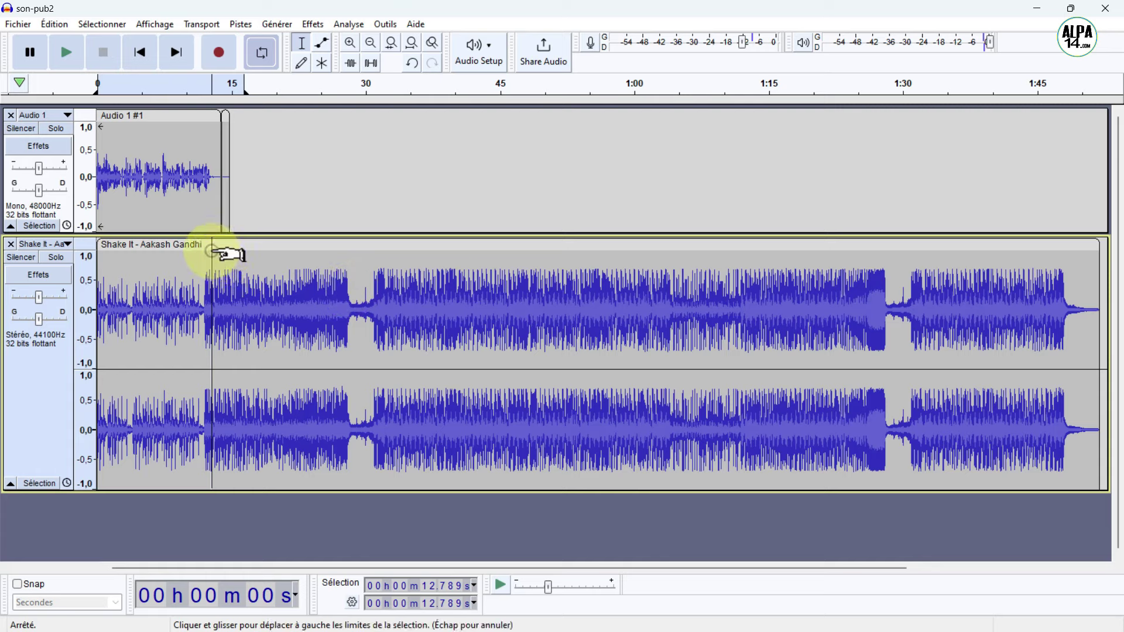
pyautogui.moveTo(214, 253); pyautogui.dragTo(963, 335)
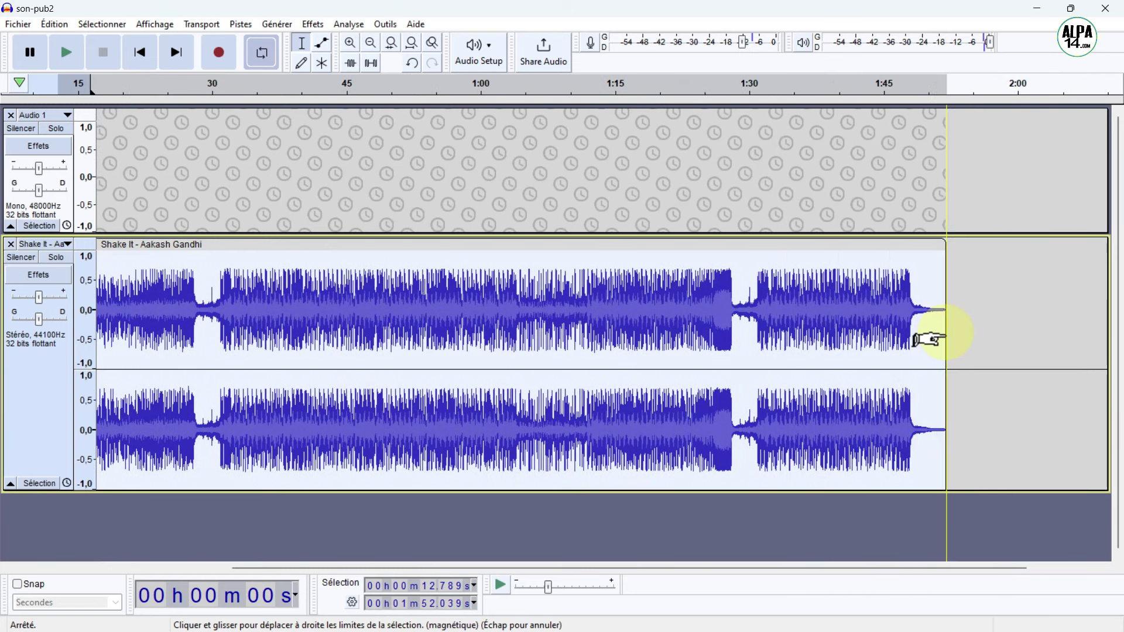
pyautogui.press('Delete')
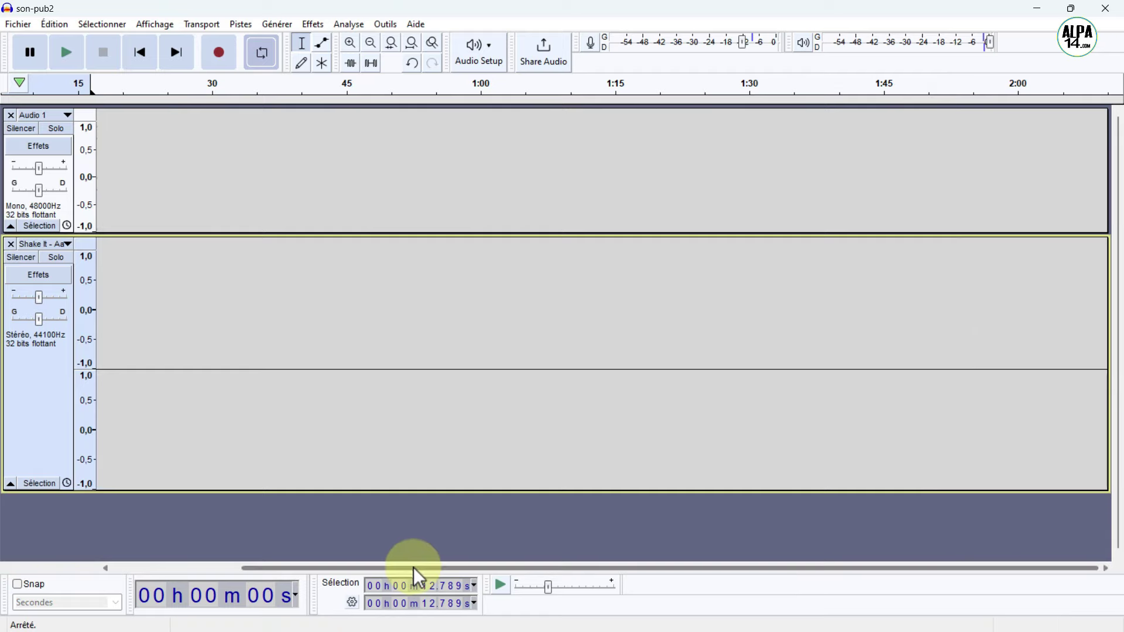
# Place the cursor at about 10.2 s in the music track and play the ending of the mix, then stop
pyautogui.moveTo(415, 568); pyautogui.dragTo(199, 578)
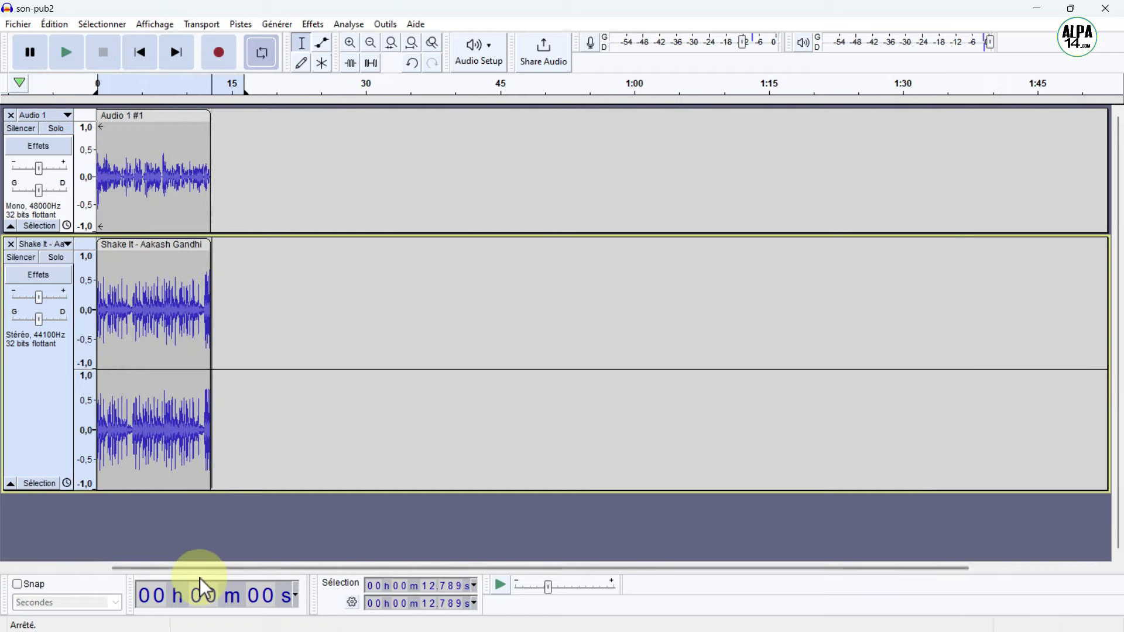
pyautogui.click(346, 41)
pyautogui.click(346, 41)
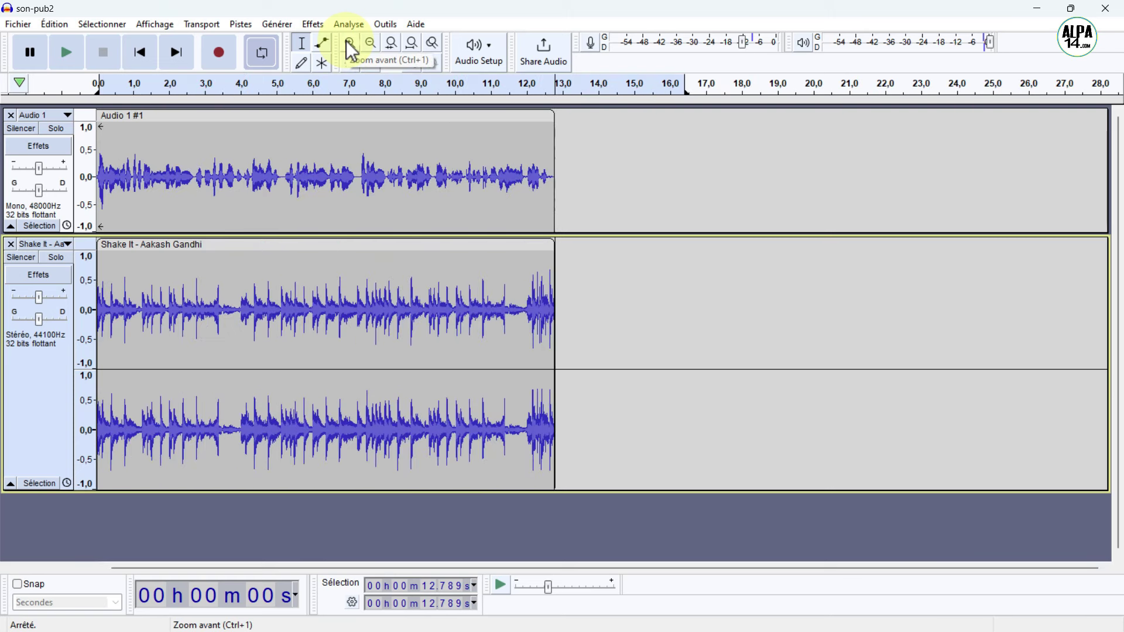
pyautogui.click(346, 41)
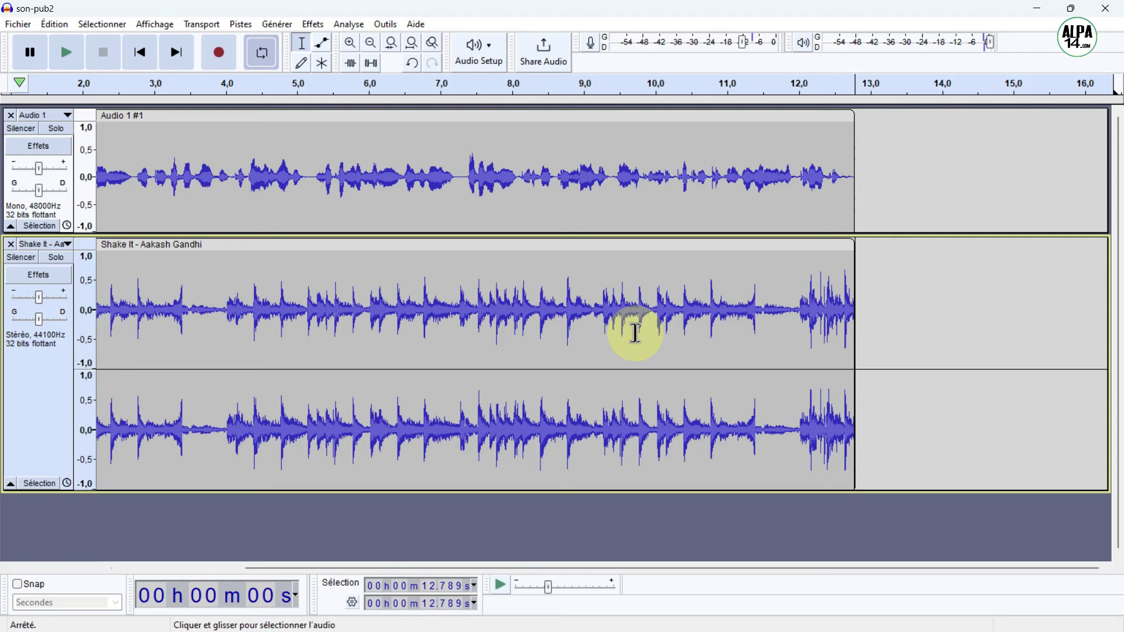
pyautogui.click(672, 297)
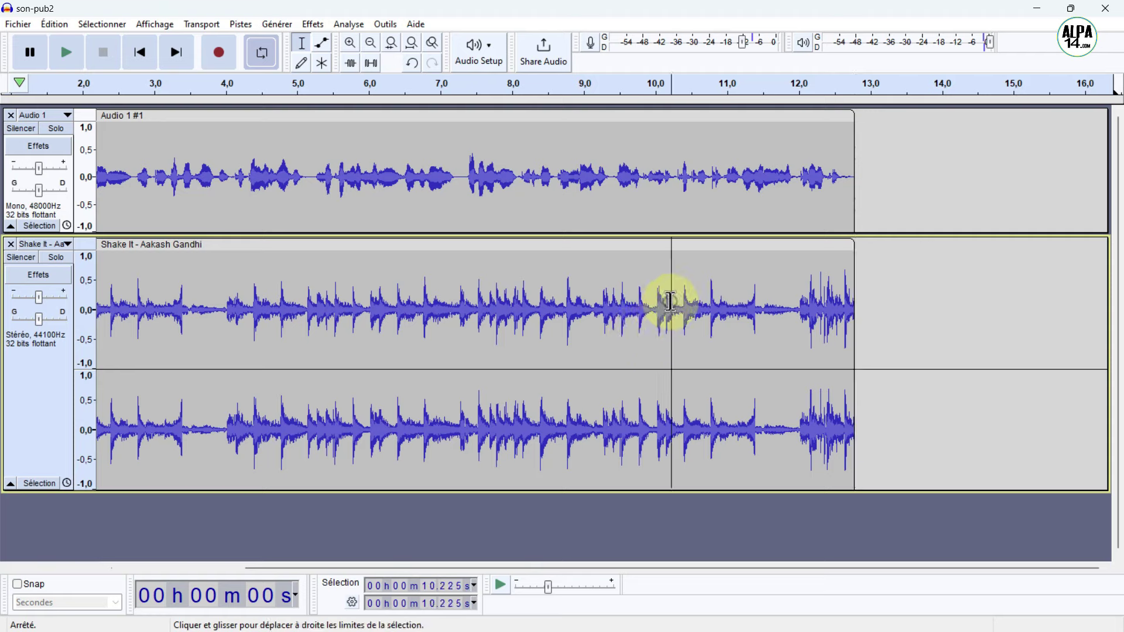
pyautogui.click(69, 61)
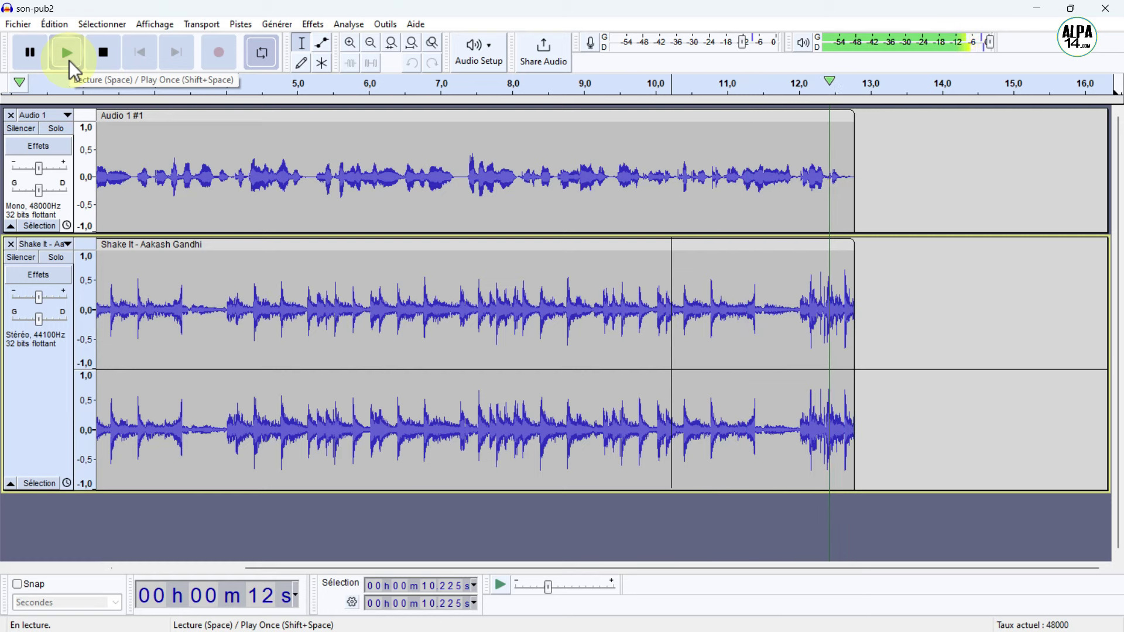
pyautogui.click(103, 54)
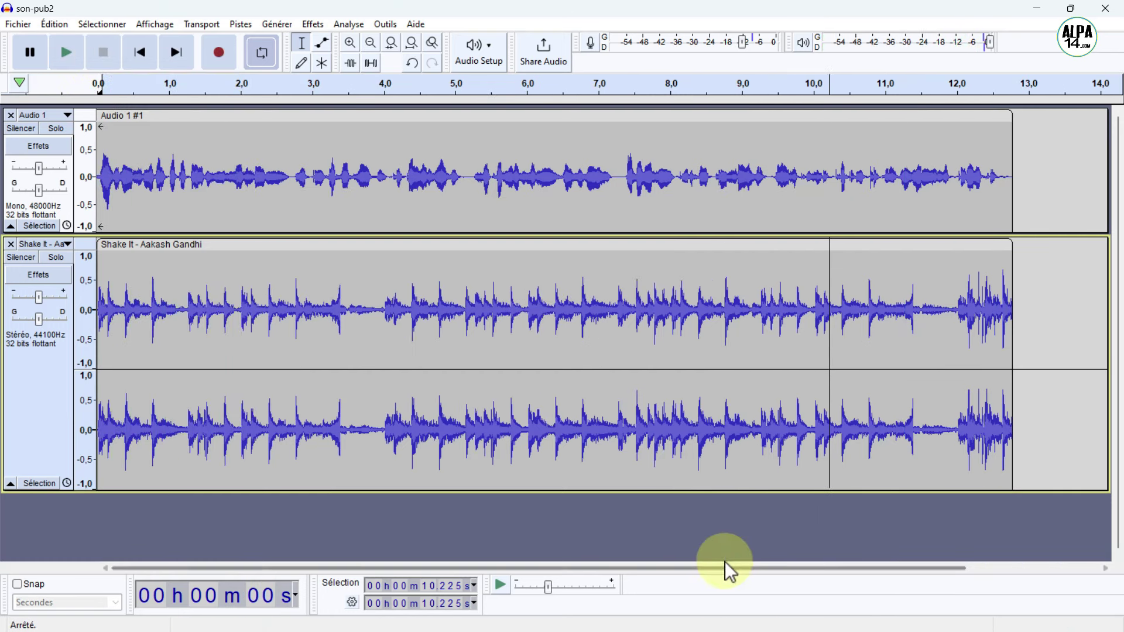
# Select the music from about 11.56 s to its end and shape its volume envelope as a gradual fade to almost silence
pyautogui.moveTo(726, 568); pyautogui.dragTo(866, 575)
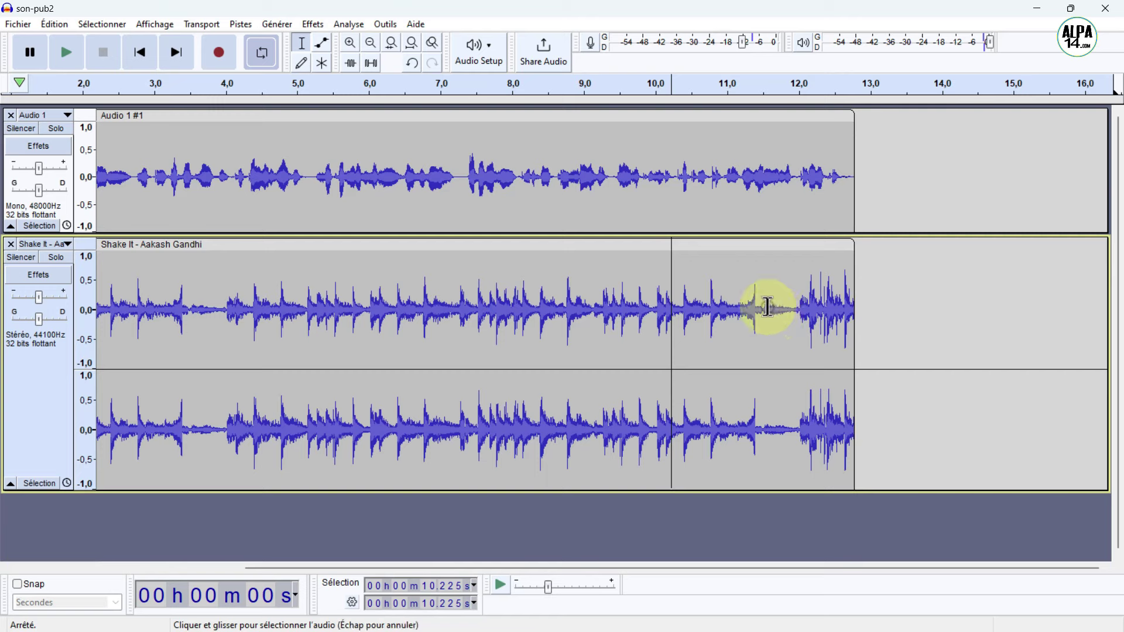
pyautogui.moveTo(767, 308); pyautogui.dragTo(853, 326)
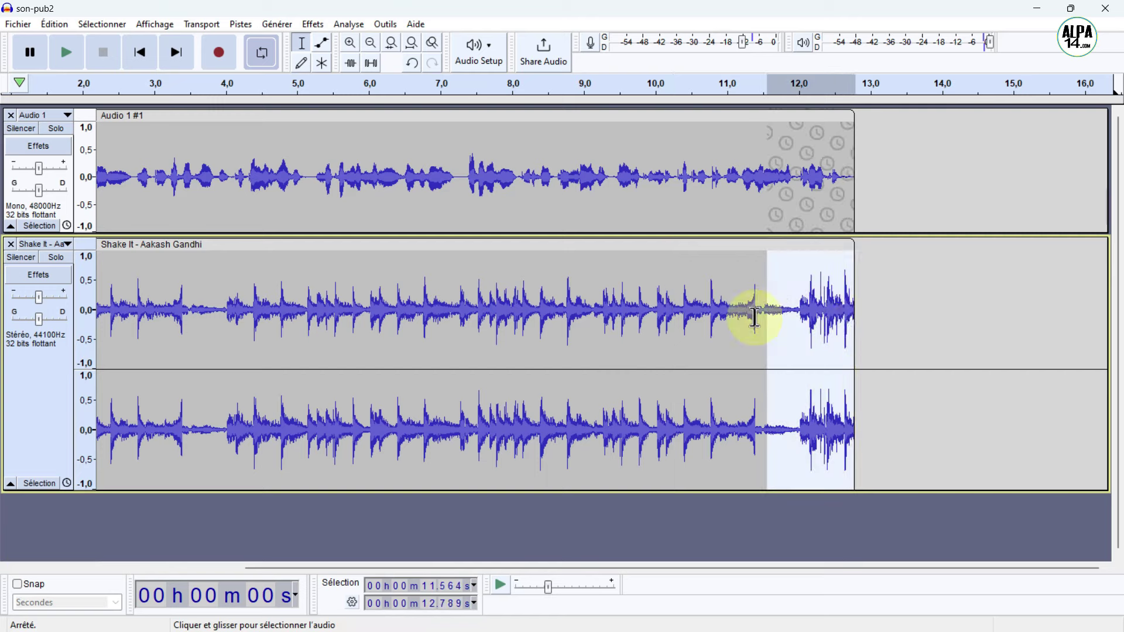
pyautogui.click(326, 42)
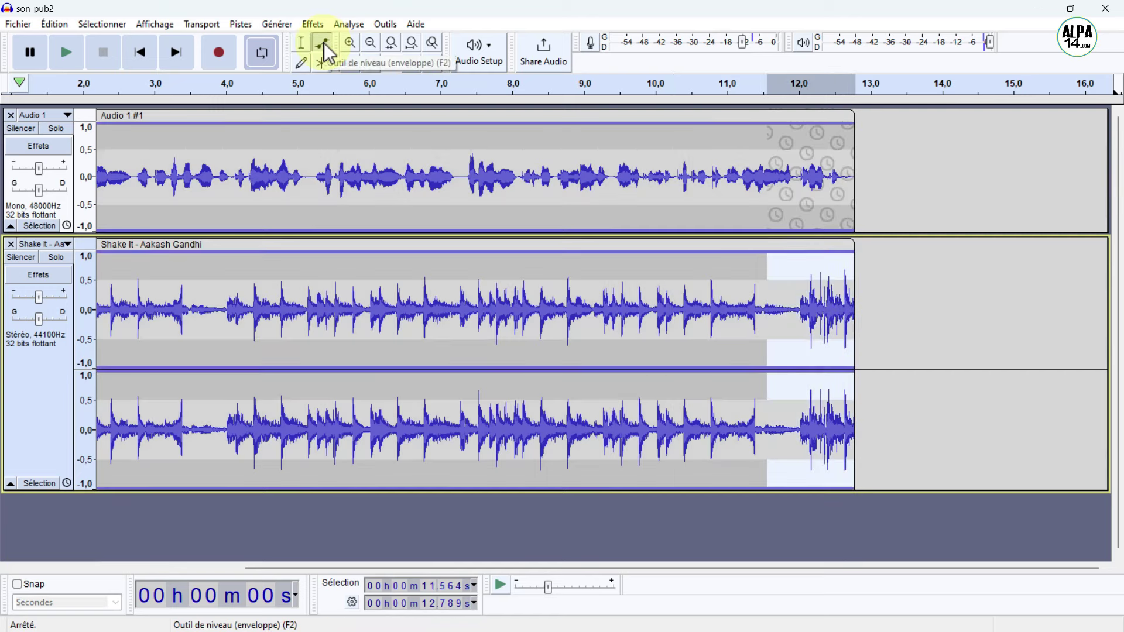
pyautogui.click(767, 254)
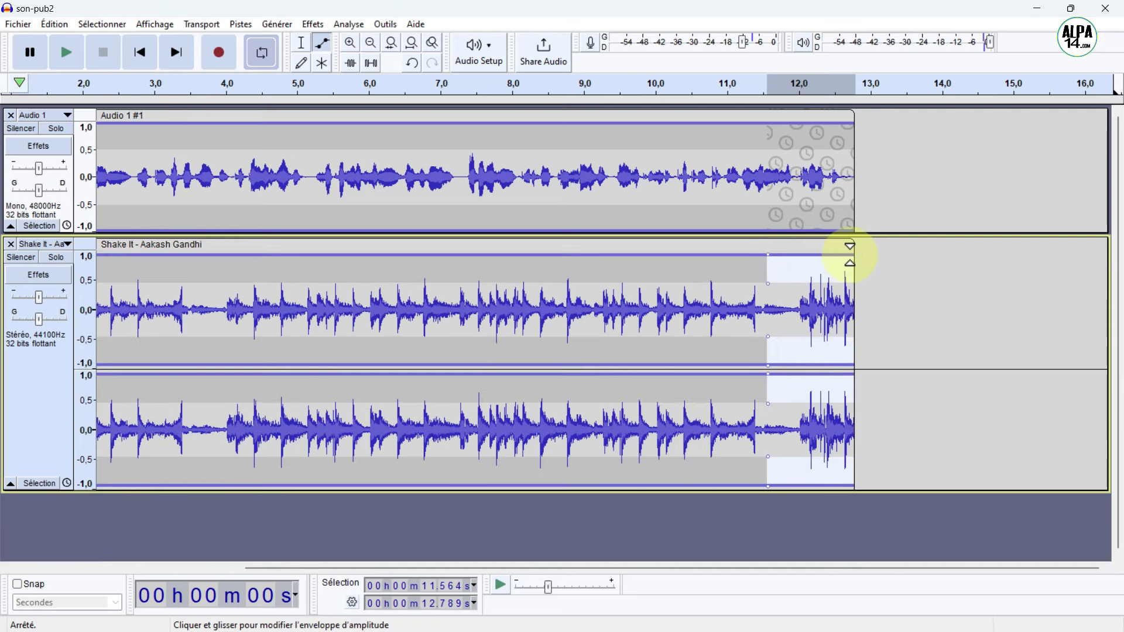
pyautogui.click(850, 257)
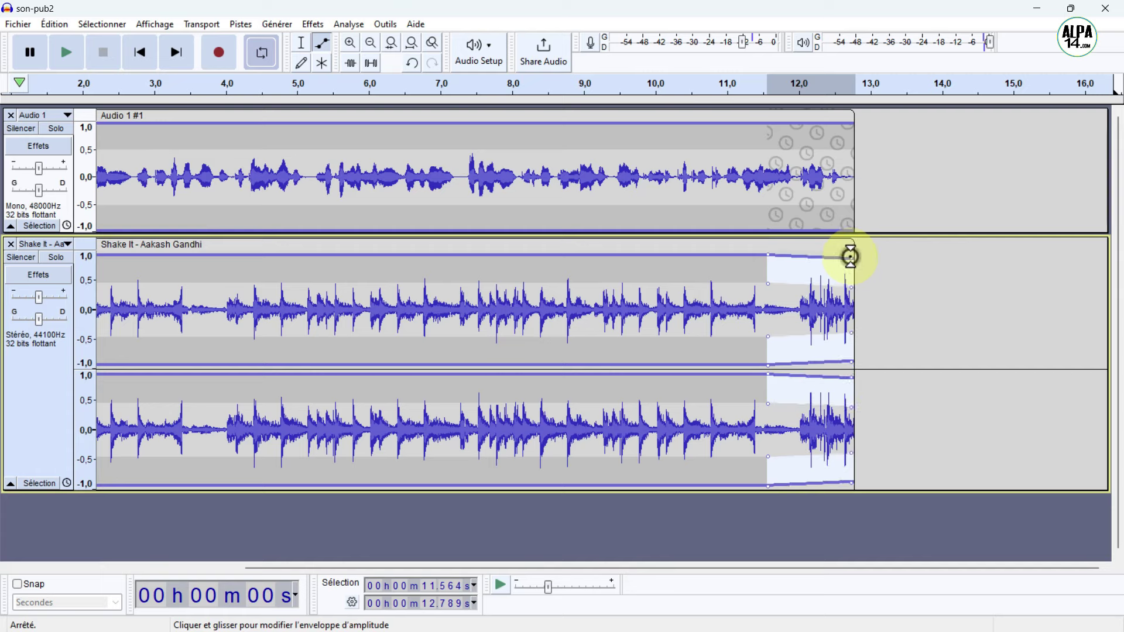
pyautogui.moveTo(850, 259); pyautogui.dragTo(852, 289)
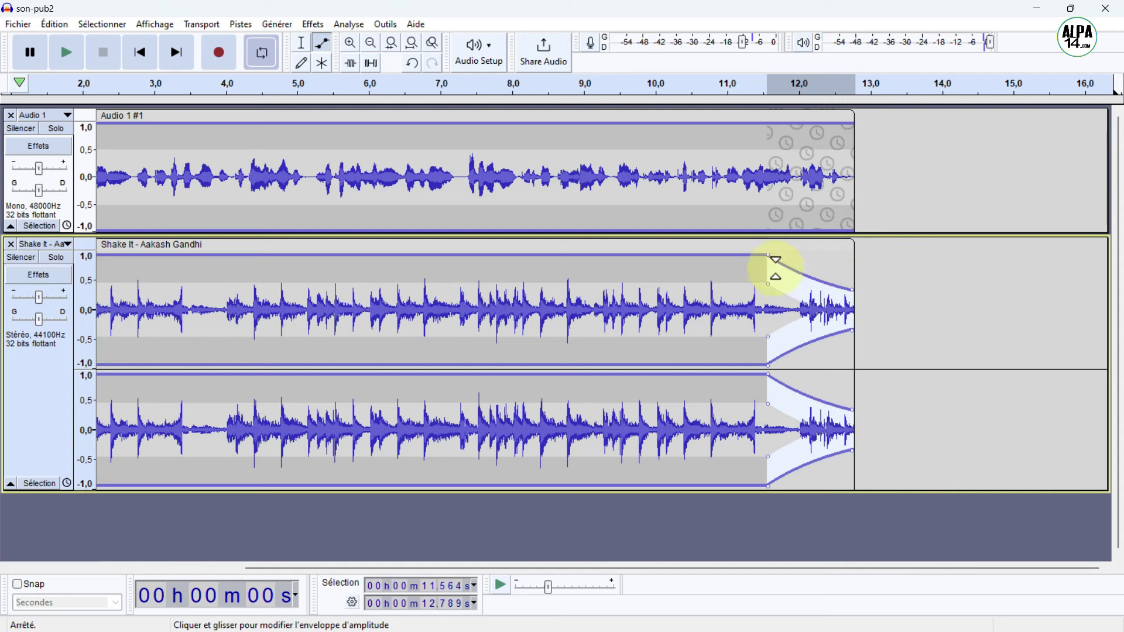
pyautogui.moveTo(769, 258); pyautogui.dragTo(853, 307)
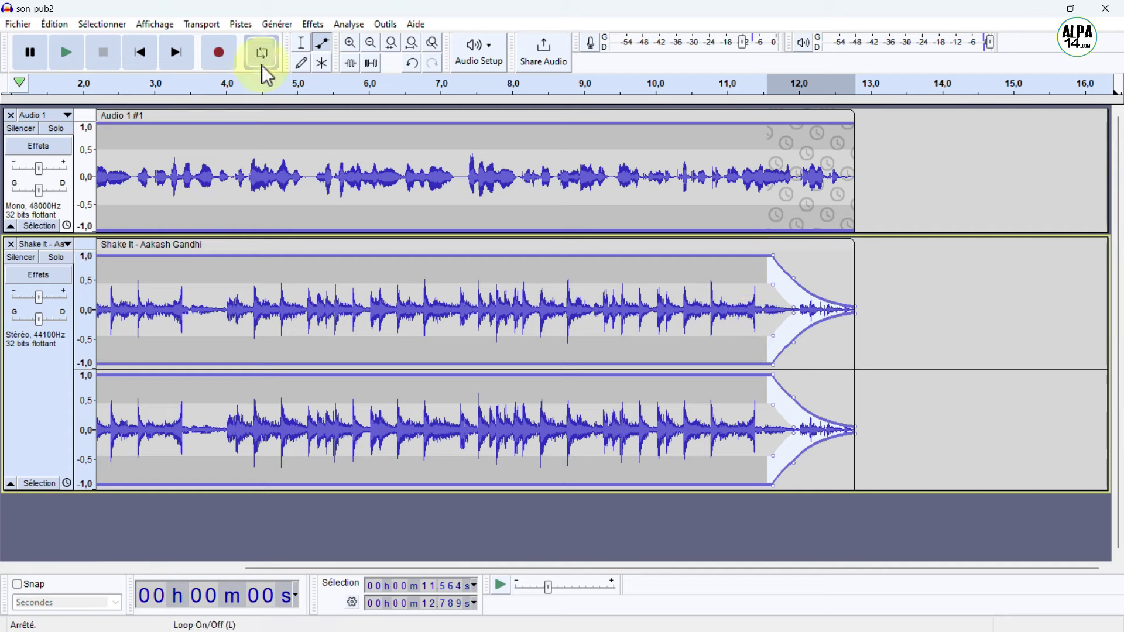
# Return to the selection tool and play the voice and music mix to check the envelope fade, then stop
pyautogui.click(301, 43)
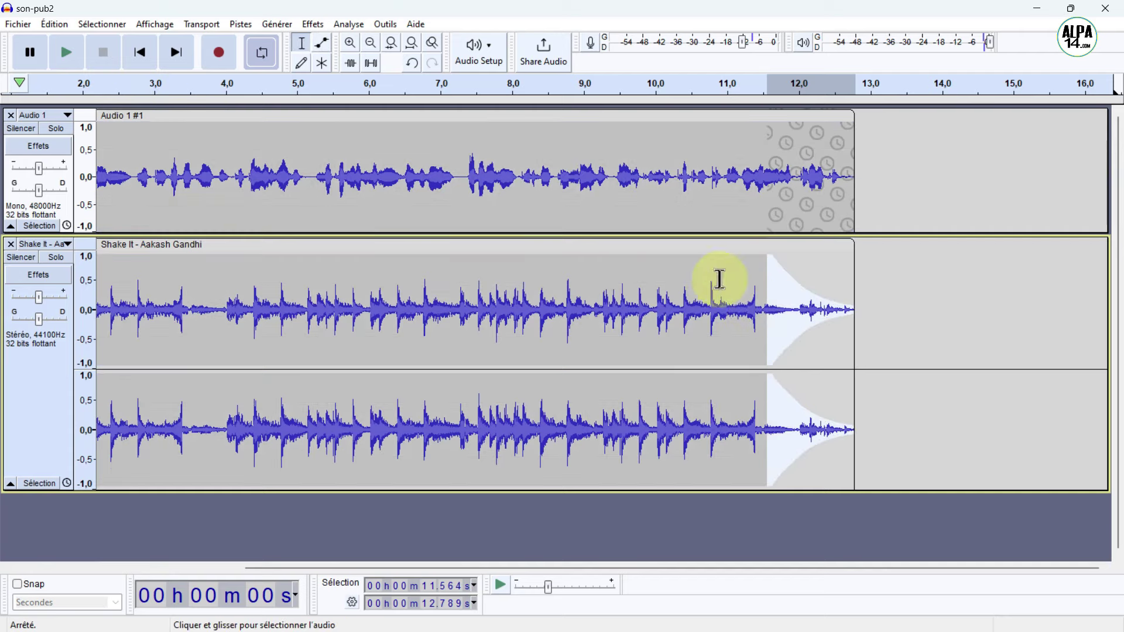
pyautogui.click(614, 283)
pyautogui.click(64, 58)
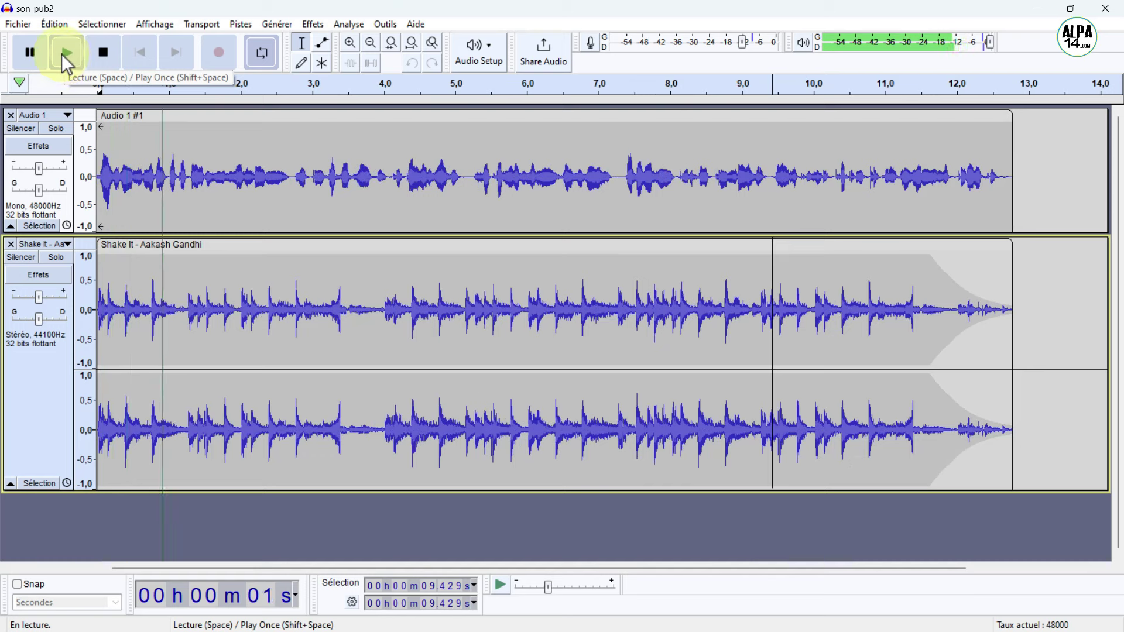
pyautogui.click(99, 54)
pyautogui.click(524, 213)
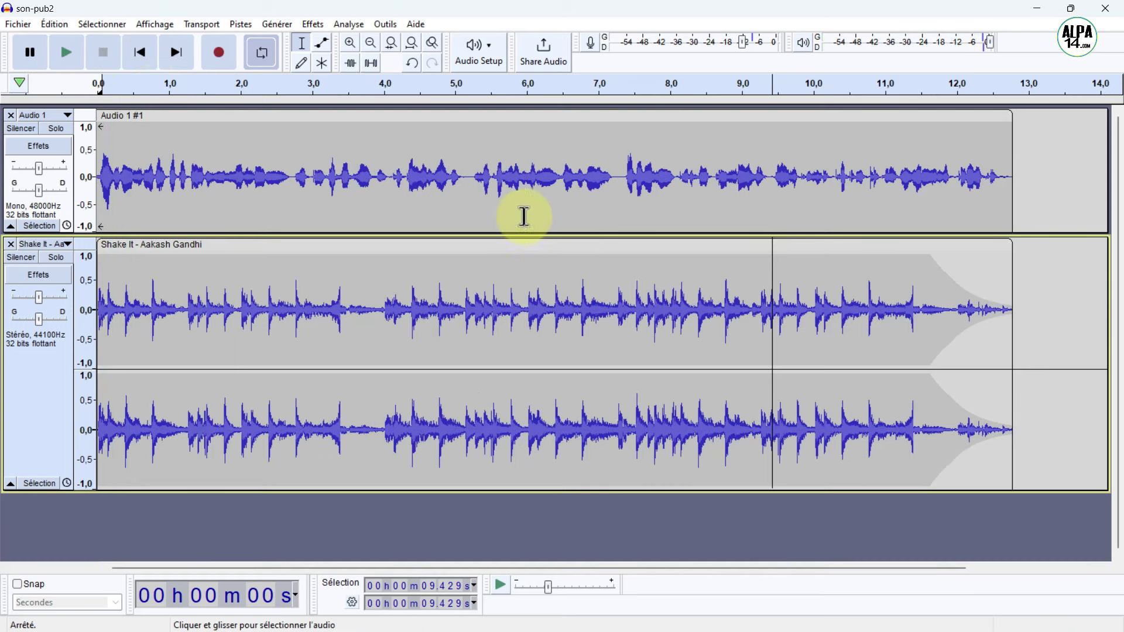
pyautogui.click(67, 52)
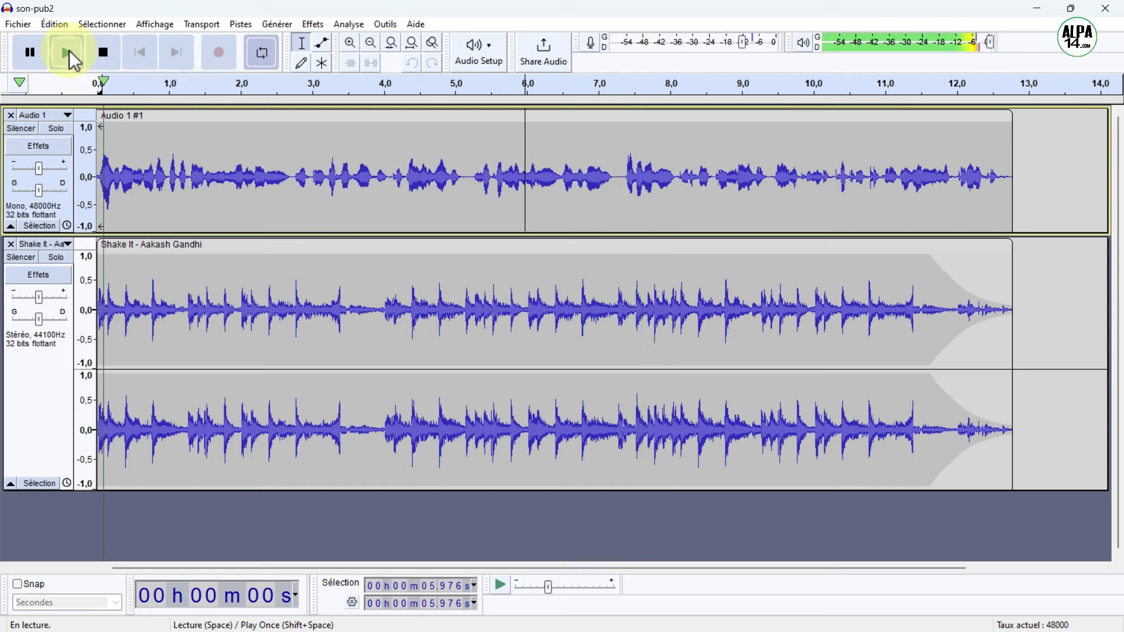
pyautogui.click(101, 56)
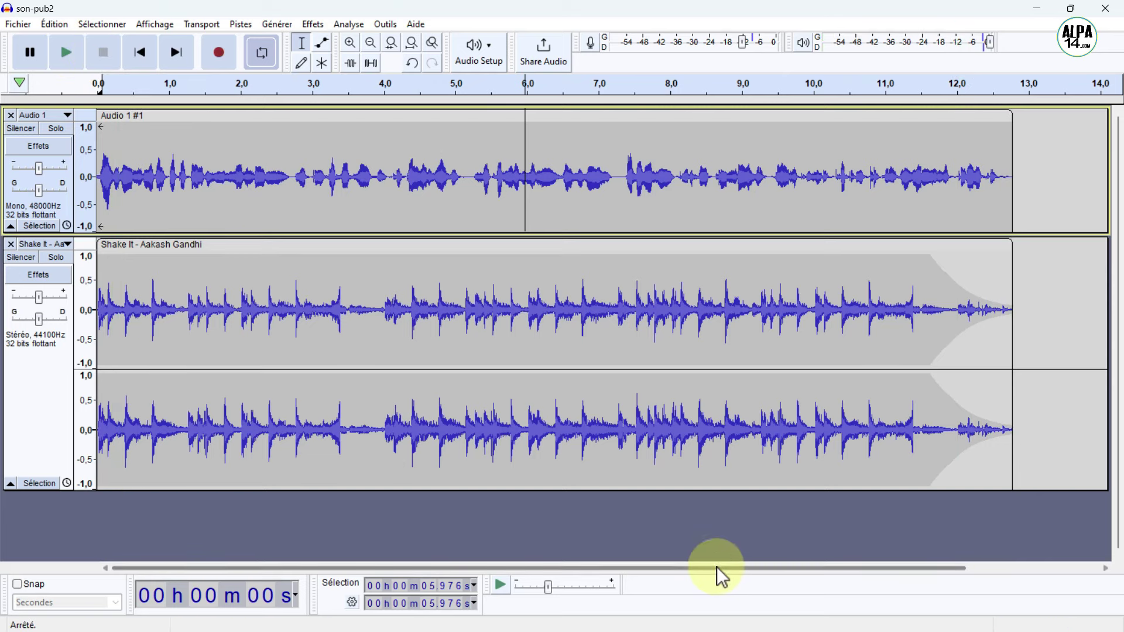
# Apply the Fondu en fermeture effect to the music from about 10.72 s to its end, and play the mix
pyautogui.moveTo(719, 567); pyautogui.dragTo(797, 570)
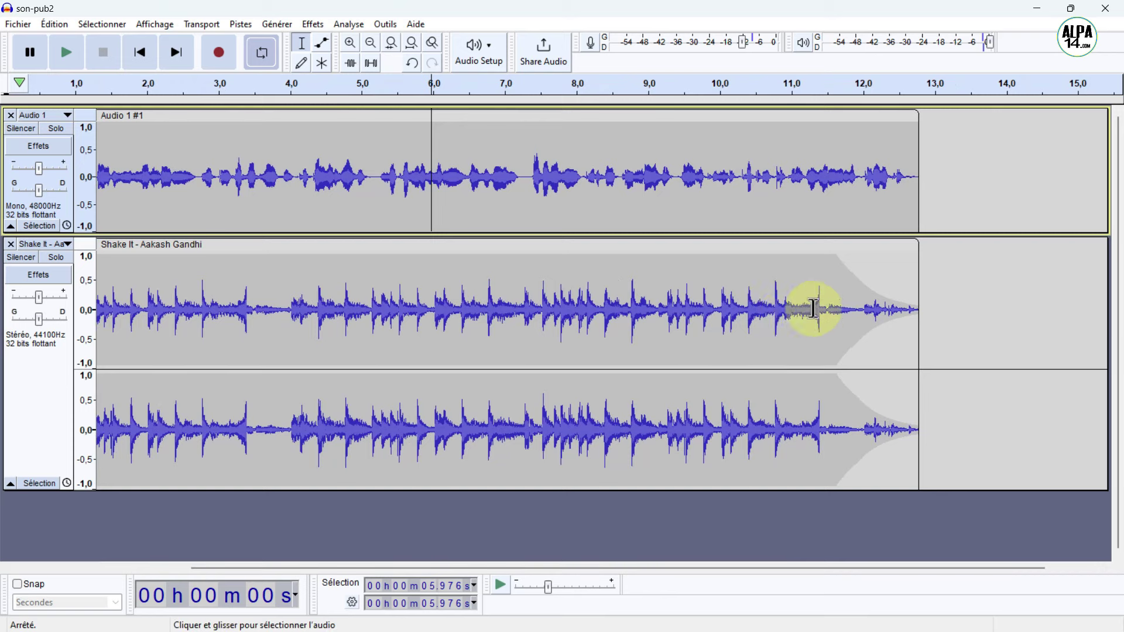
pyautogui.moveTo(770, 306); pyautogui.dragTo(919, 339)
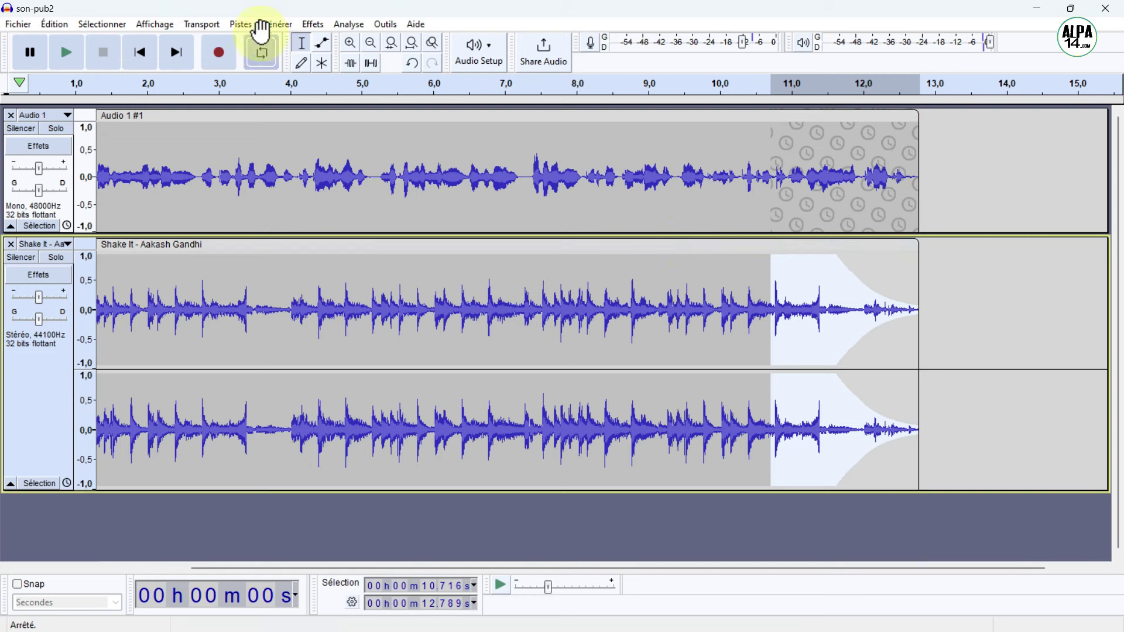
pyautogui.click(311, 25)
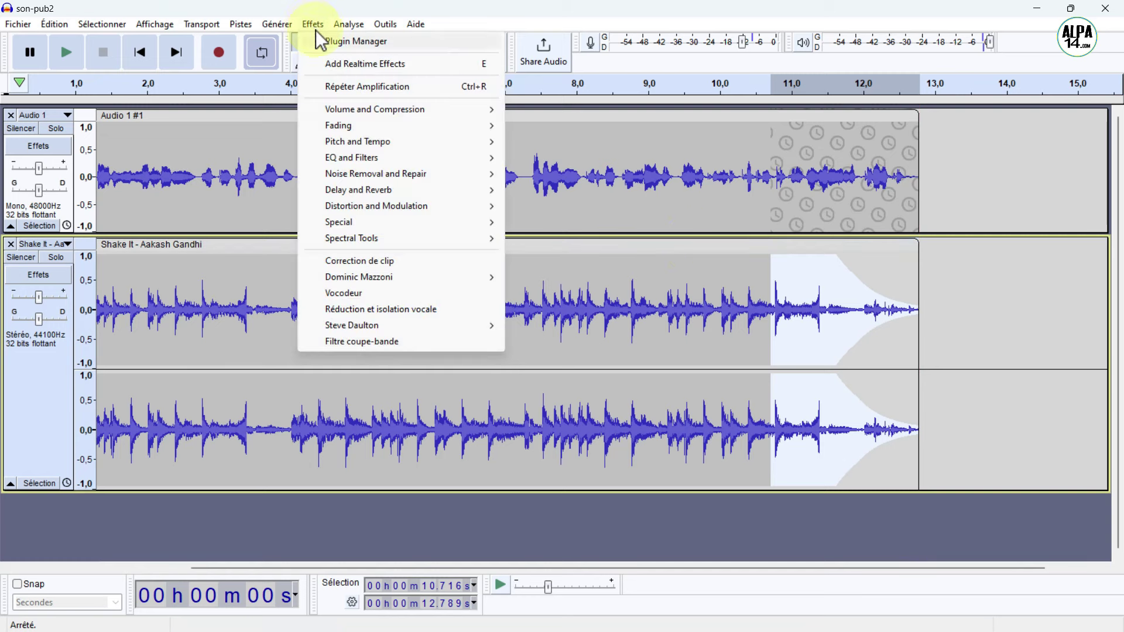
pyautogui.moveTo(366, 105)
pyautogui.moveTo(368, 126)
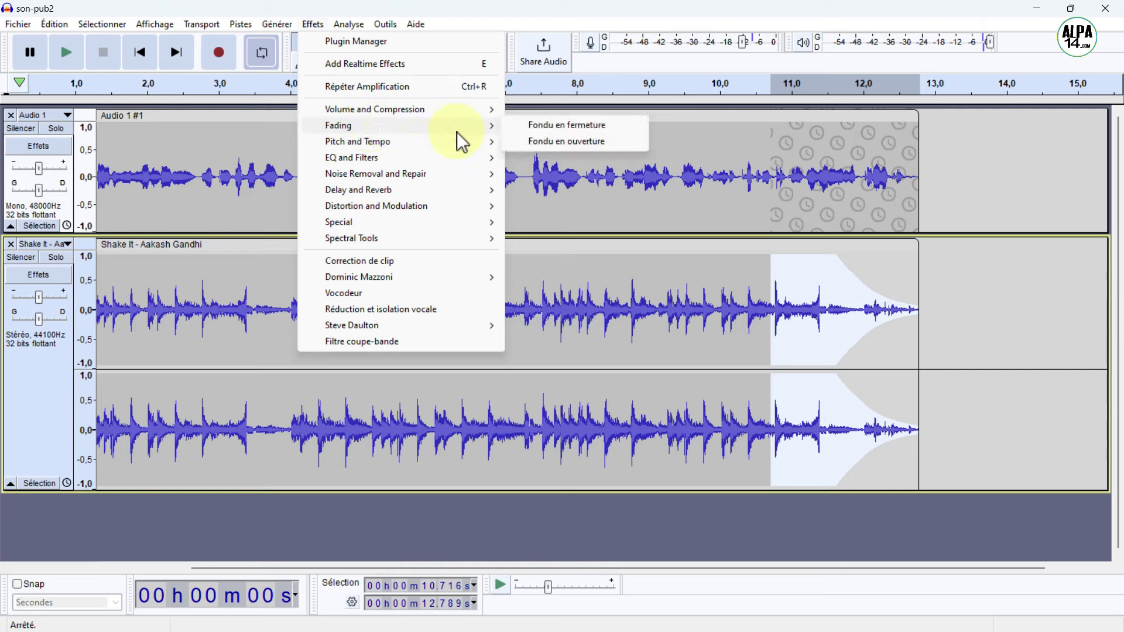
pyautogui.click(572, 128)
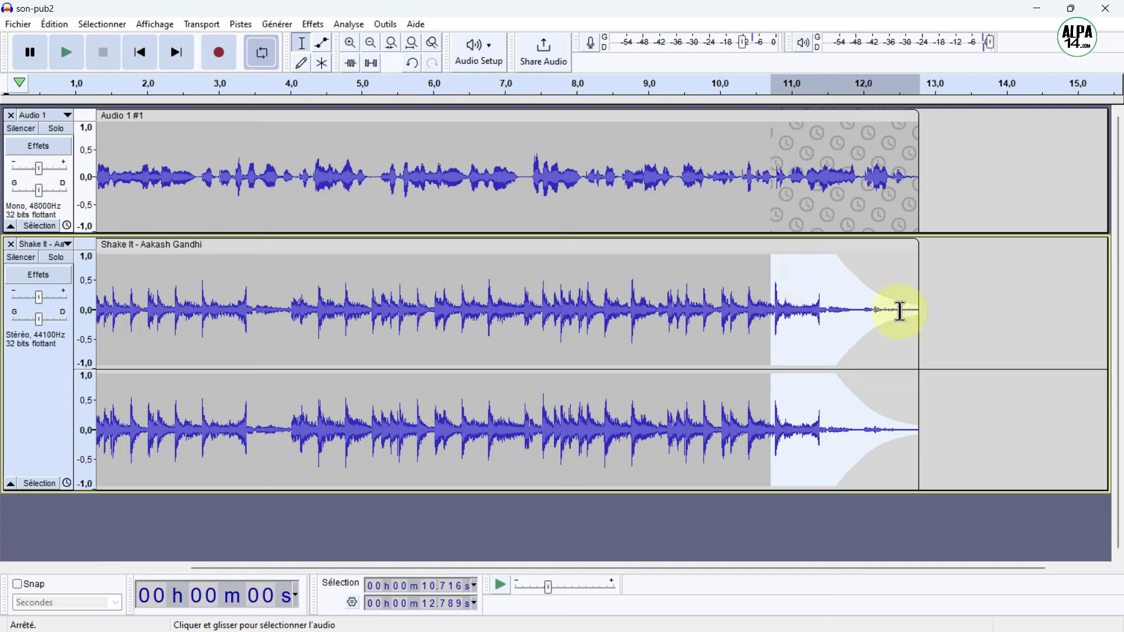
pyautogui.click(675, 305)
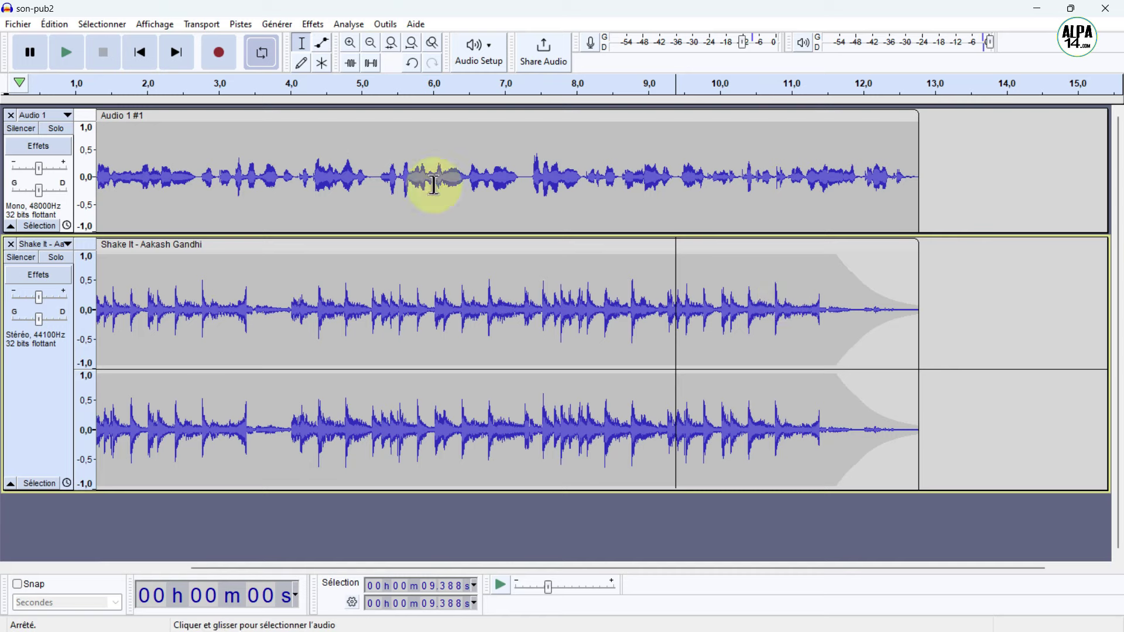
pyautogui.click(63, 53)
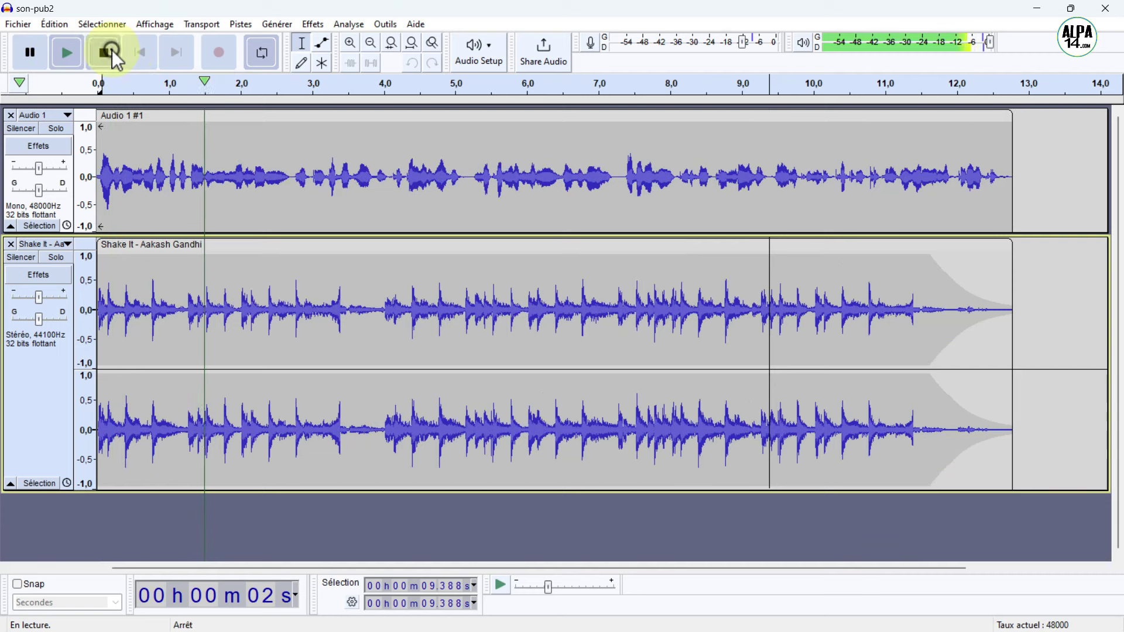
# Stop playback and export the mix as an MP3 named pub, accepting the stereo mixdown and leaving the metadata tags blank
pyautogui.click(111, 52)
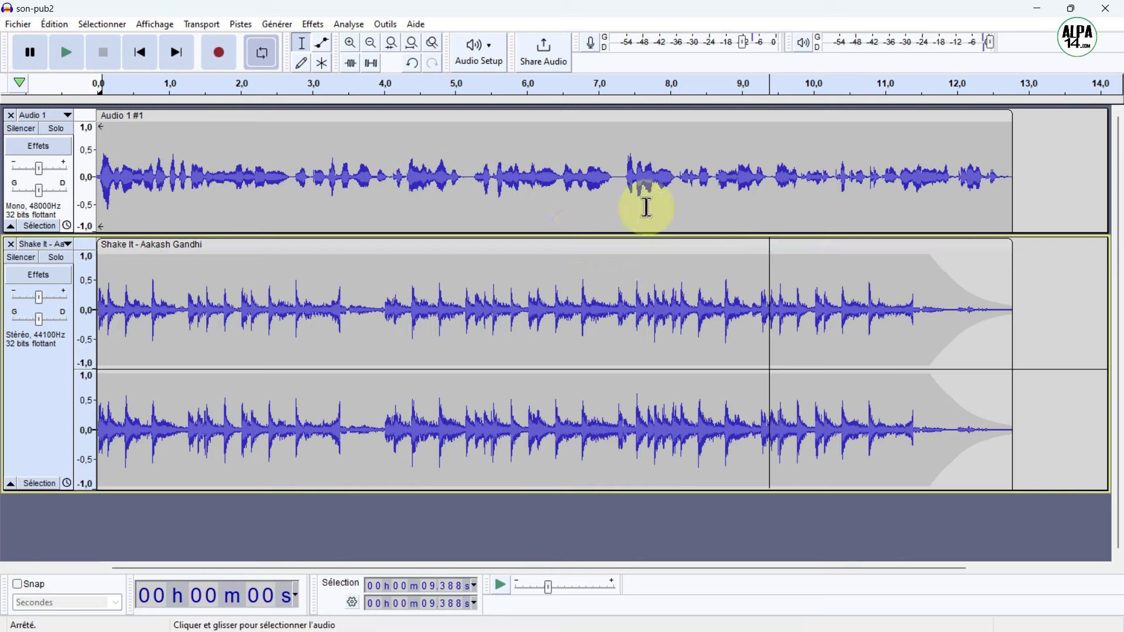
pyautogui.click(12, 26)
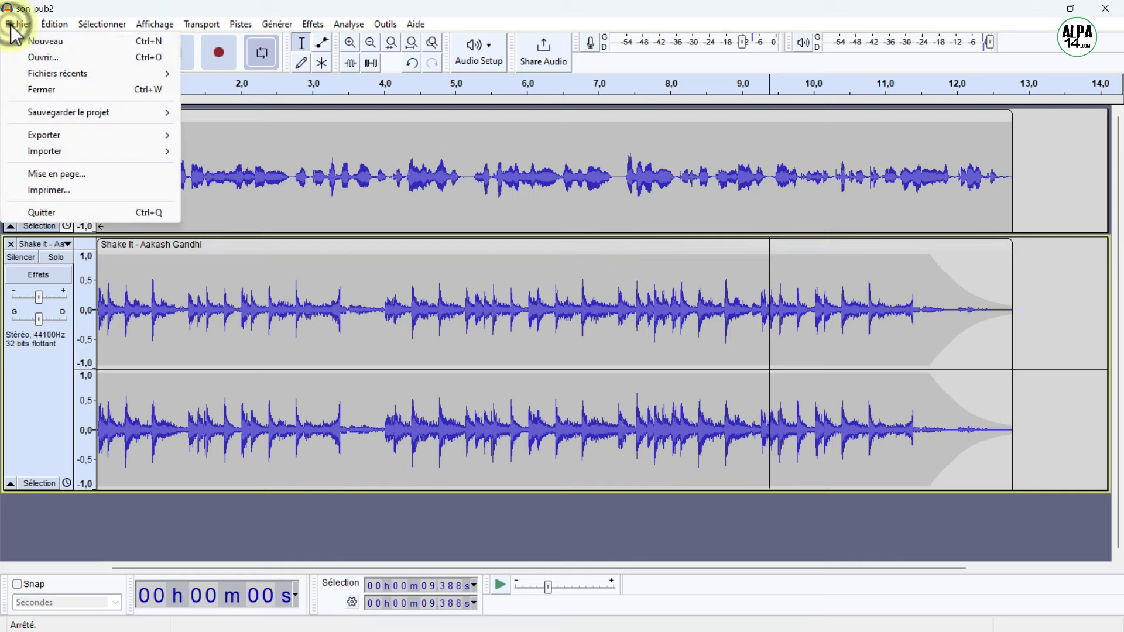
pyautogui.moveTo(69, 114)
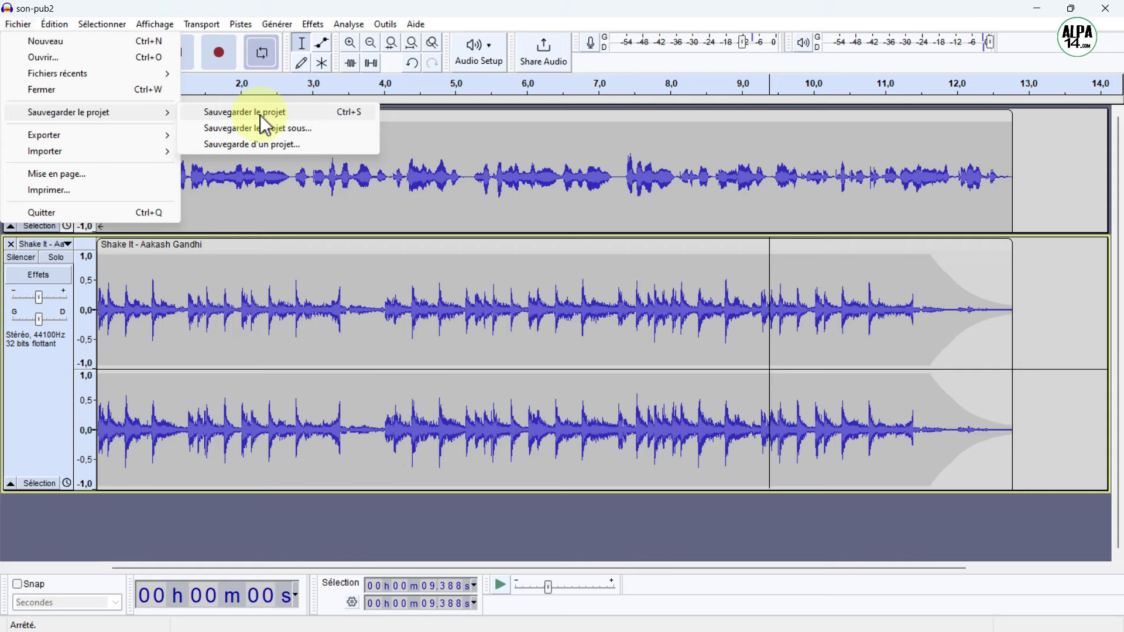
pyautogui.moveTo(115, 139)
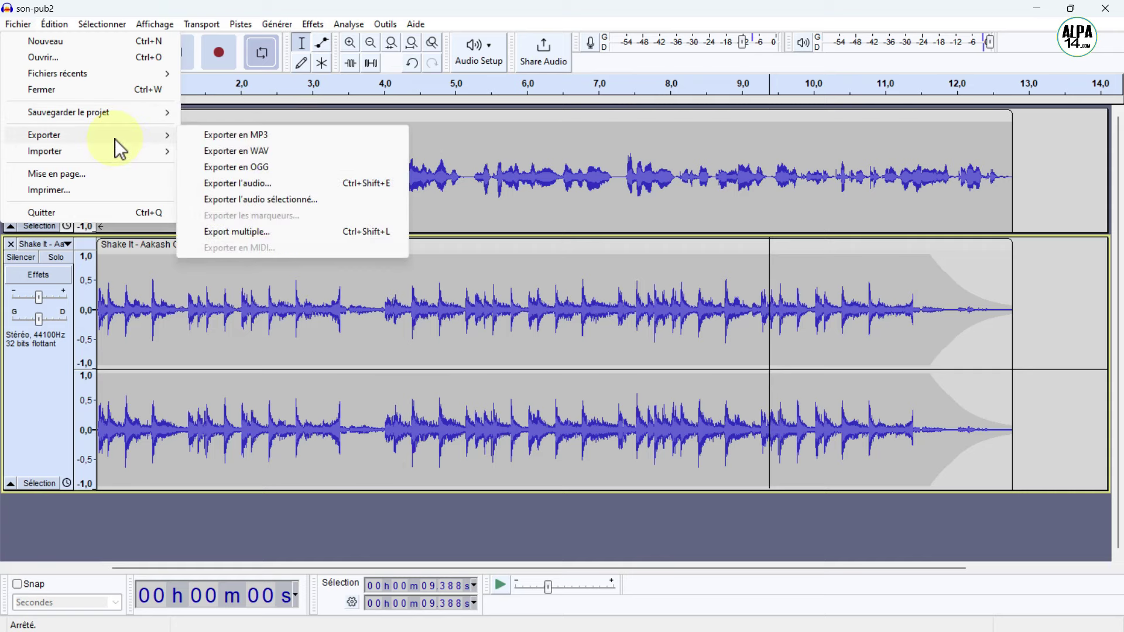
pyautogui.click(299, 136)
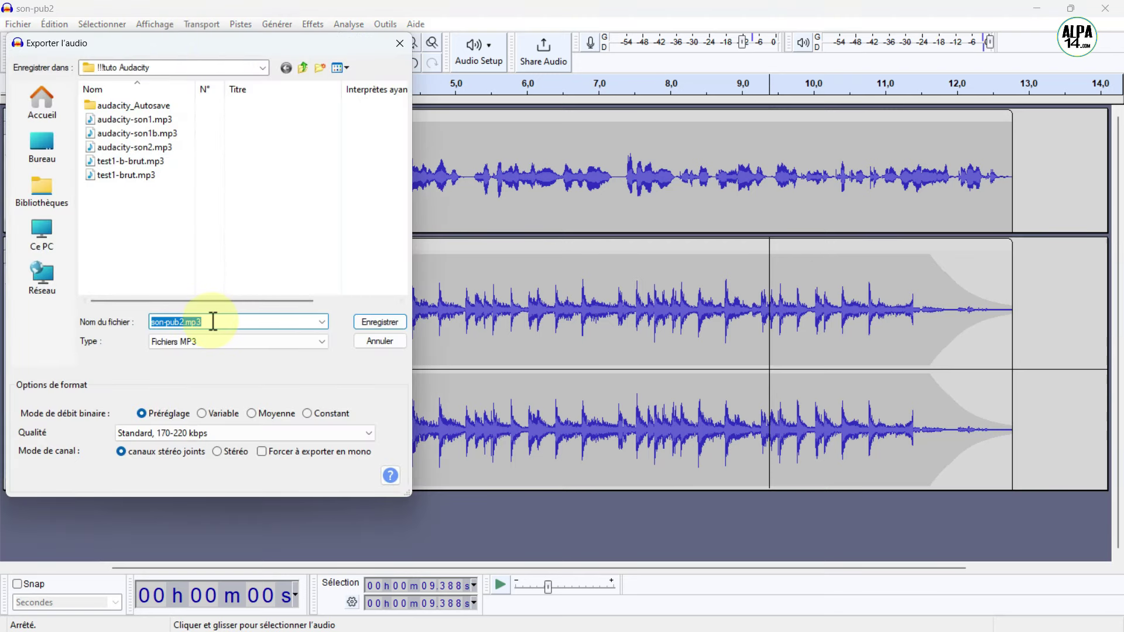
pyautogui.moveTo(217, 321); pyautogui.dragTo(144, 326)
pyautogui.press('BackSpace')
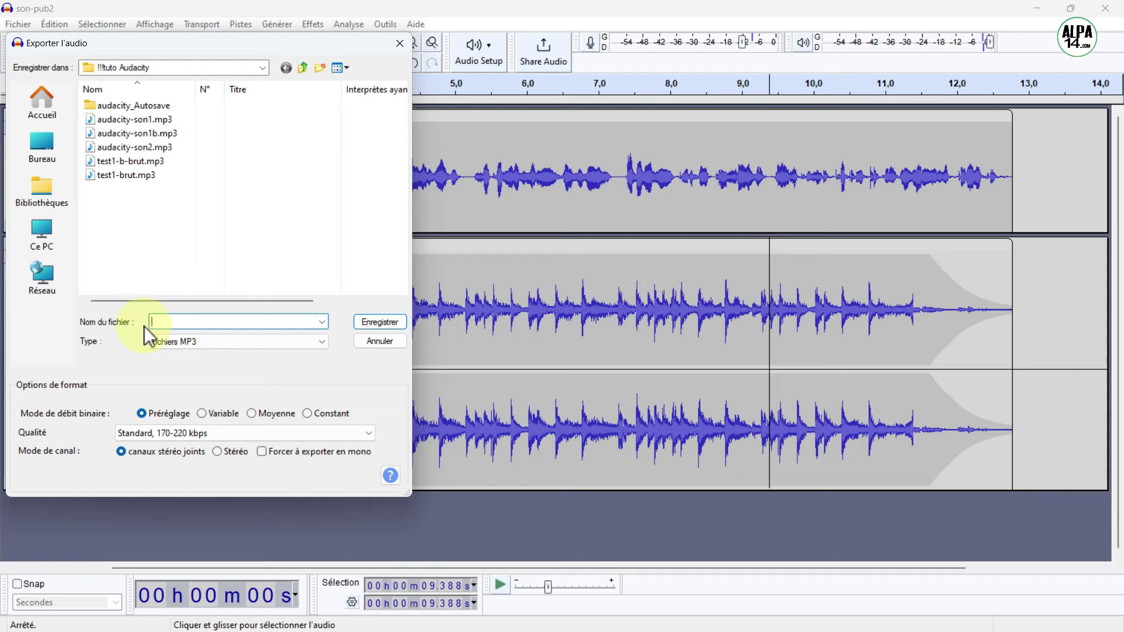
pyautogui.write('puv2')
pyautogui.click(368, 322)
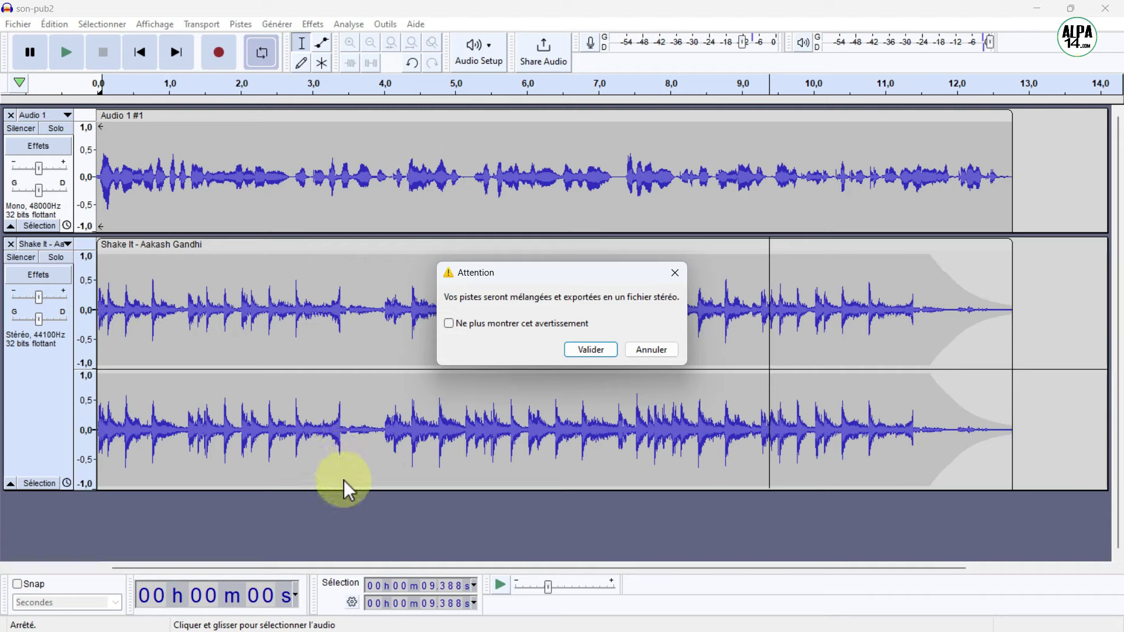
pyautogui.click(609, 347)
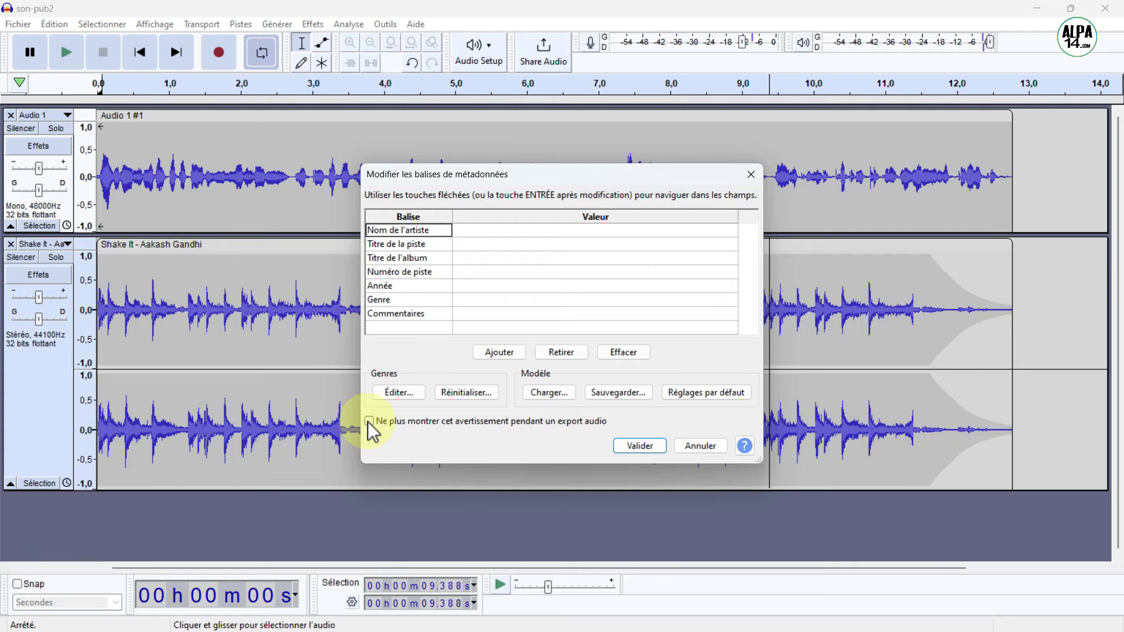
pyautogui.click(637, 448)
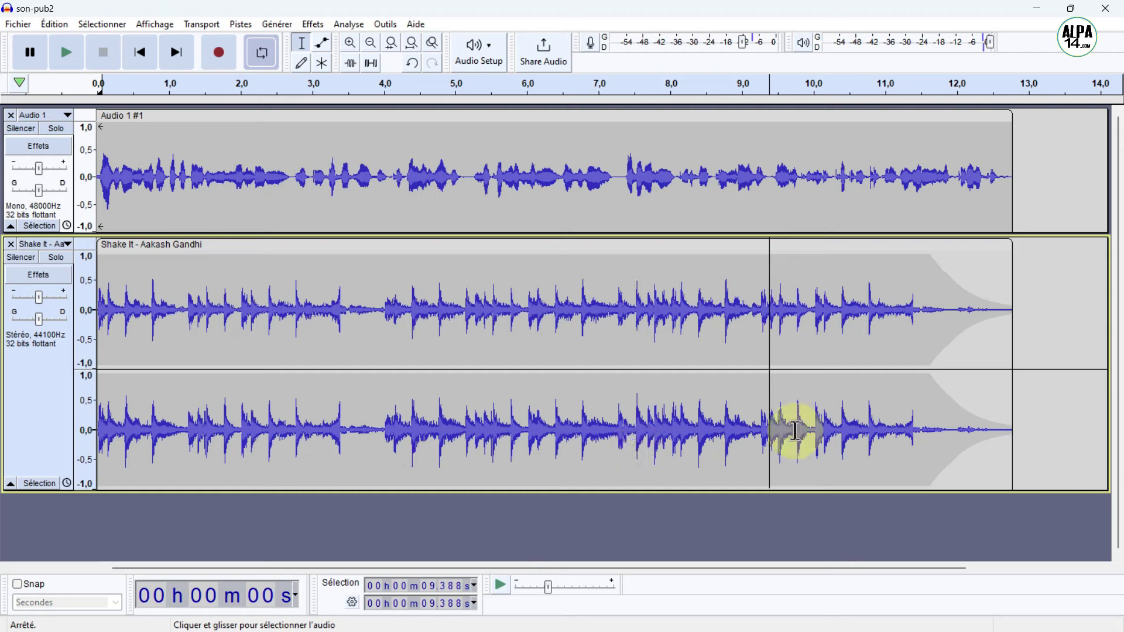
# Open the exported pub.mp3 in a new project window and play its beginning, then stop
pyautogui.click(20, 27)
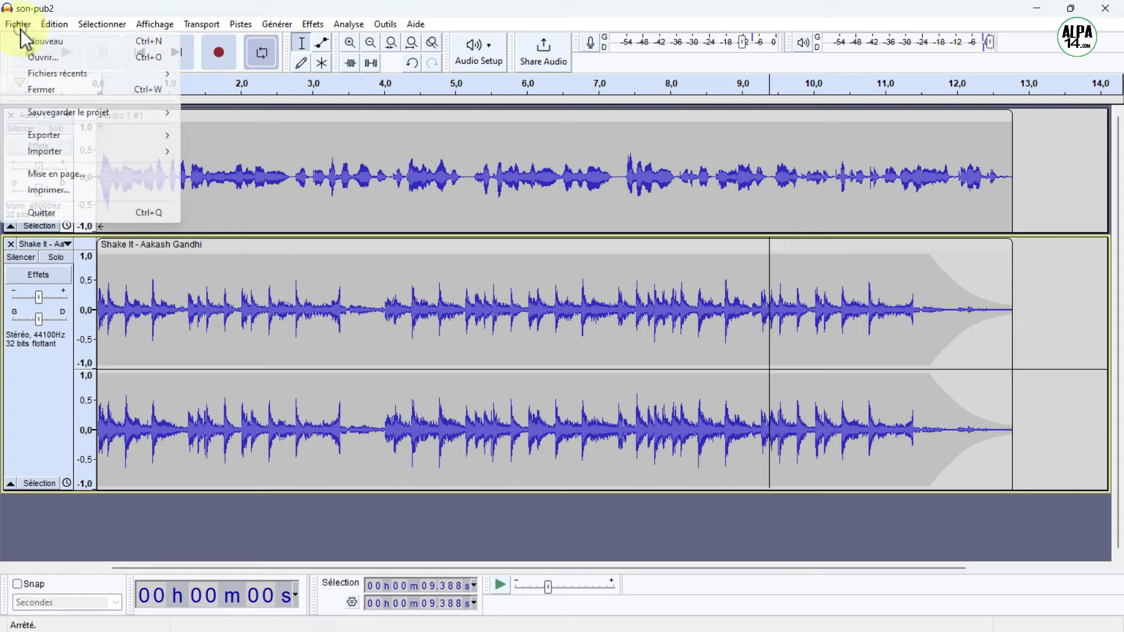
pyautogui.click(47, 43)
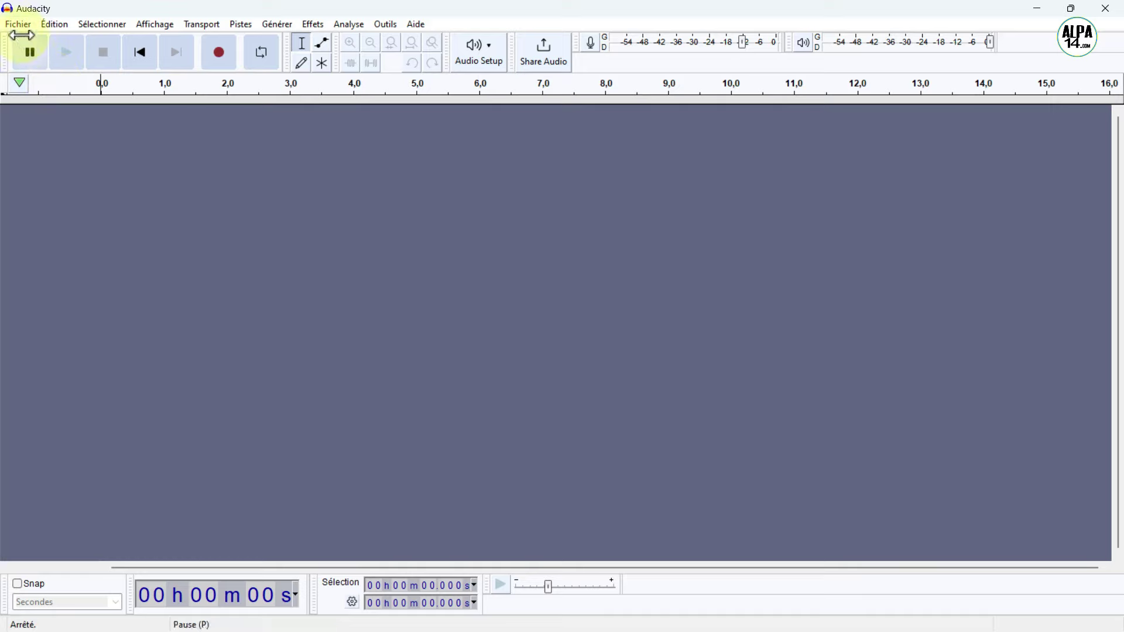
pyautogui.click(17, 26)
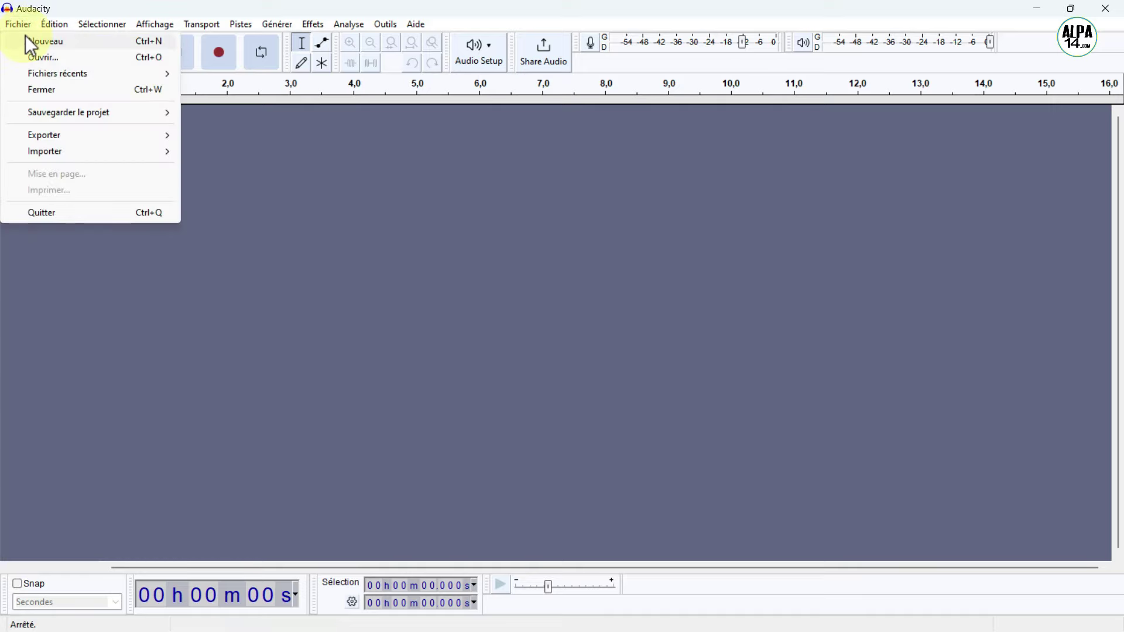
pyautogui.click(44, 57)
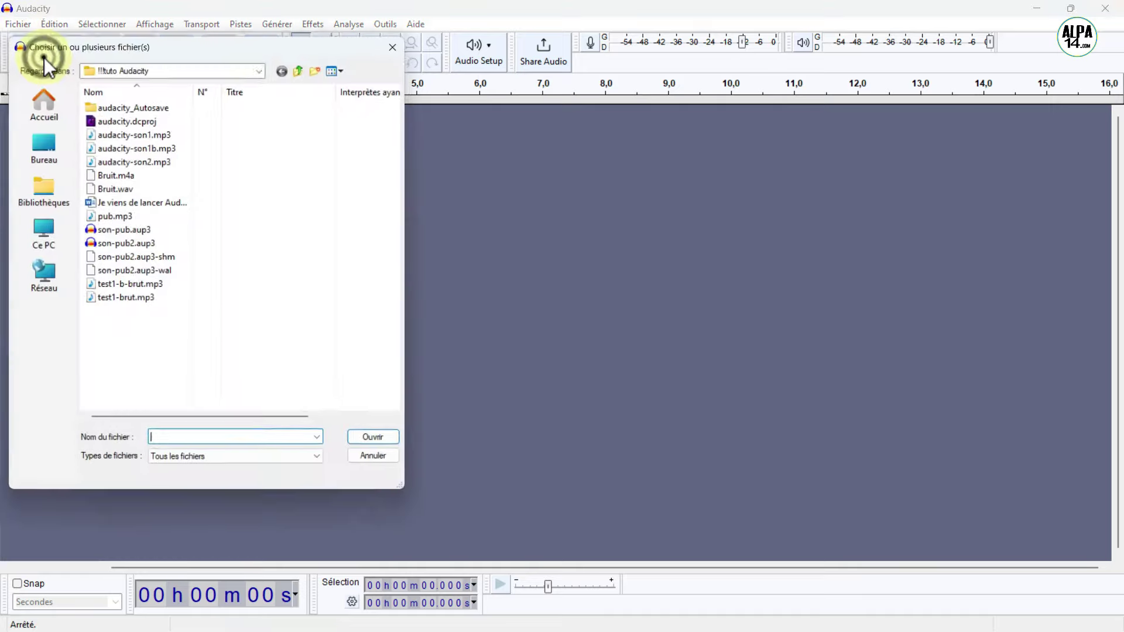
pyautogui.click(114, 216)
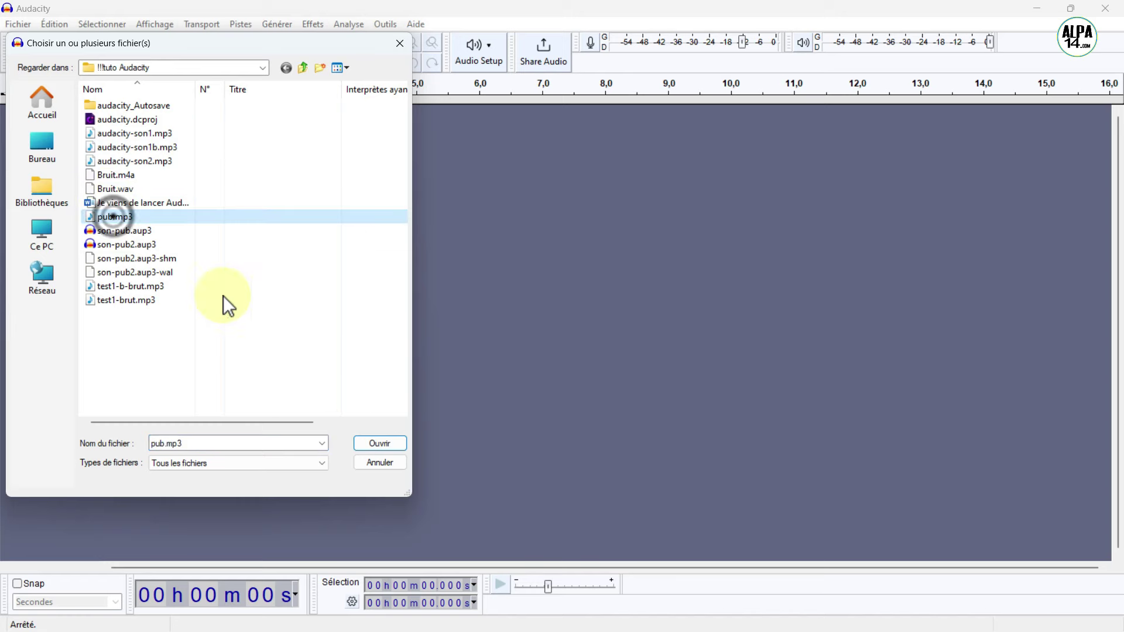
pyautogui.click(379, 447)
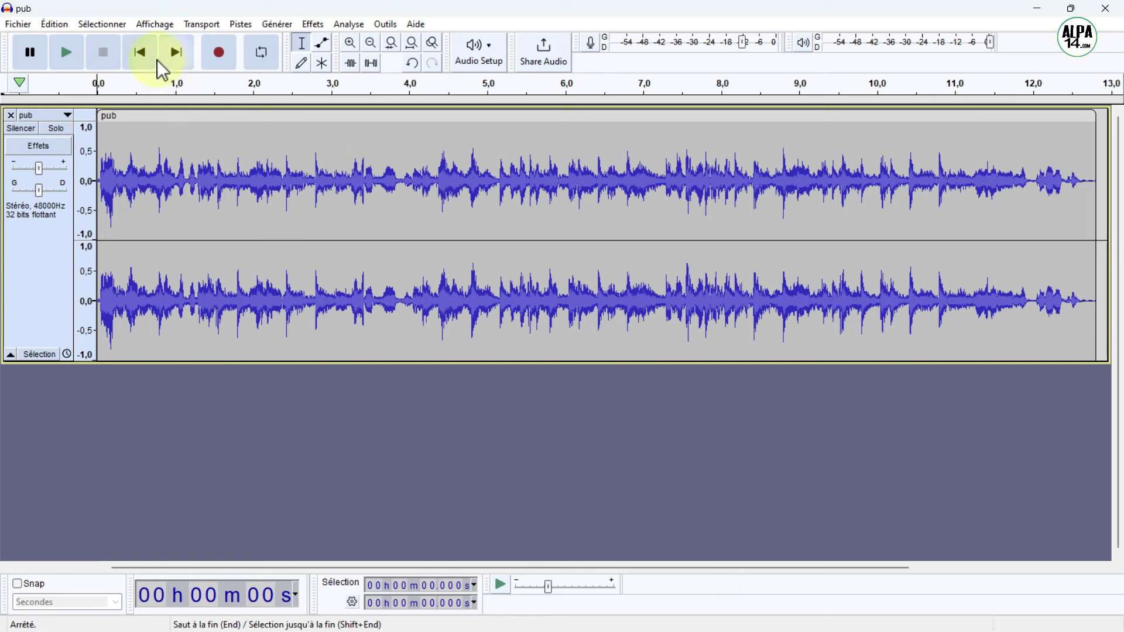
pyautogui.click(72, 53)
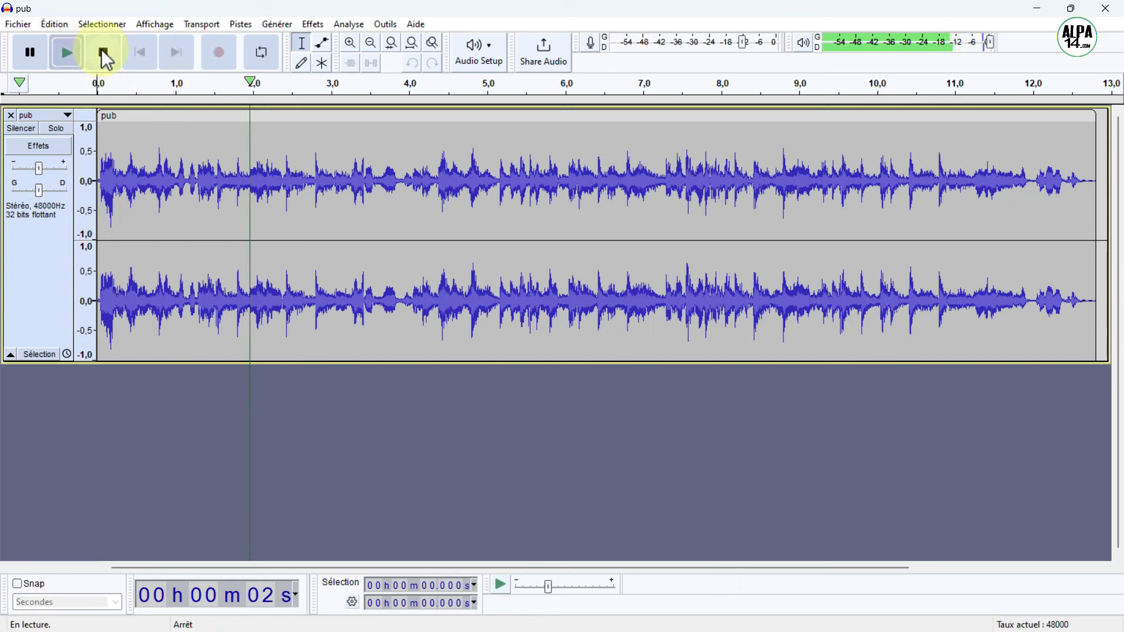
pyautogui.click(103, 54)
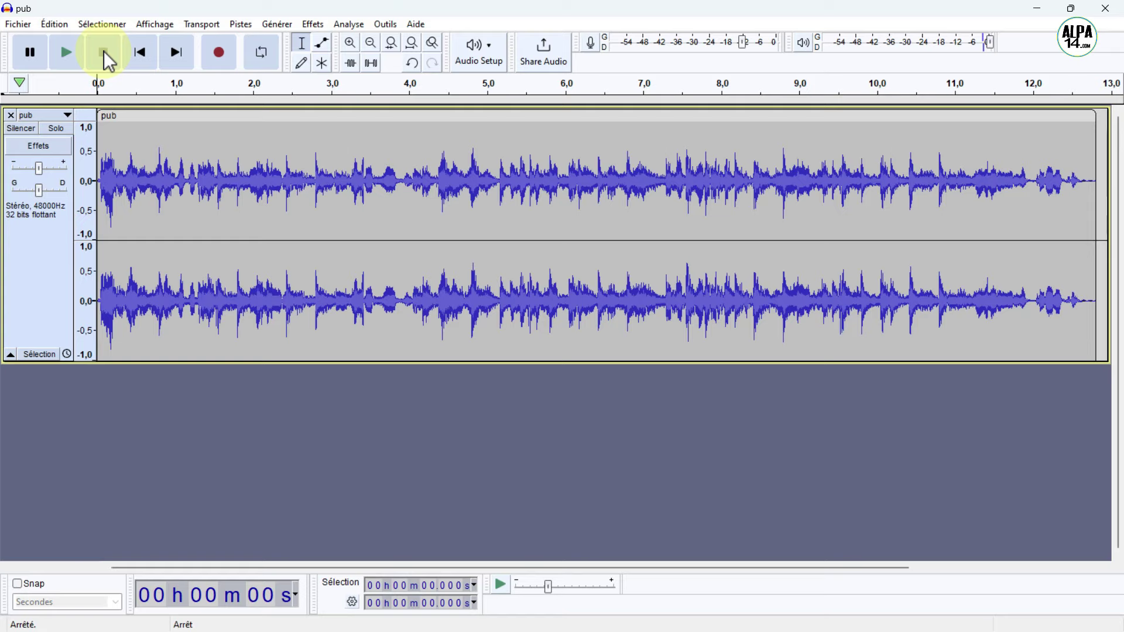
# Remove the pub track and open Bruit.wav in its place, then play the recording and pause it
pyautogui.click(11, 115)
pyautogui.click(20, 24)
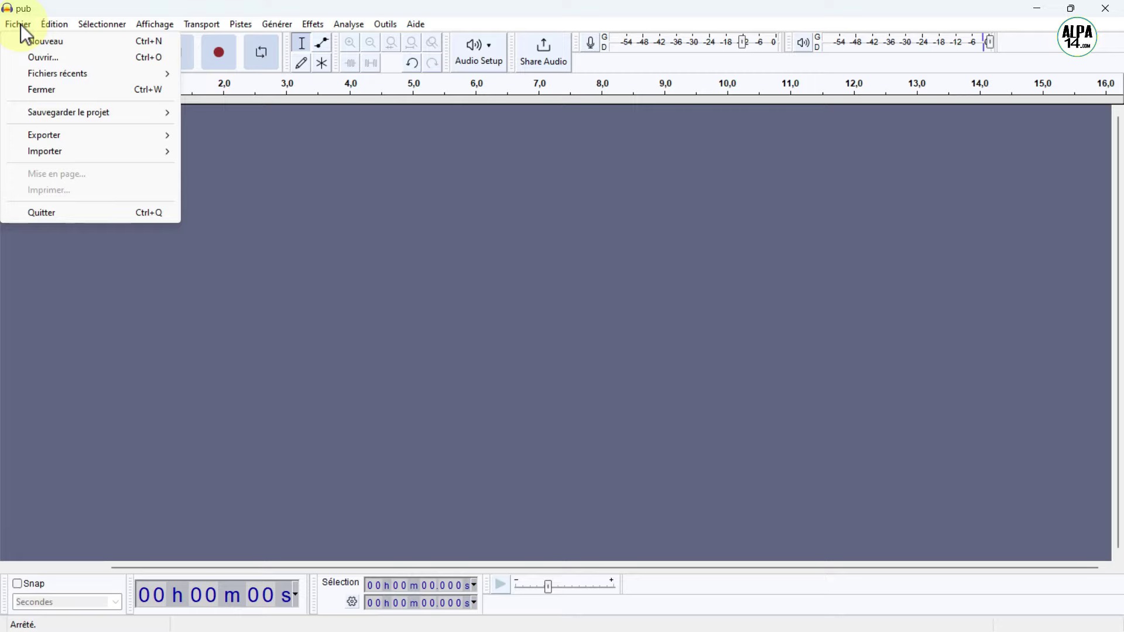
pyautogui.click(42, 56)
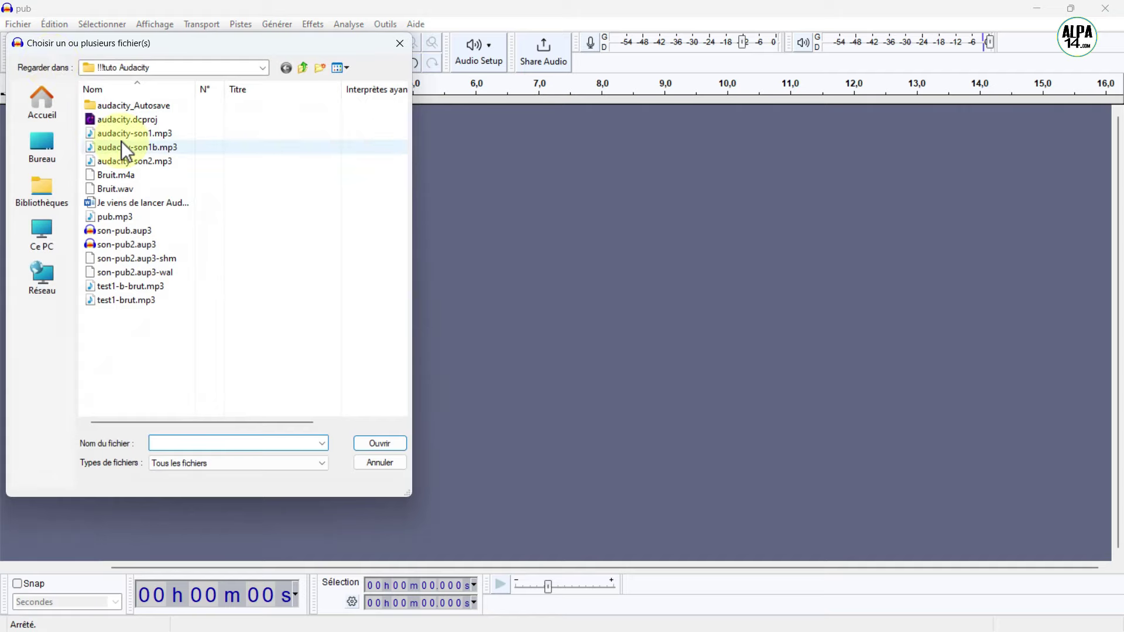
pyautogui.click(118, 191)
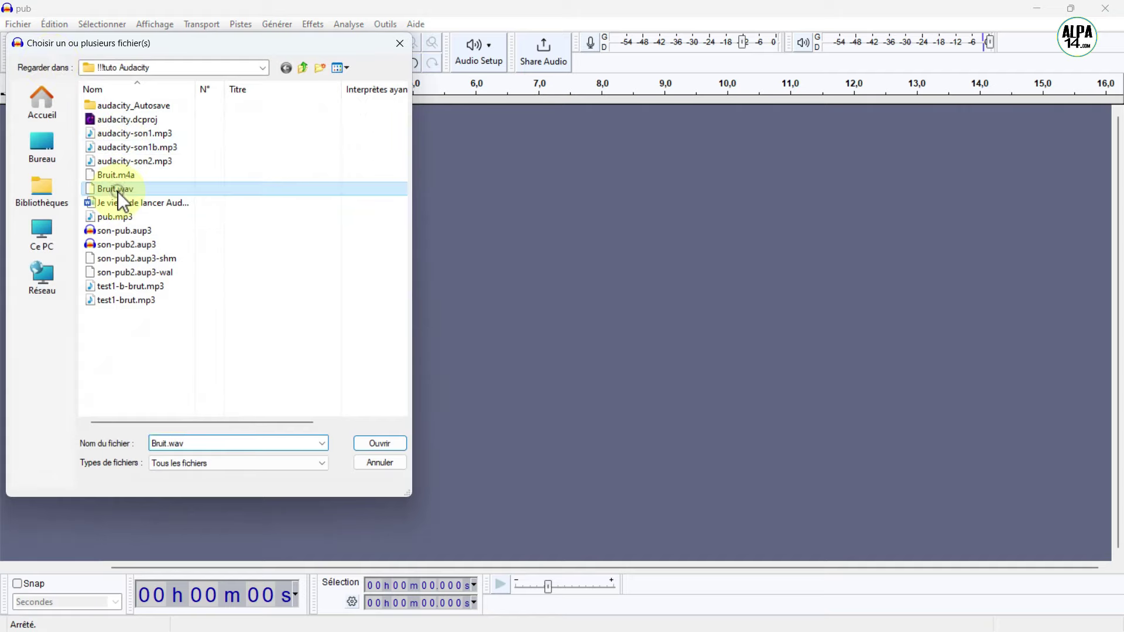
pyautogui.click(368, 445)
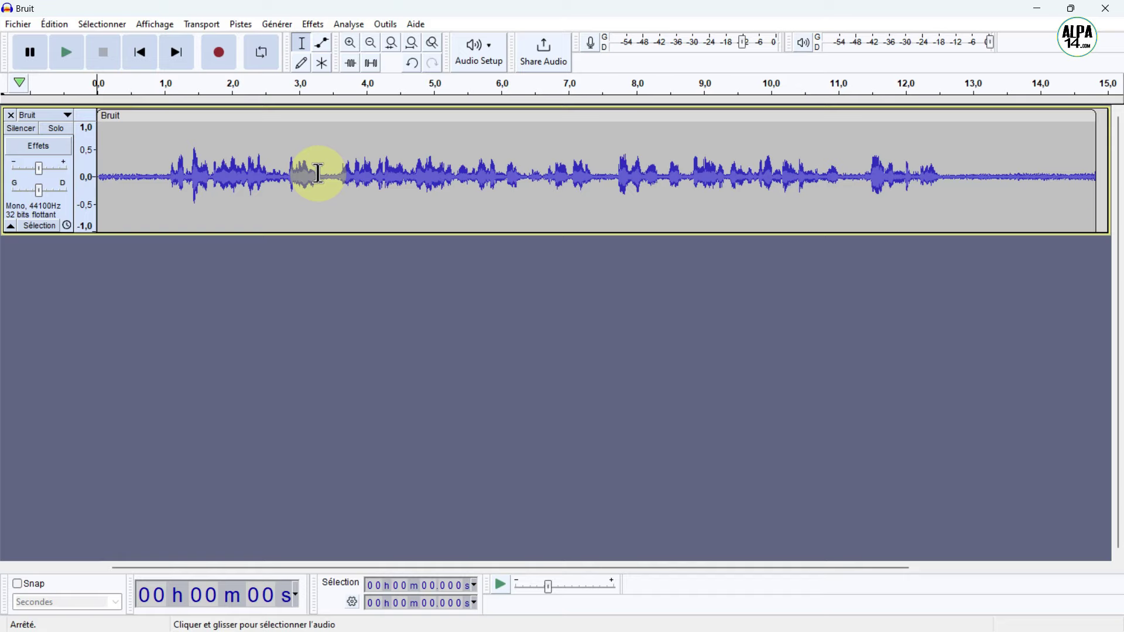
pyautogui.click(66, 54)
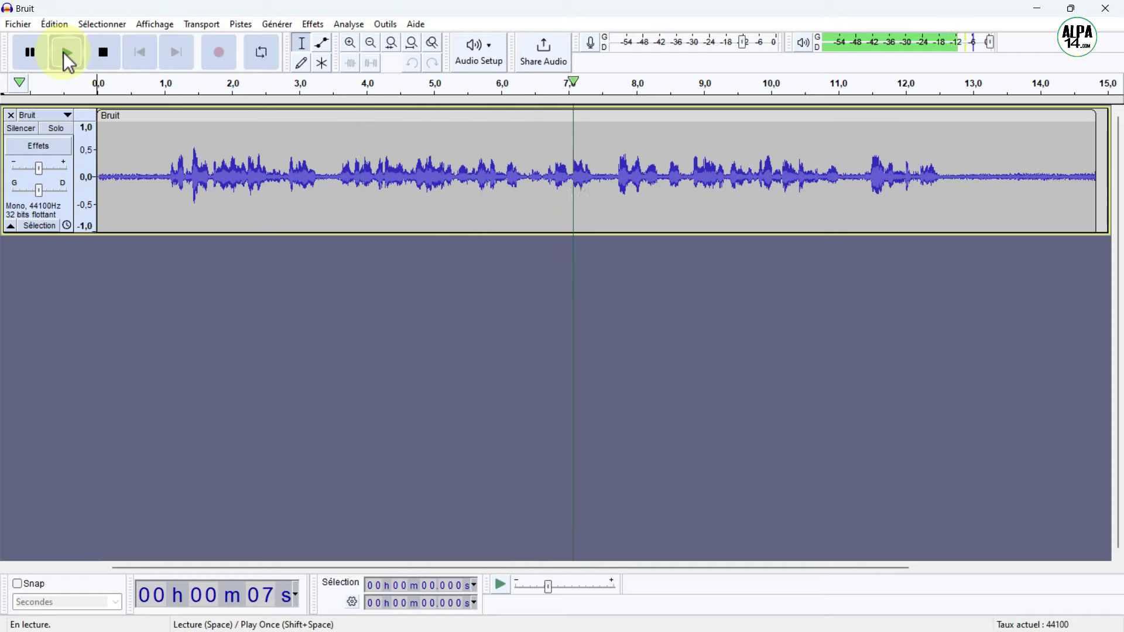
pyautogui.click(30, 58)
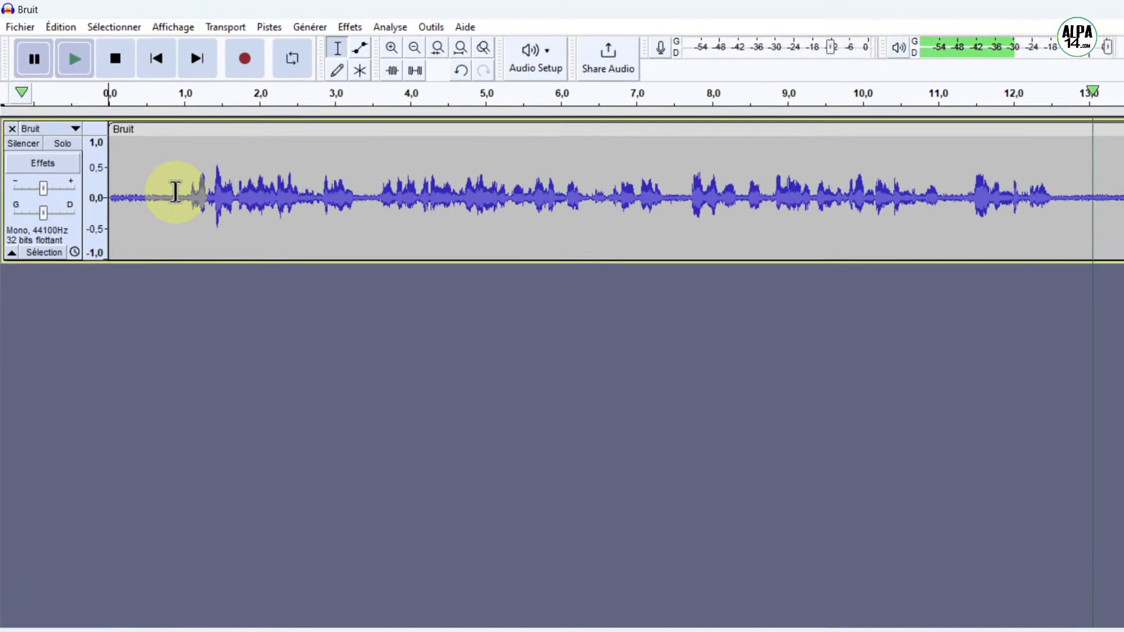
# Select the noise-only stretch before the speech, from about 0.3 s to 0.9 s, and play it
pyautogui.click(129, 191)
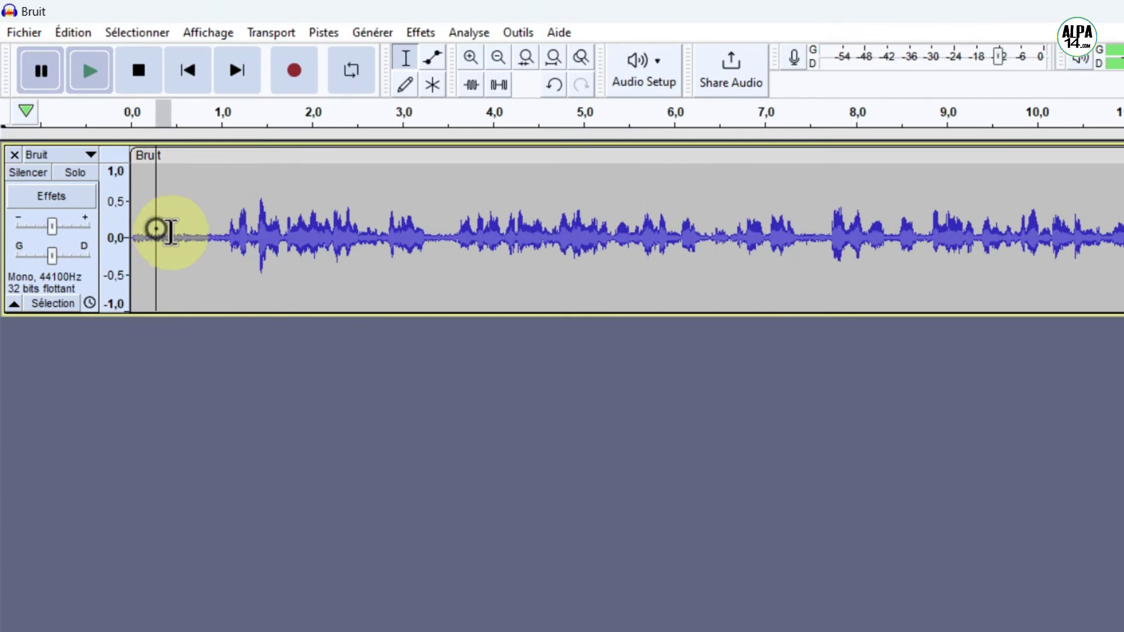
pyautogui.moveTo(170, 234); pyautogui.dragTo(216, 240)
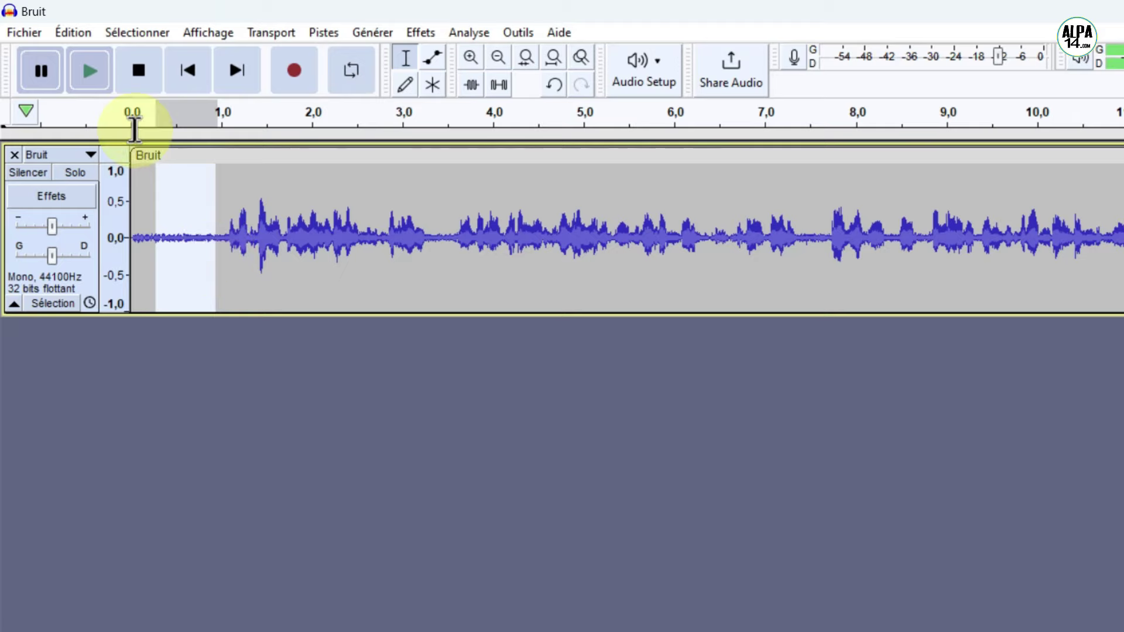
pyautogui.click(90, 70)
pyautogui.click(91, 71)
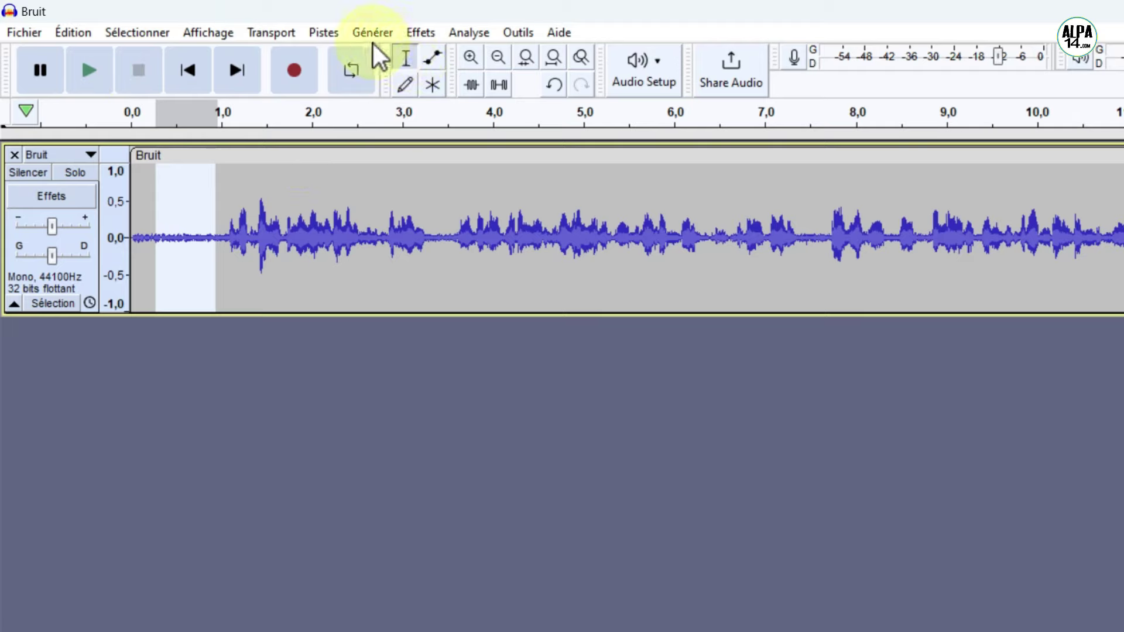
# Capture the noise profile from the selected stretch with the Réduction de bruit effect
pyautogui.click(420, 30)
pyautogui.moveTo(488, 151)
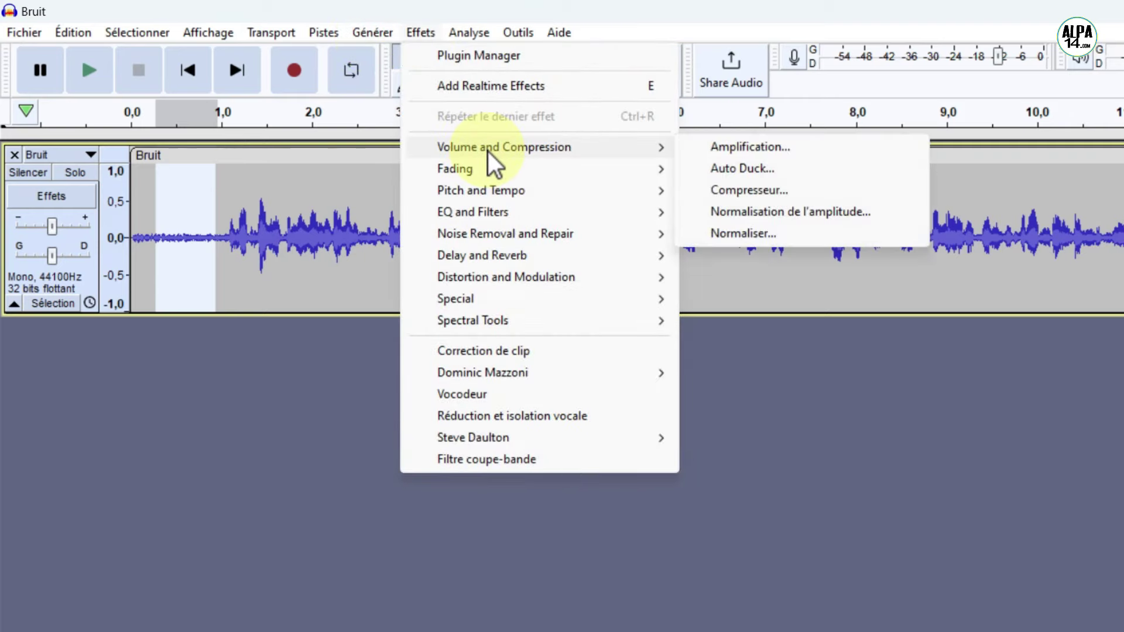
pyautogui.moveTo(489, 240)
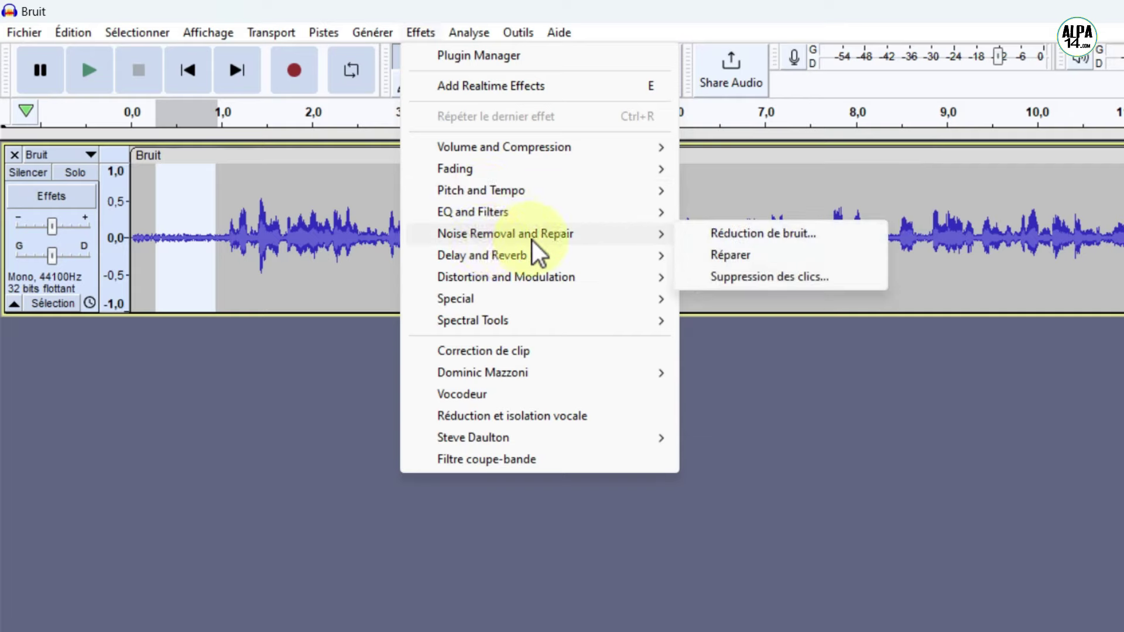
pyautogui.click(740, 236)
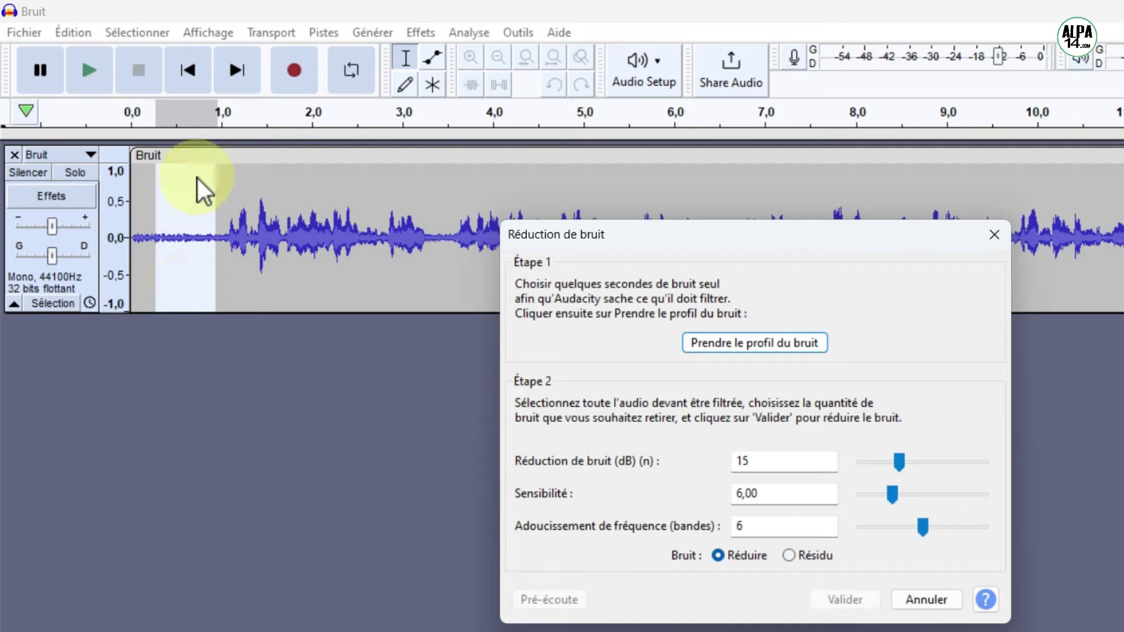
pyautogui.click(730, 349)
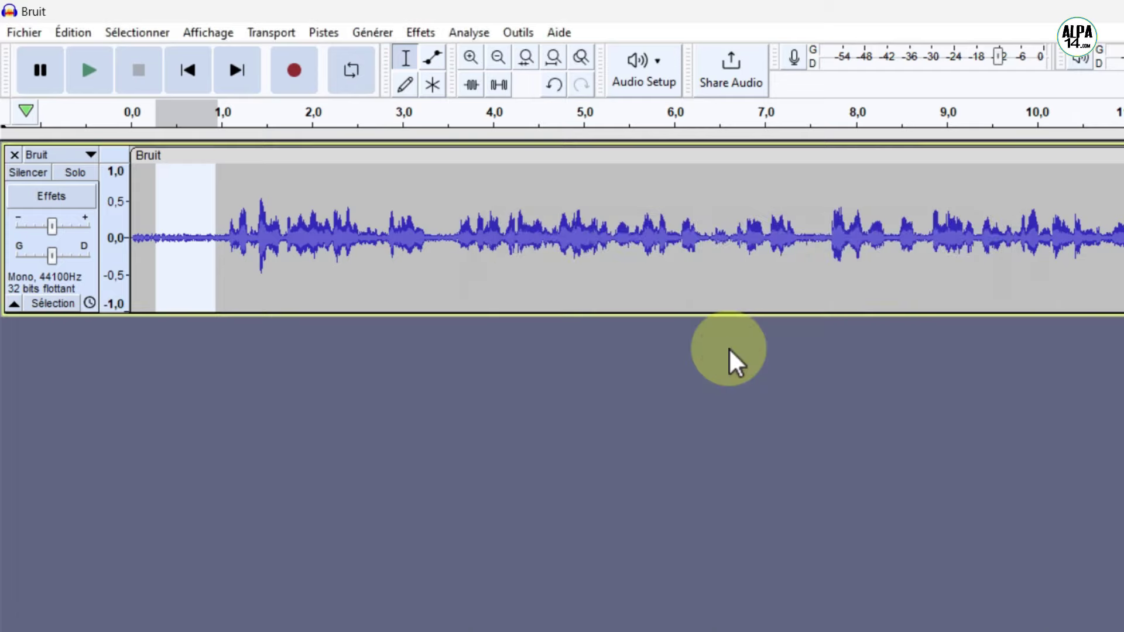
# Apply Réduction de bruit to the recording from its start to about 7.4 s, with 15 dB reduction, sensitivity 6,00 and 6 smoothing bands
pyautogui.click(298, 284)
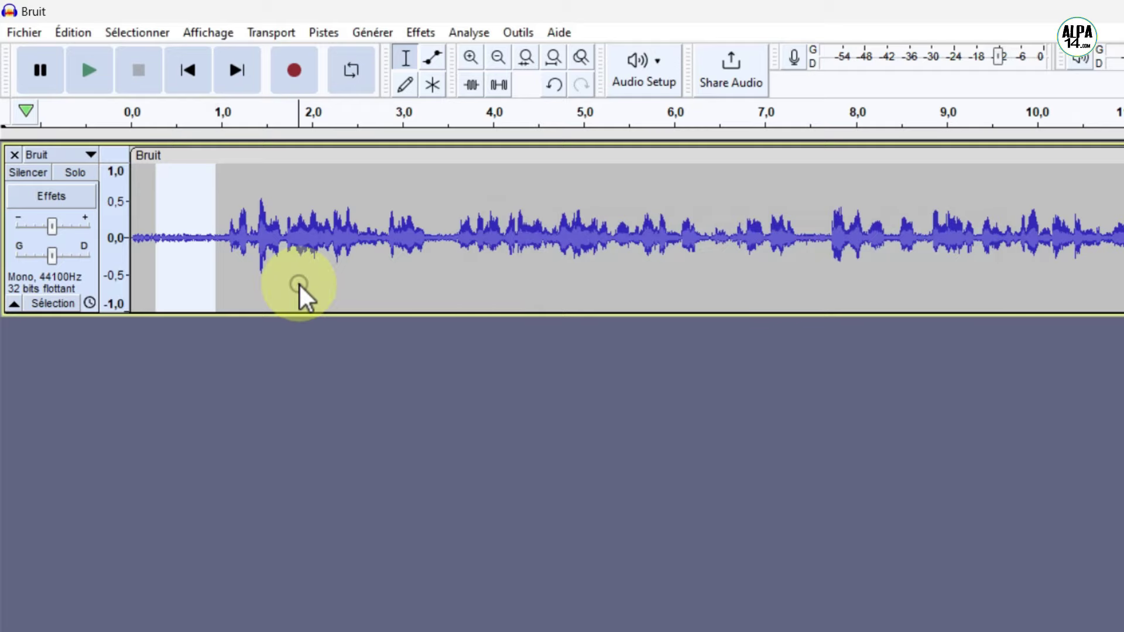
pyautogui.moveTo(802, 238); pyautogui.dragTo(122, 250)
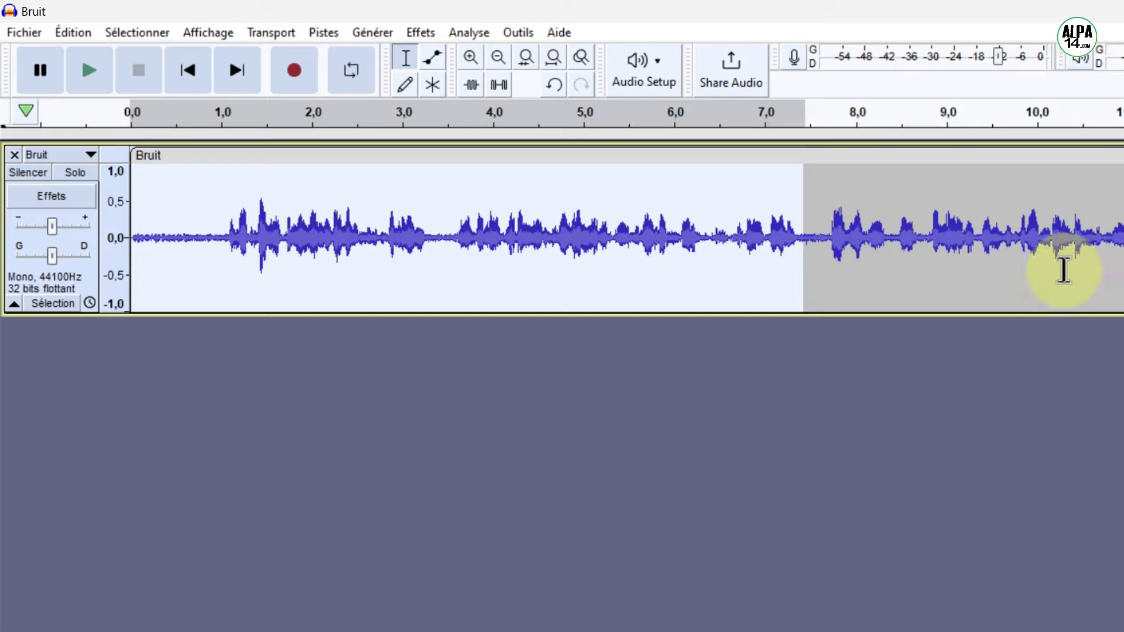
pyautogui.click(809, 227)
pyautogui.moveTo(810, 227); pyautogui.dragTo(113, 229)
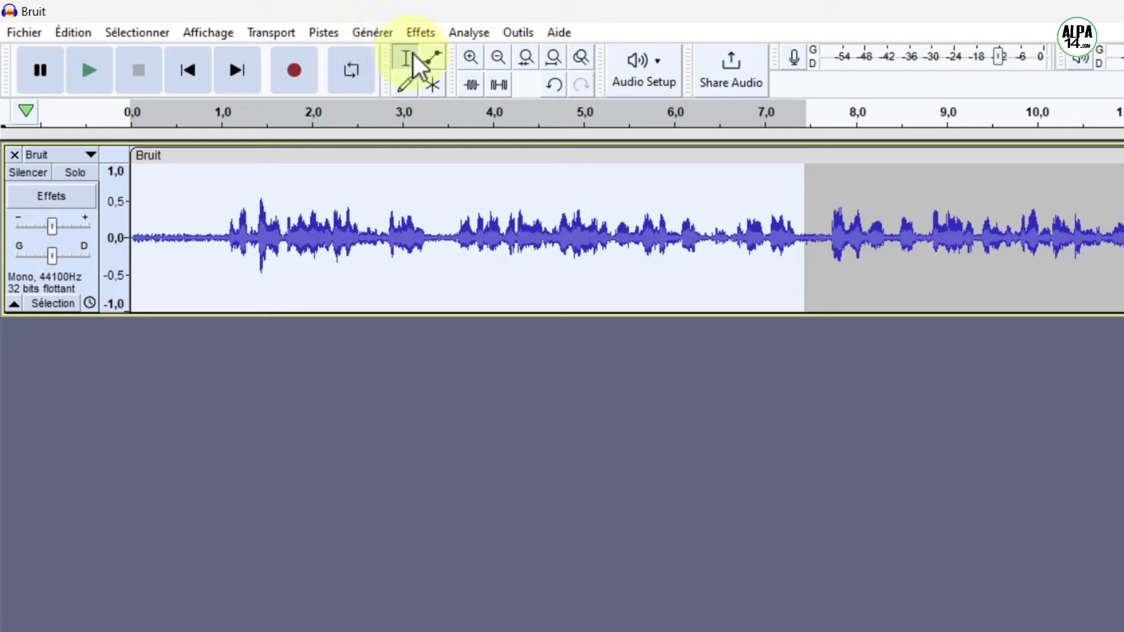
pyautogui.click(421, 34)
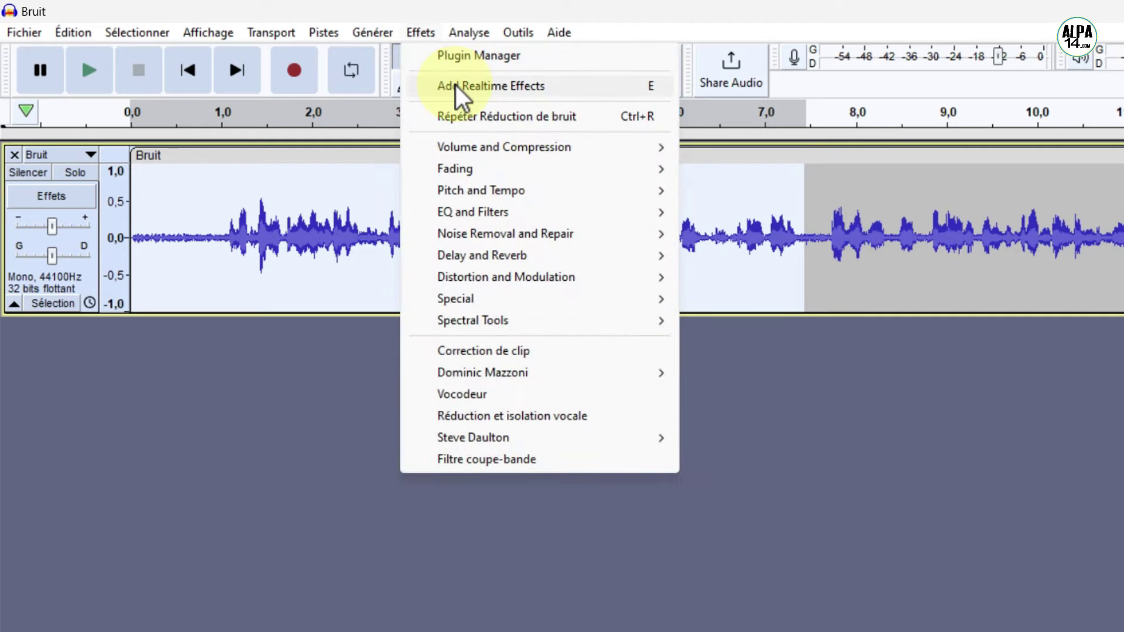
pyautogui.moveTo(673, 237)
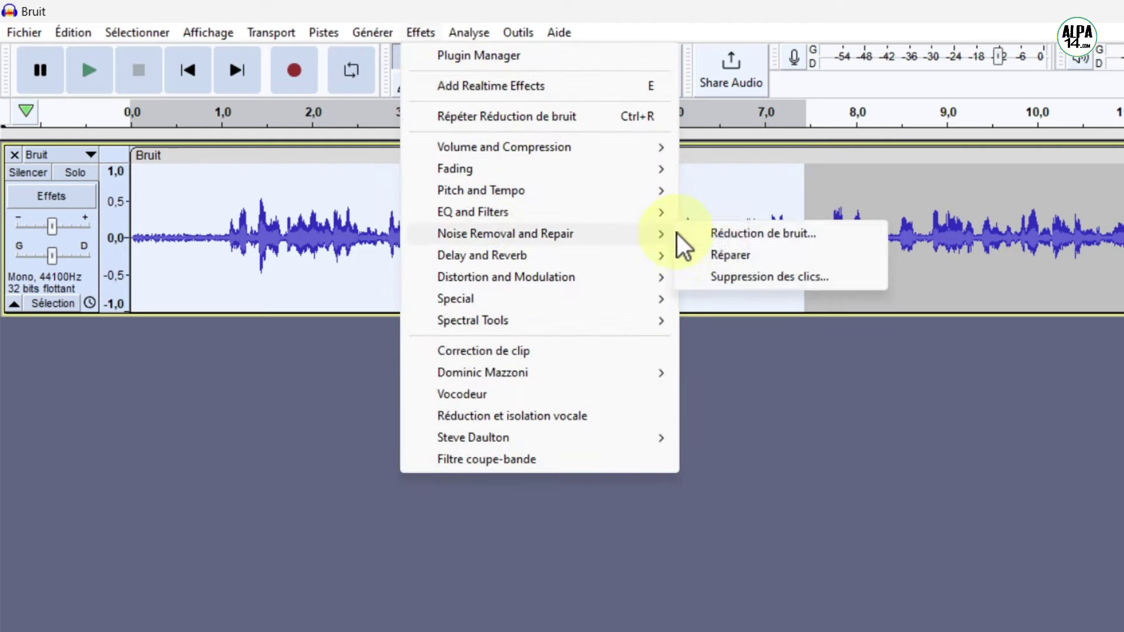
pyautogui.click(774, 234)
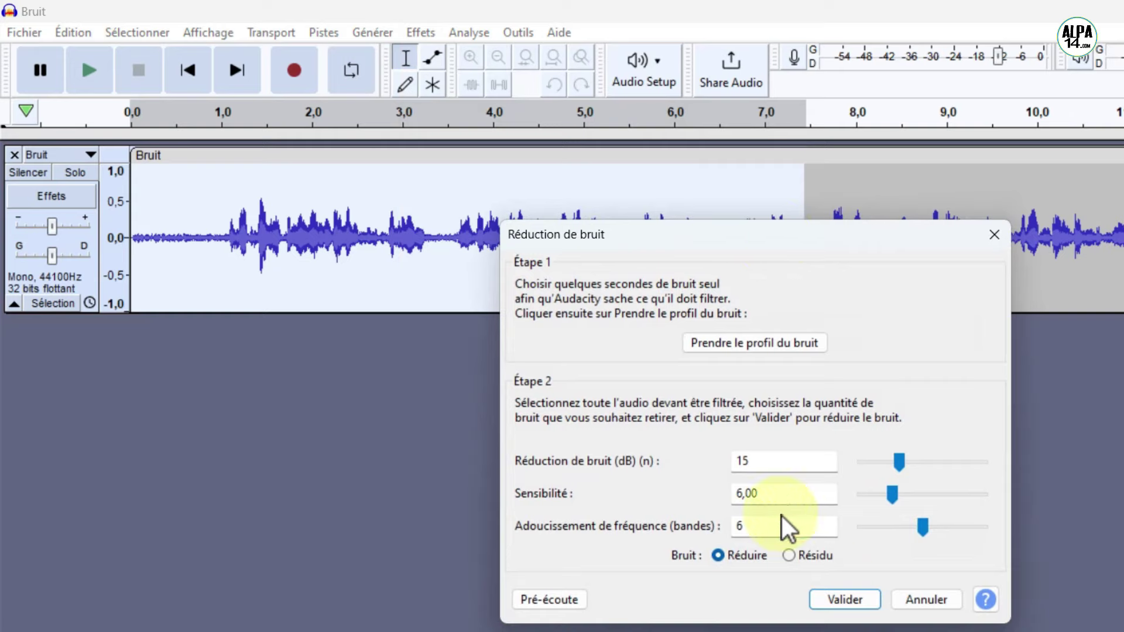
pyautogui.click(852, 602)
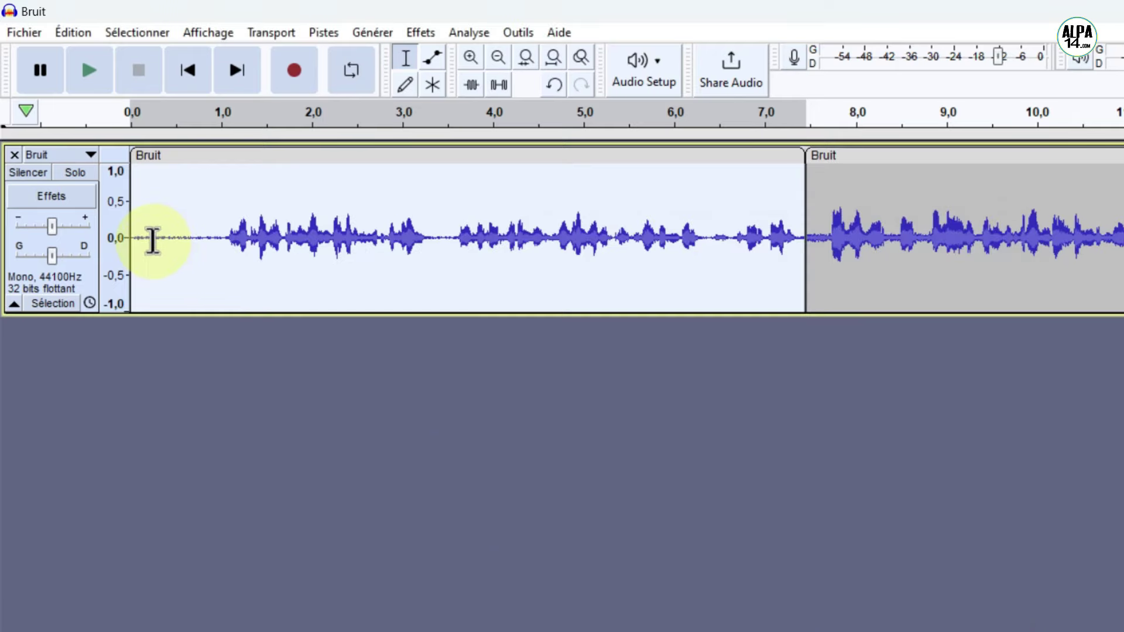
# Play the recording from its start past the end of the filtered section to compare the noise, then stop
pyautogui.click(189, 71)
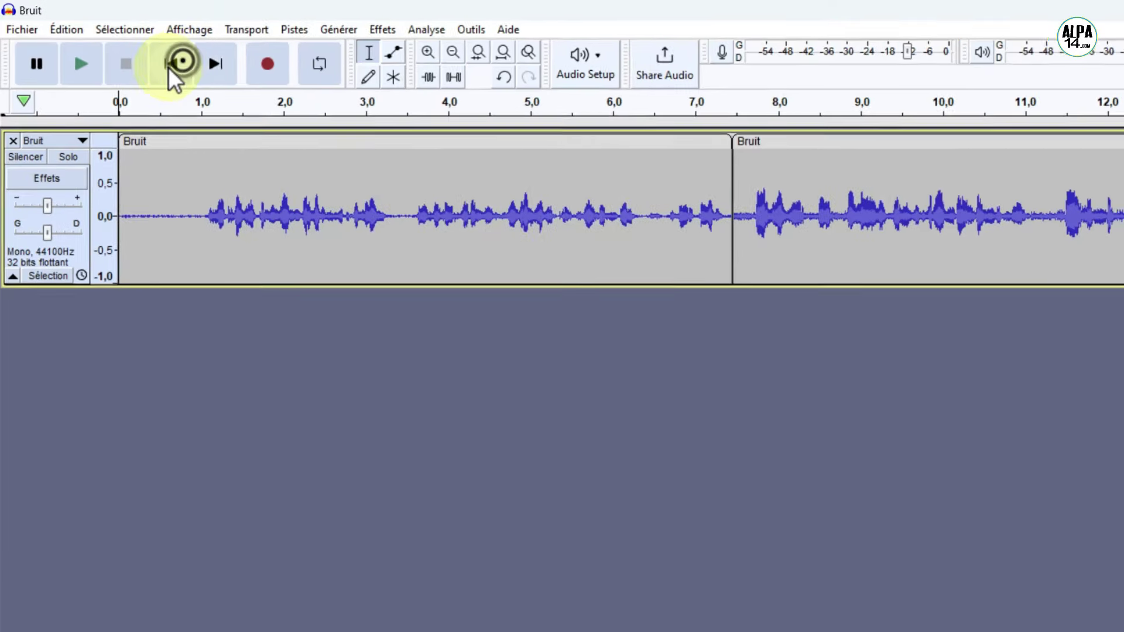
pyautogui.click(82, 64)
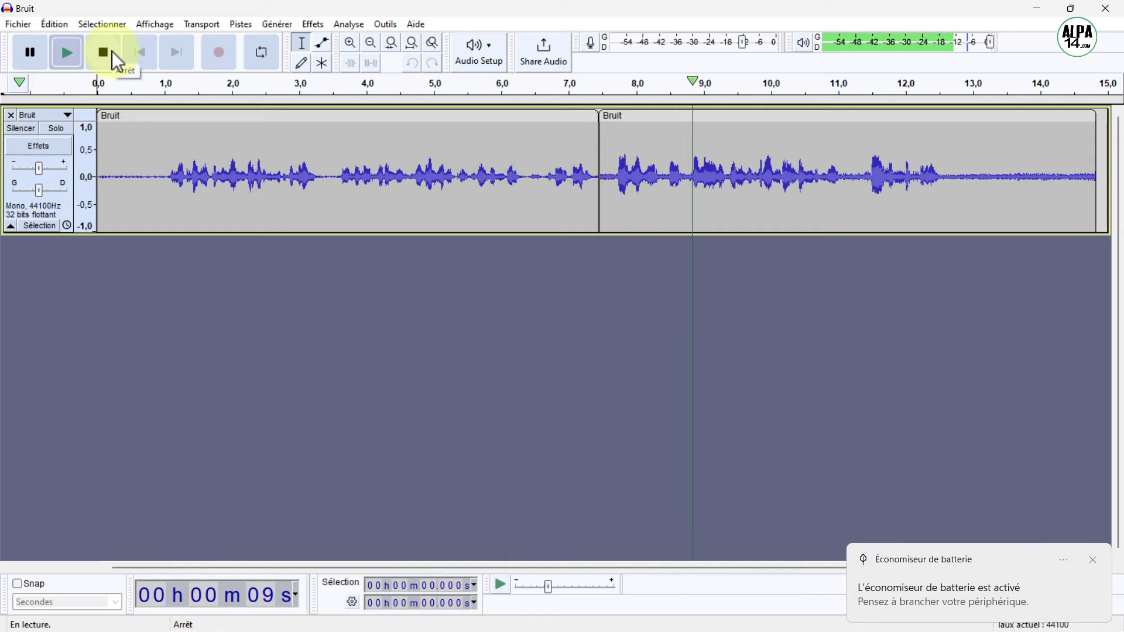
pyautogui.click(113, 52)
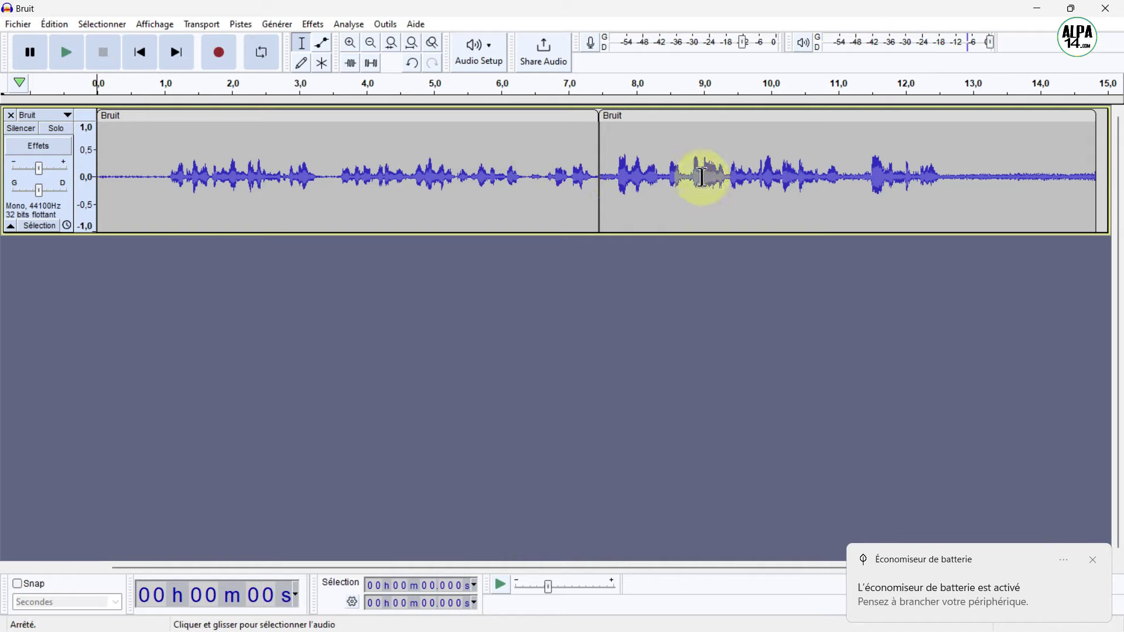